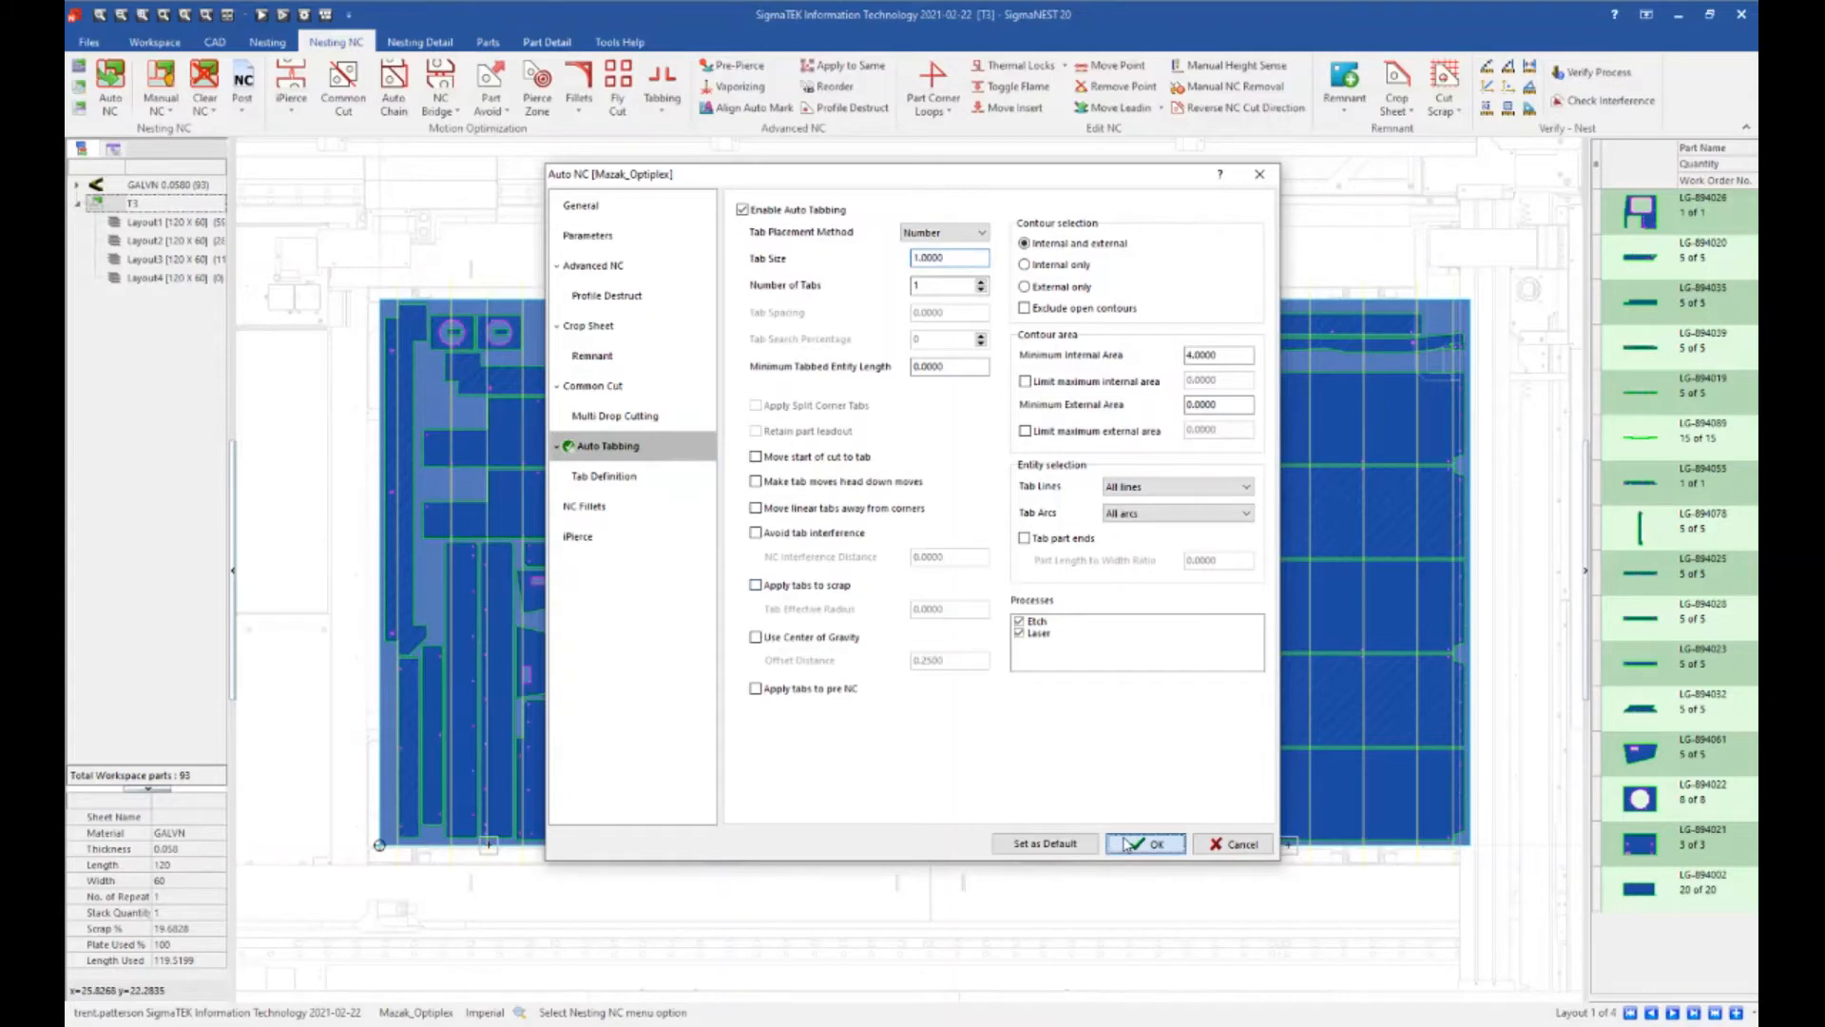
# - Run Auto NC with auto tabbing by number, using one tab per contour and a tab size of 1.0000
pyautogui.click(1129, 844)
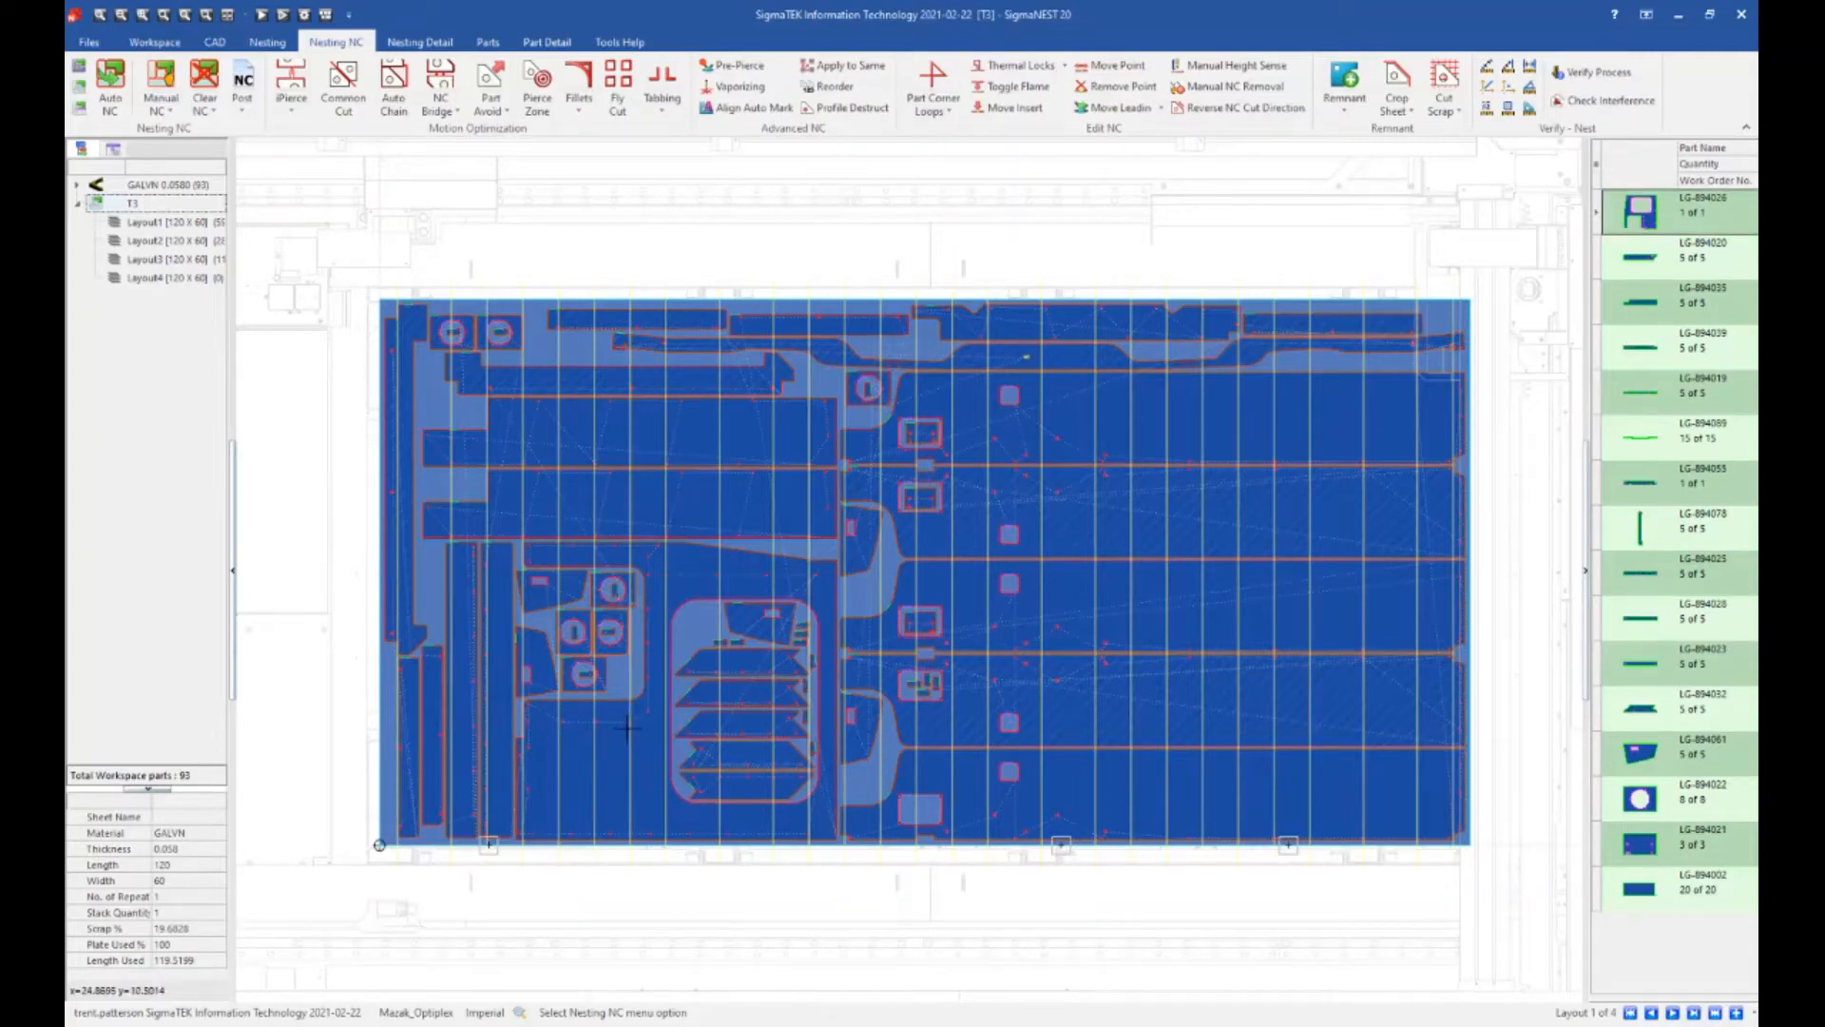
pyautogui.scroll(1, 423, 636)
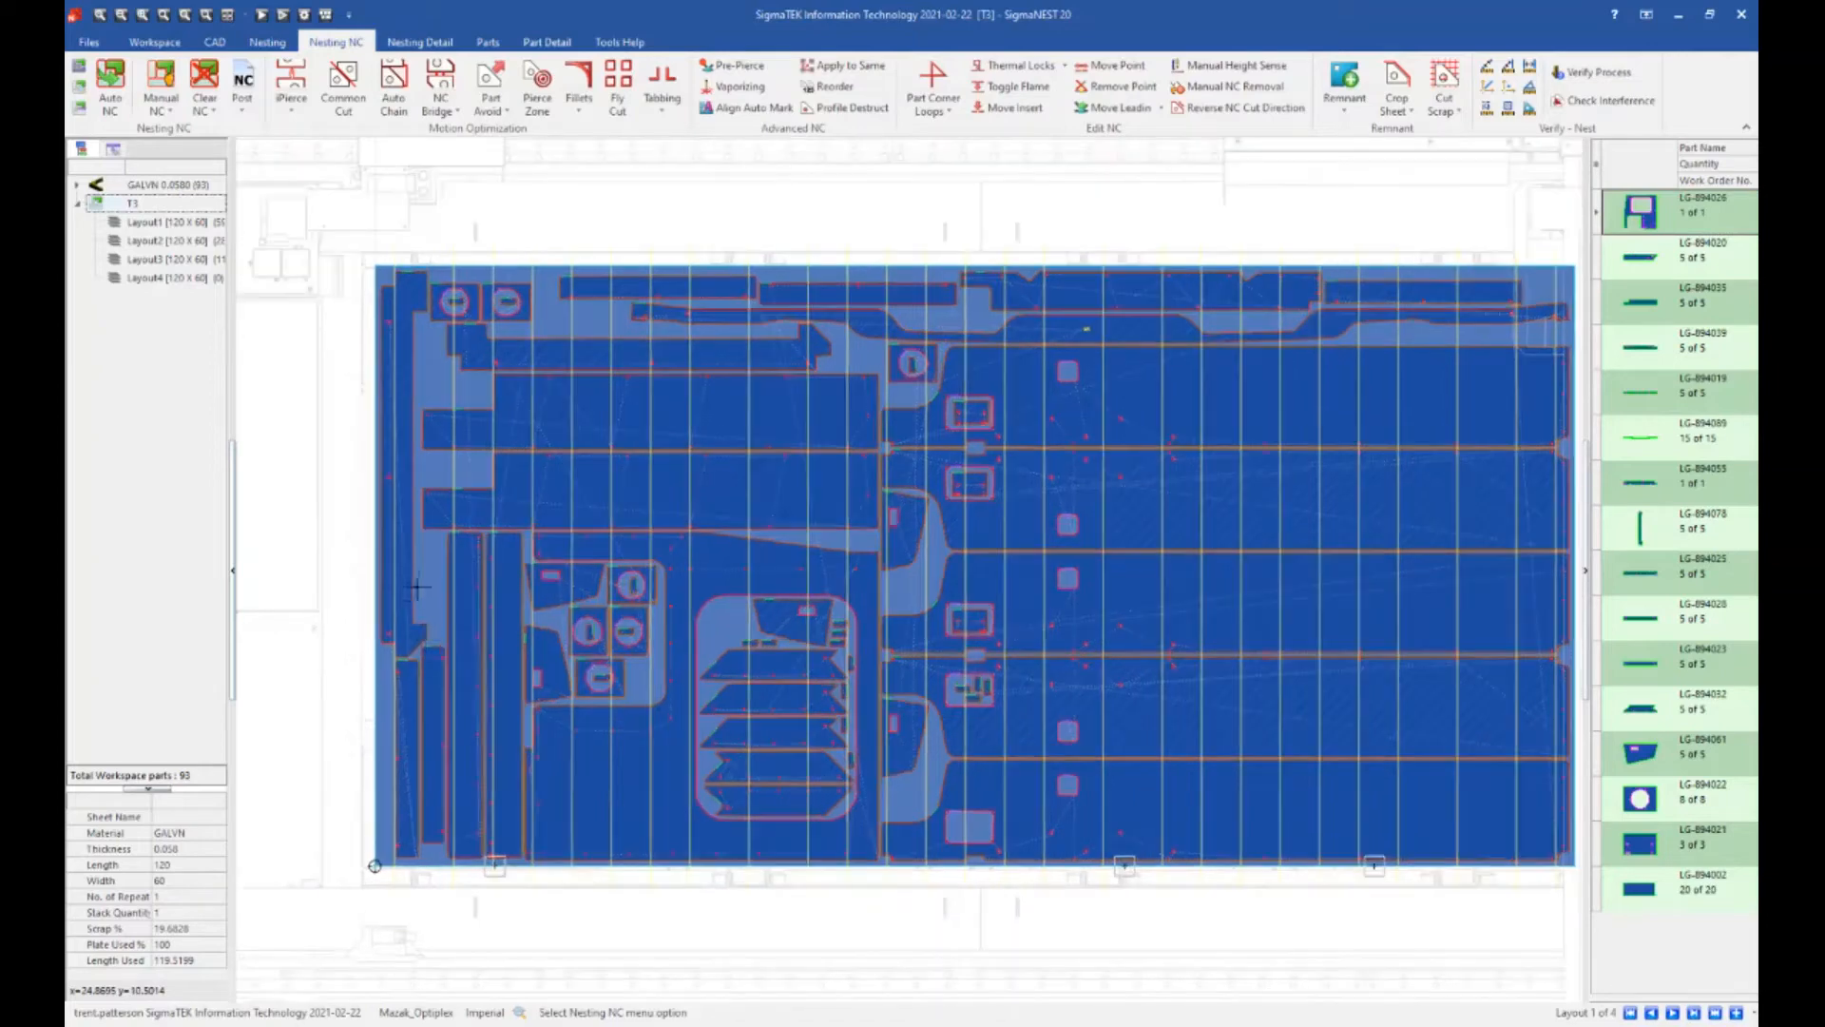
pyautogui.scroll(-3, 412, 656)
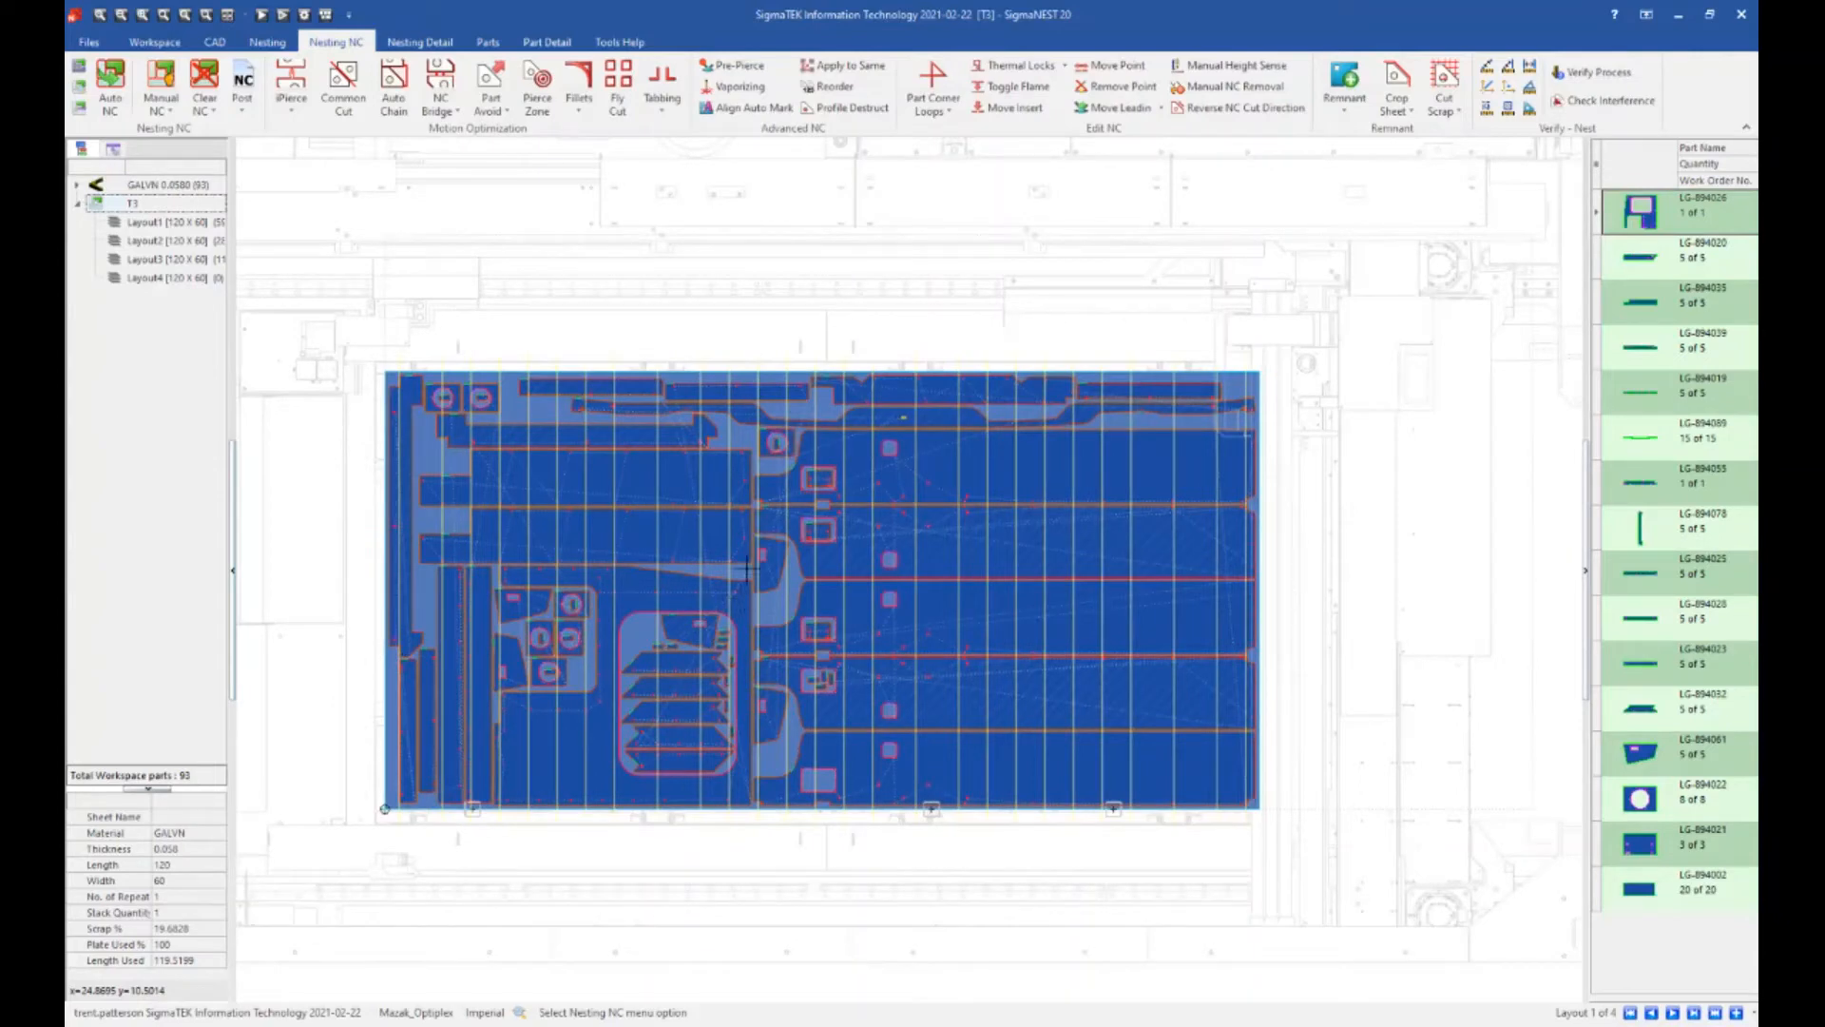
pyautogui.scroll(1, 800, 649)
pyautogui.scroll(1, 799, 650)
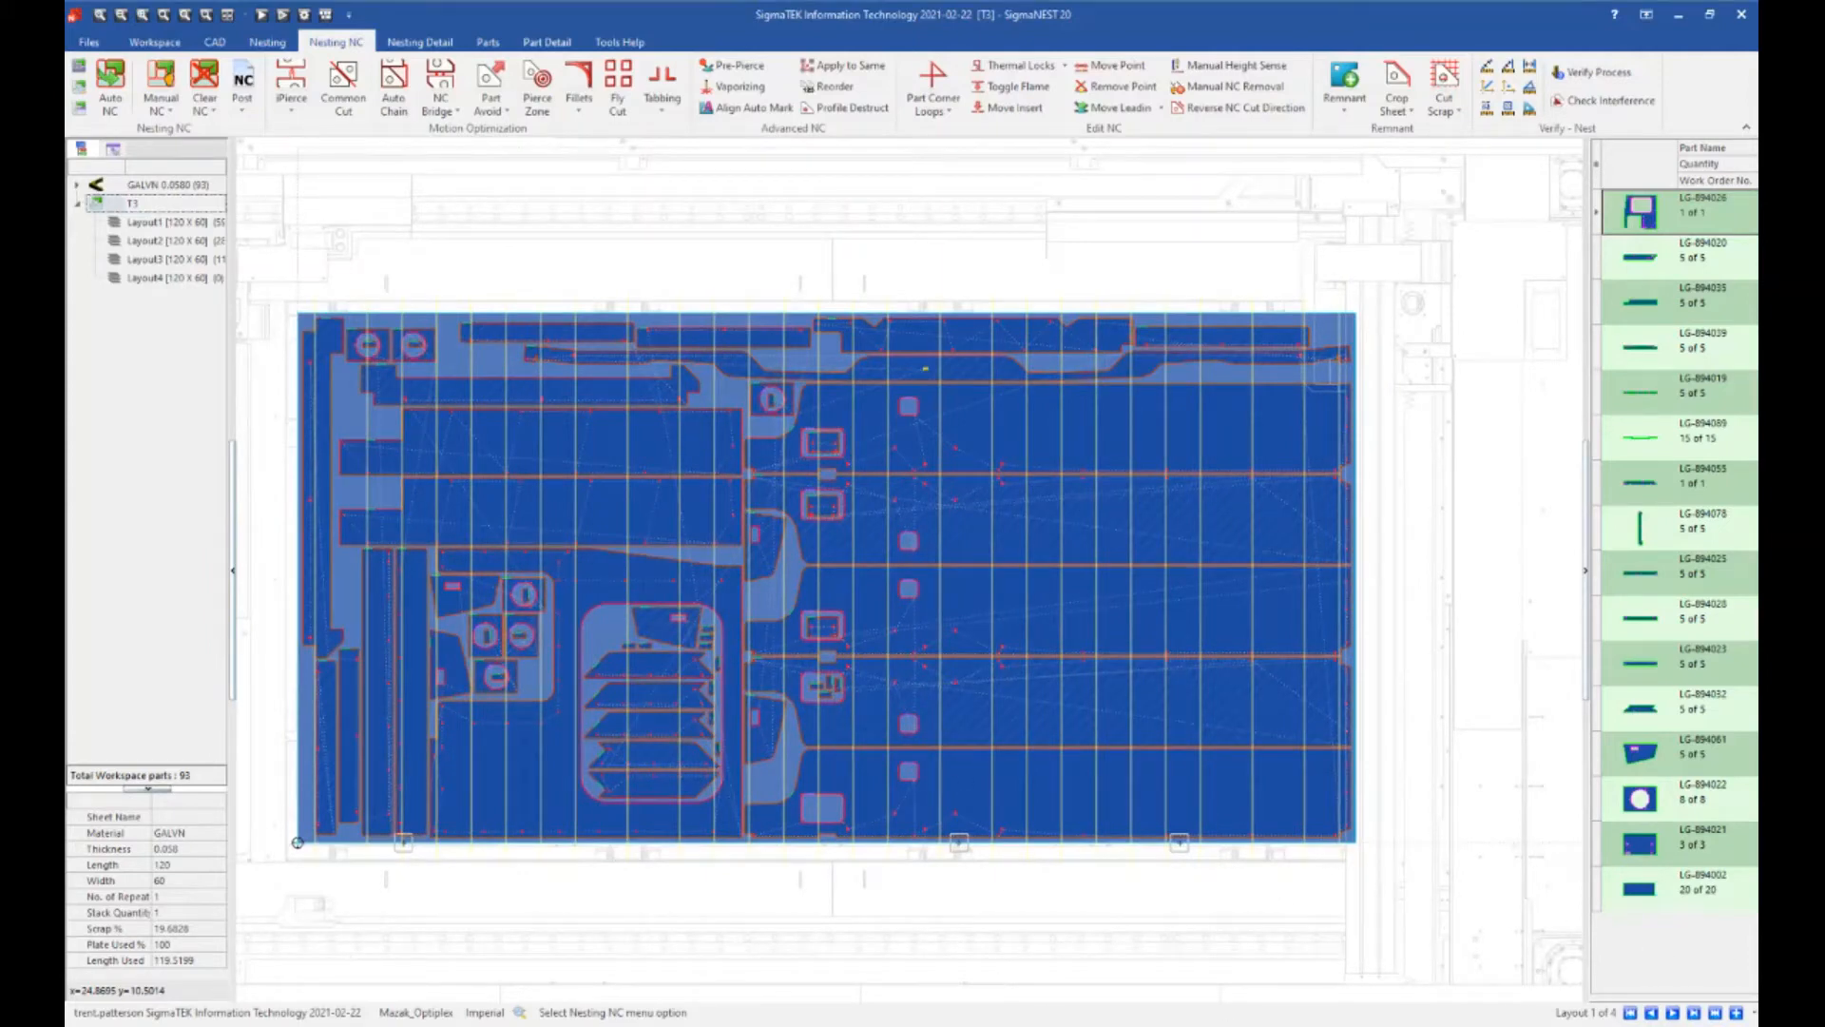
# - Reload the configuration and reopen the nesting task listed below the GALVN parts
pyautogui.click(619, 42)
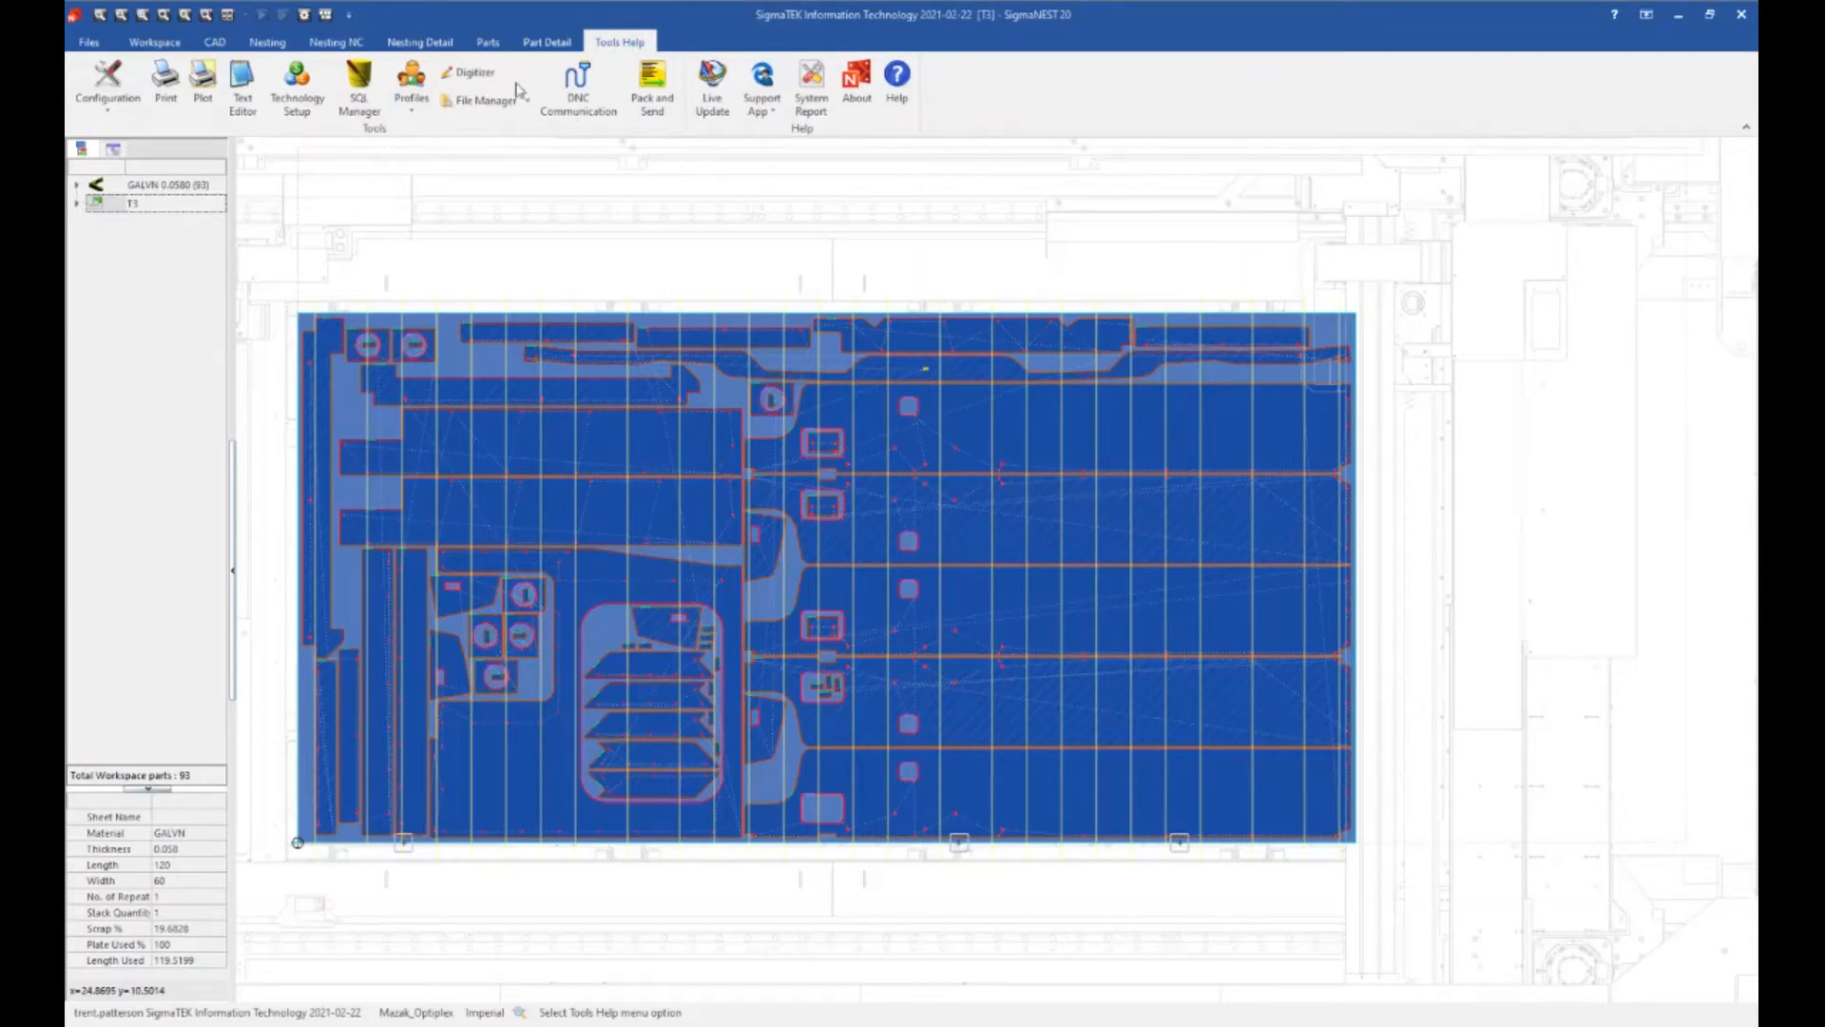
pyautogui.click(112, 113)
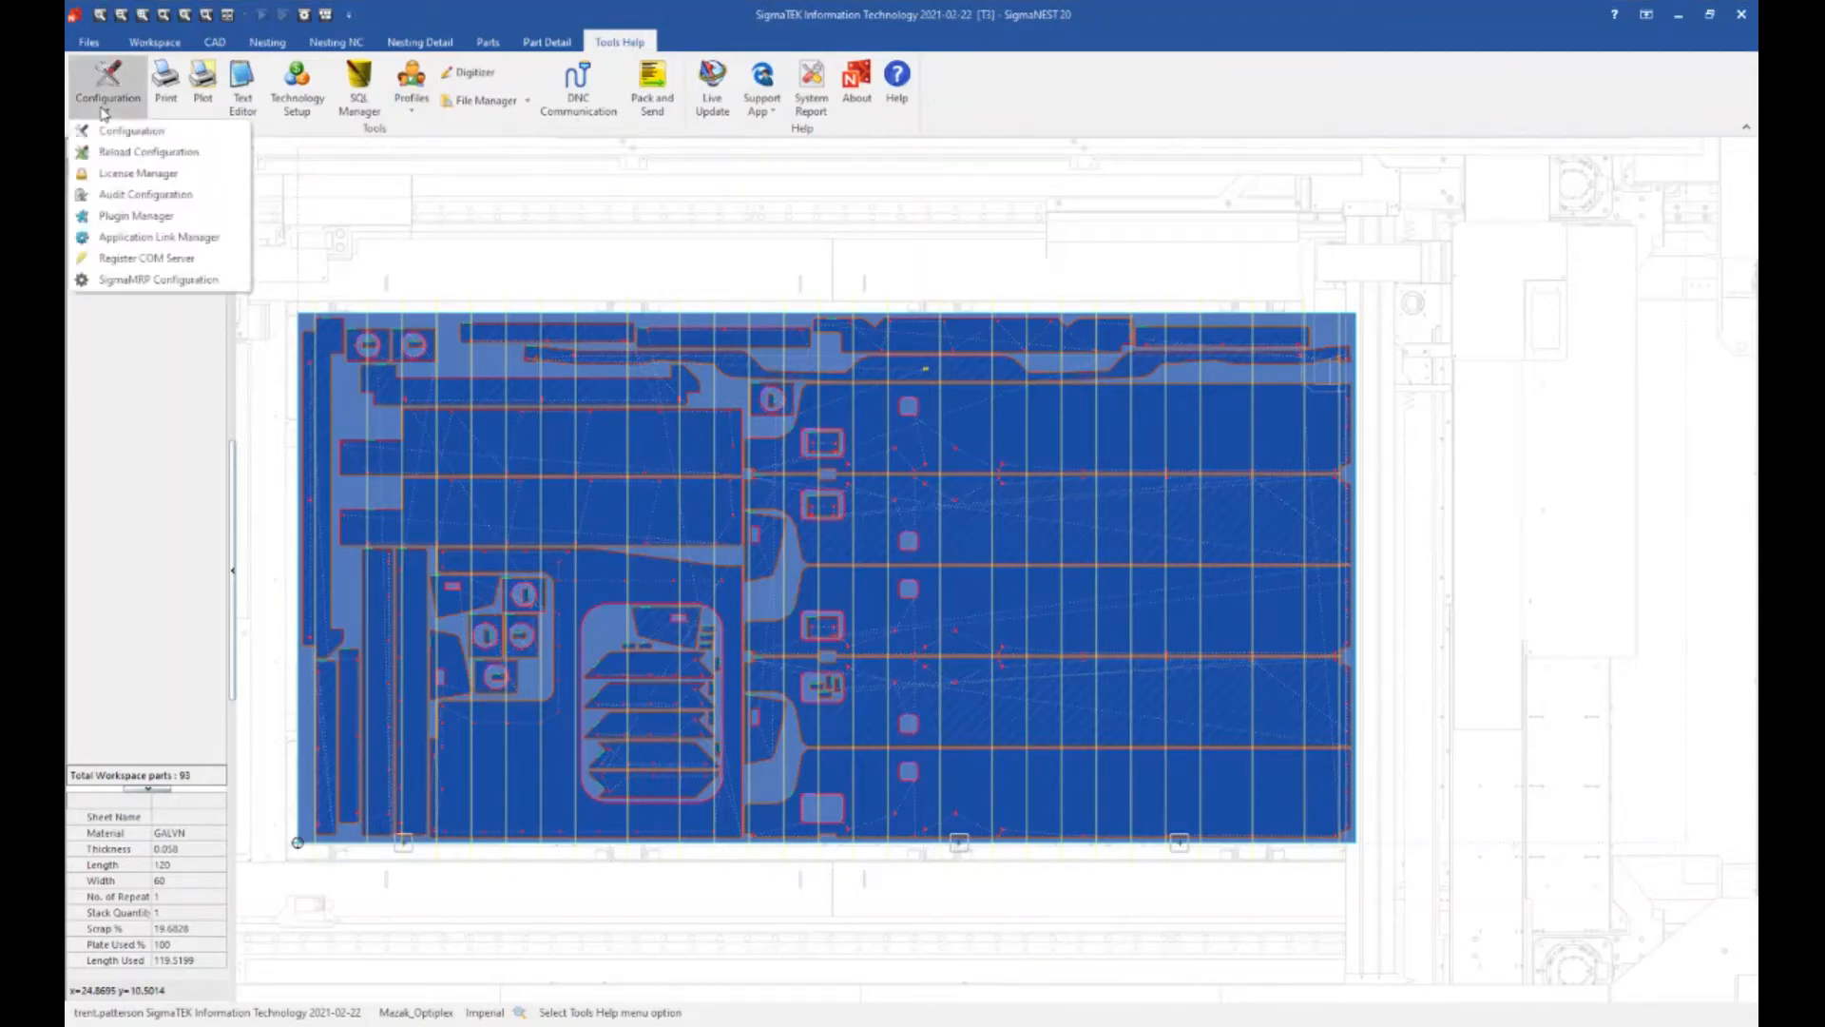
pyautogui.click(121, 166)
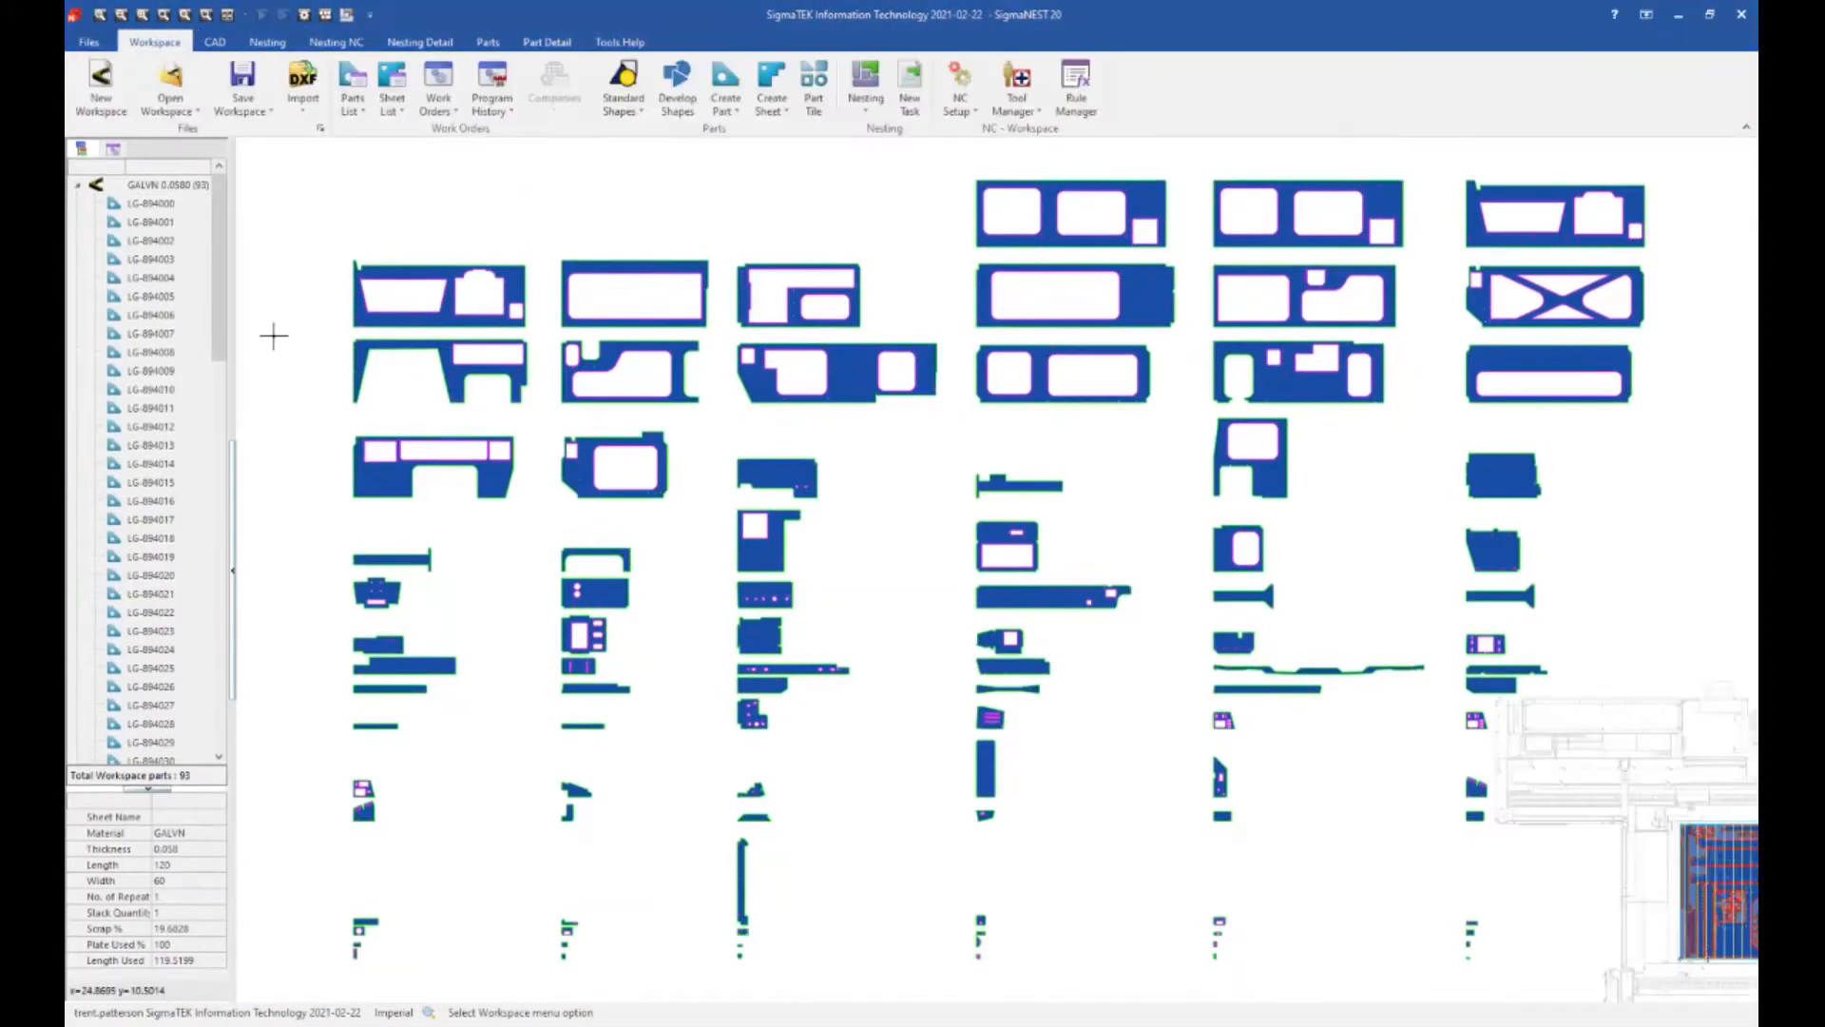
pyautogui.moveTo(221, 337); pyautogui.dragTo(218, 753)
pyautogui.doubleClick(132, 741)
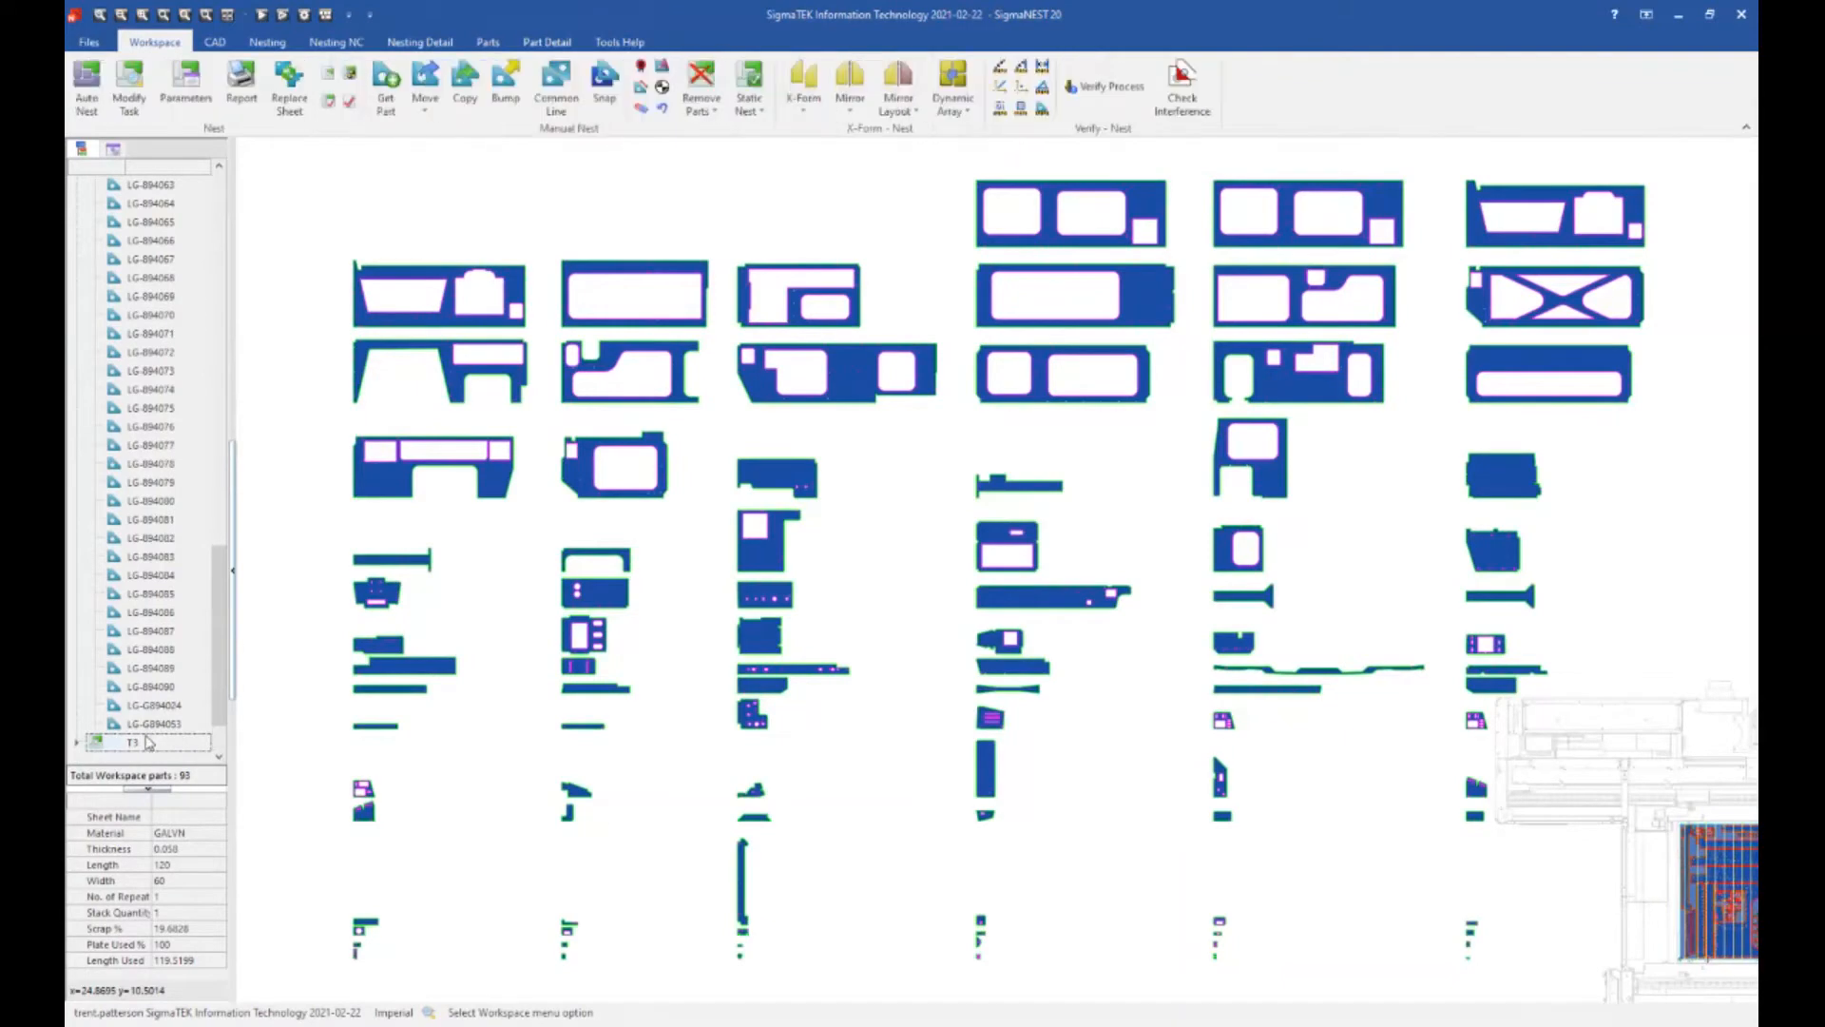
# - Clear the existing NC from the nest and rerun Auto NC on all sheets with the current settings
pyautogui.click(335, 42)
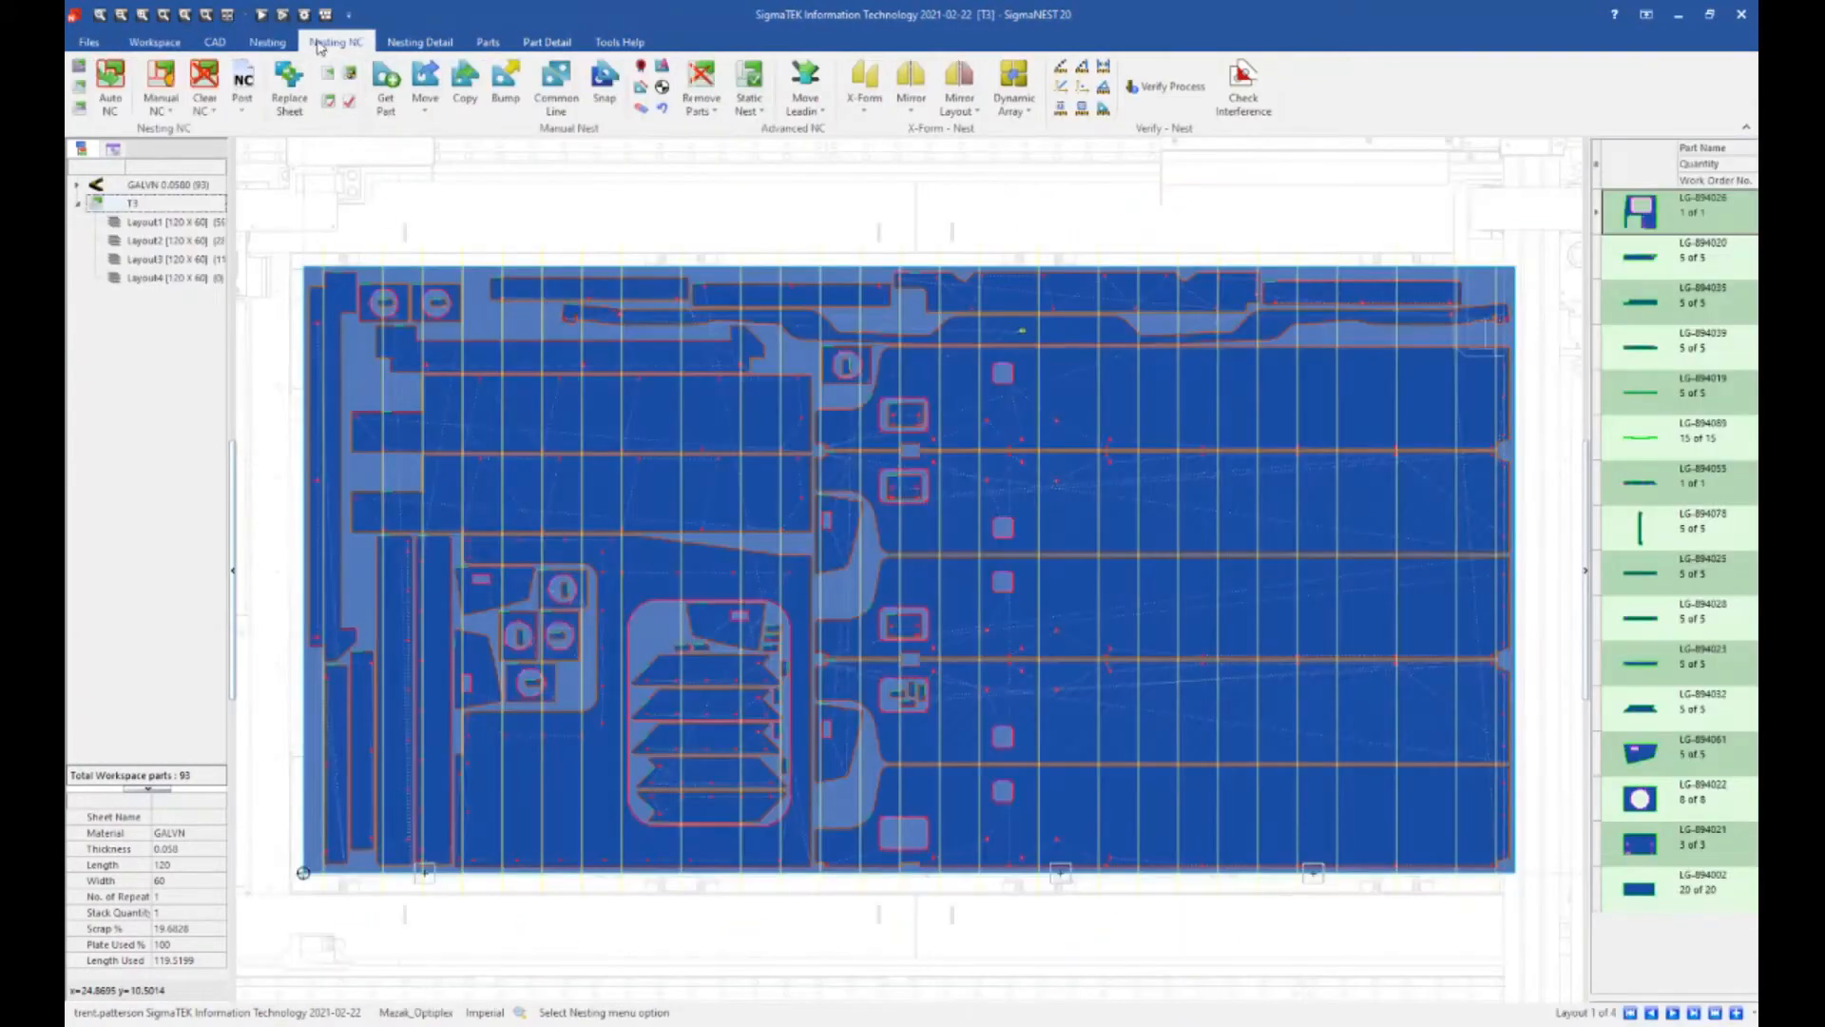
pyautogui.click(211, 80)
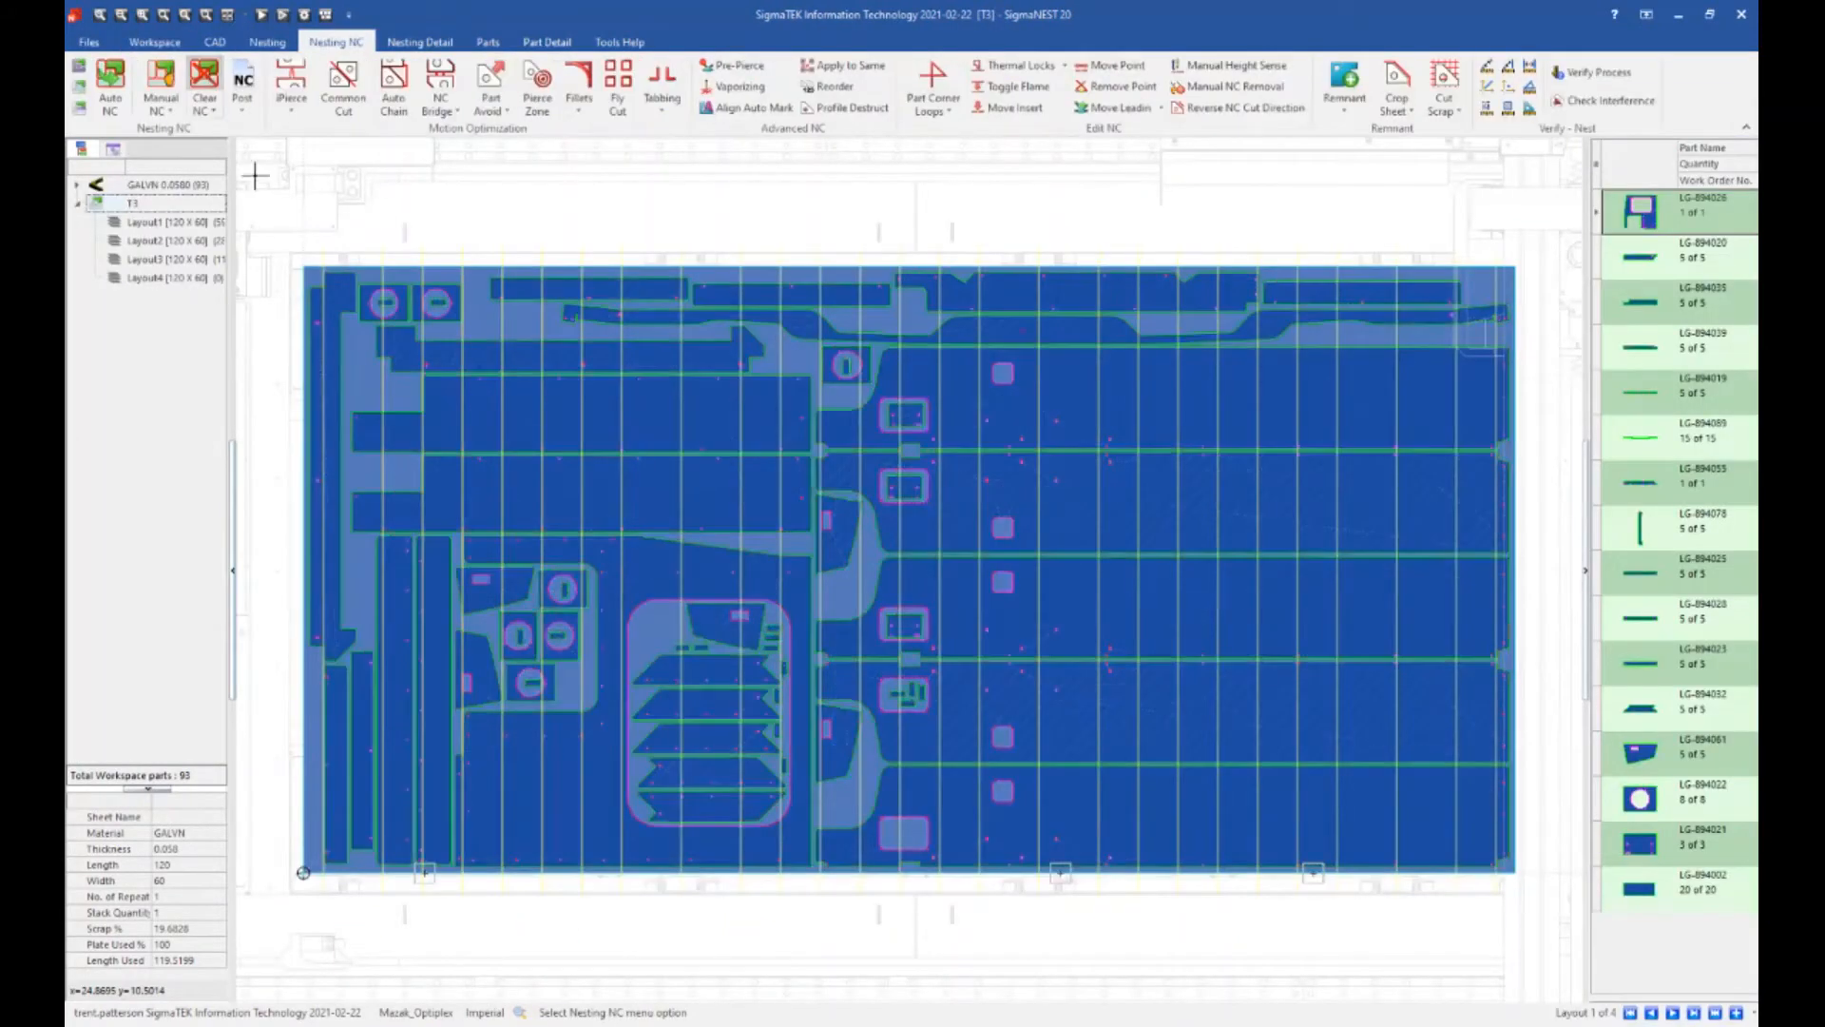
pyautogui.click(116, 88)
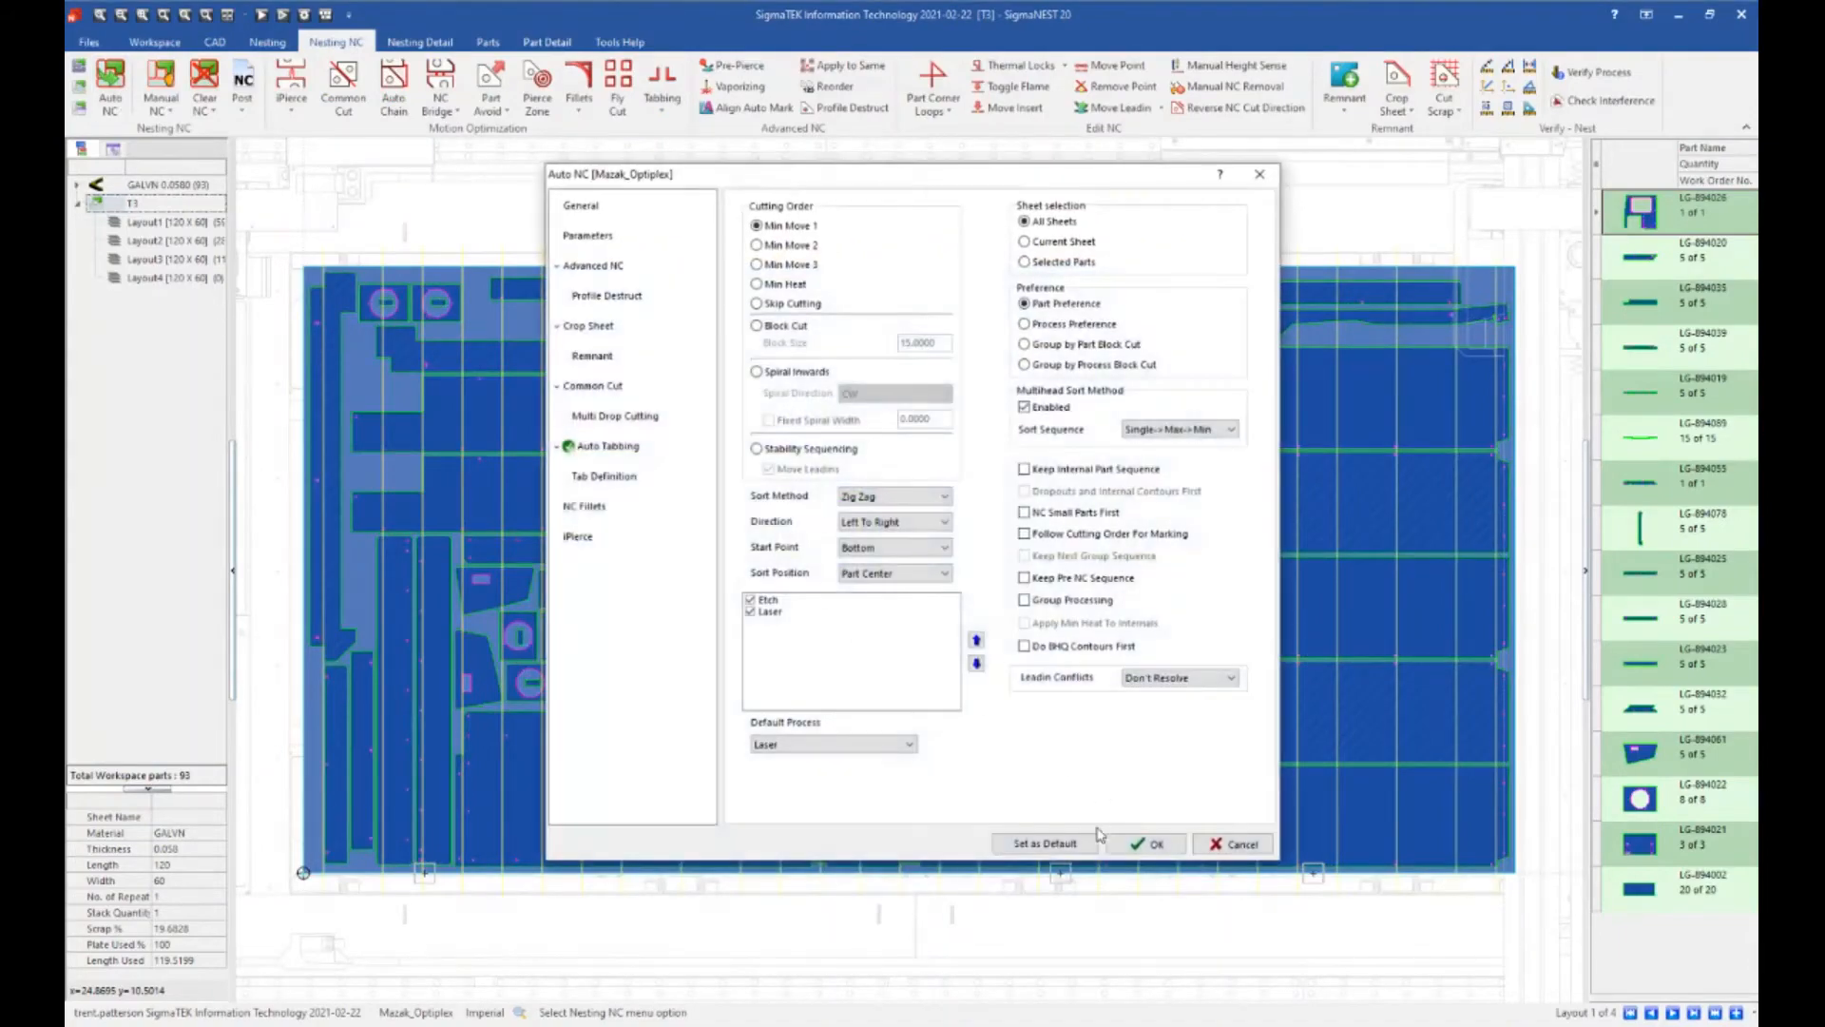
pyautogui.click(1132, 845)
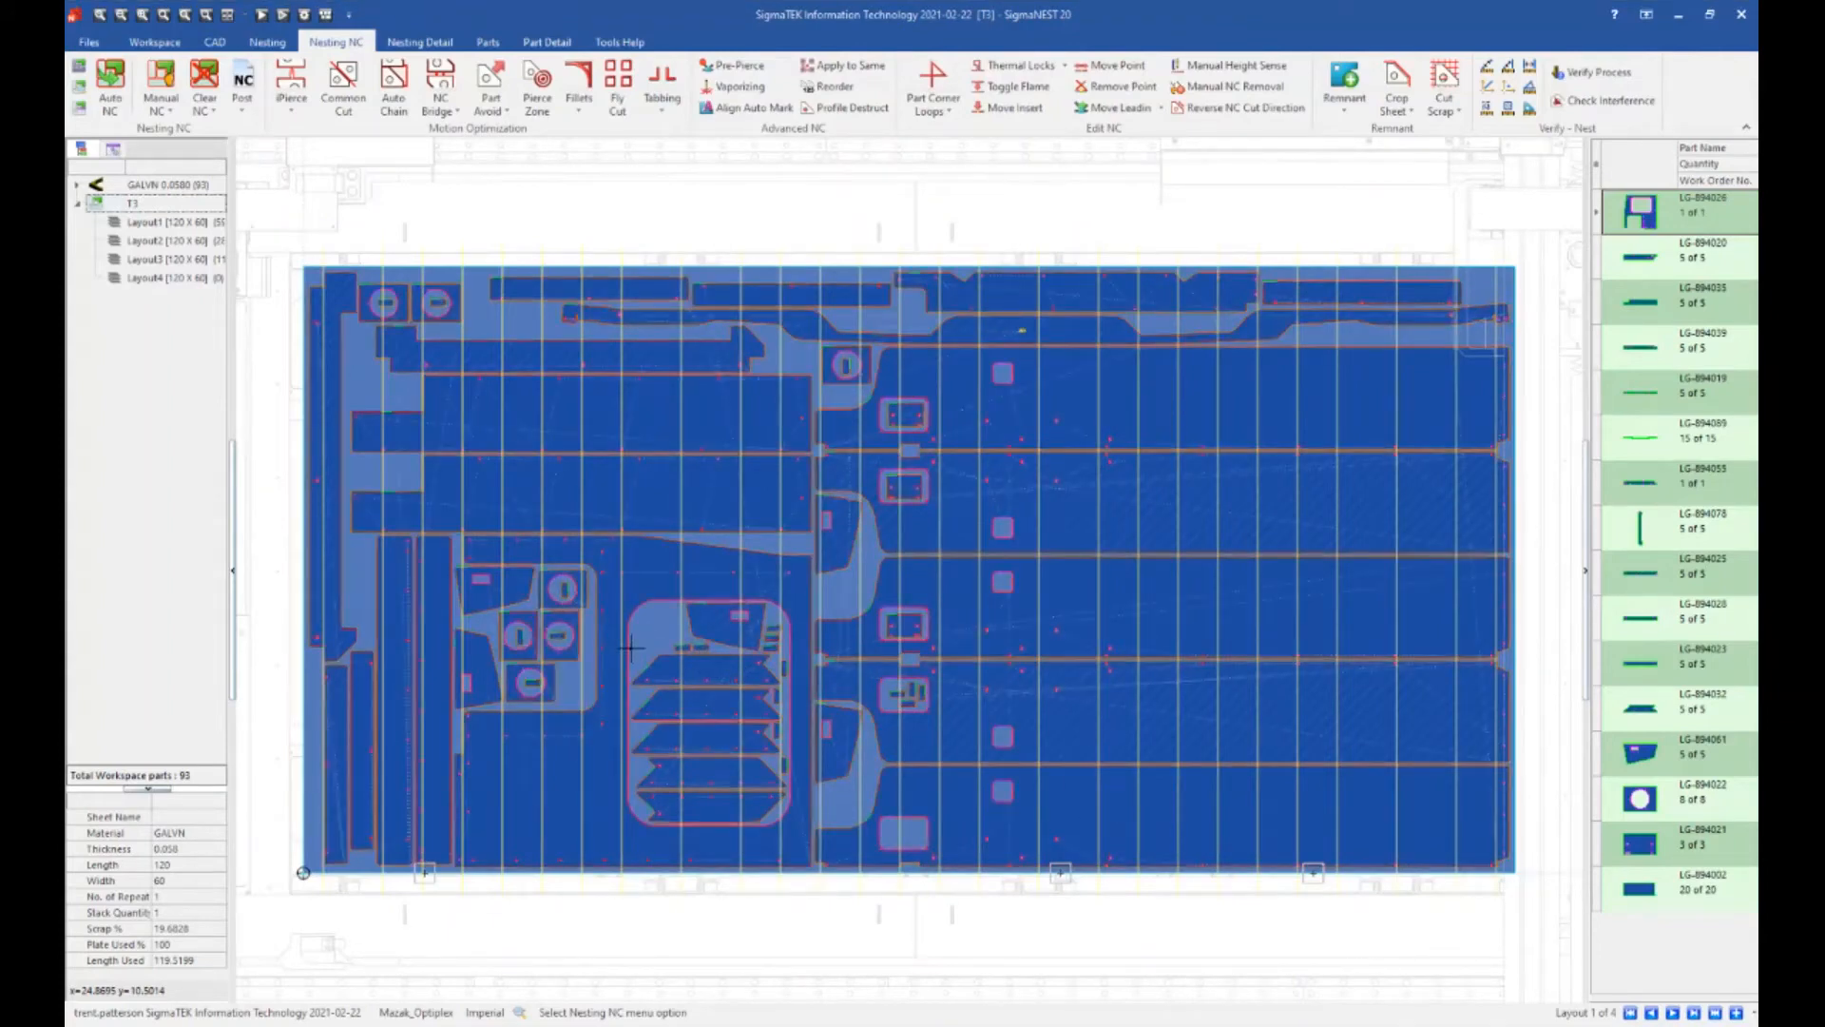
pyautogui.scroll(2, 335, 575)
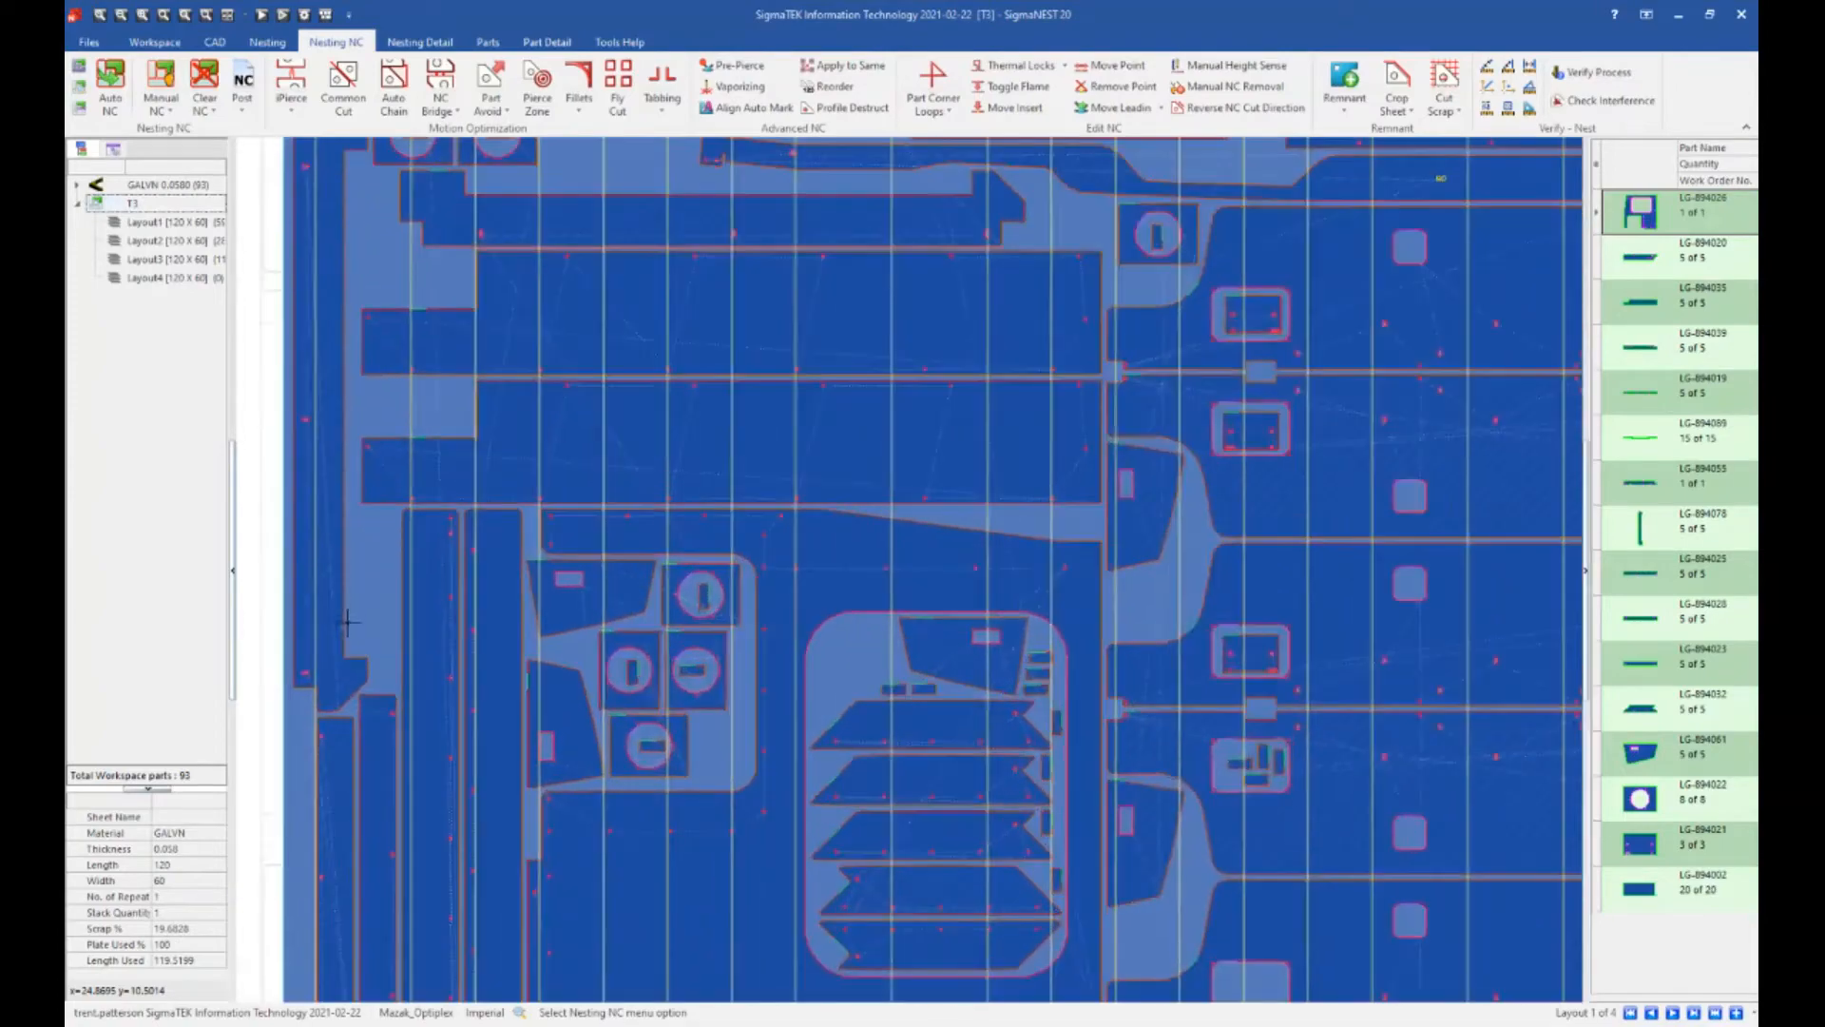
pyautogui.scroll(-2, 375, 575)
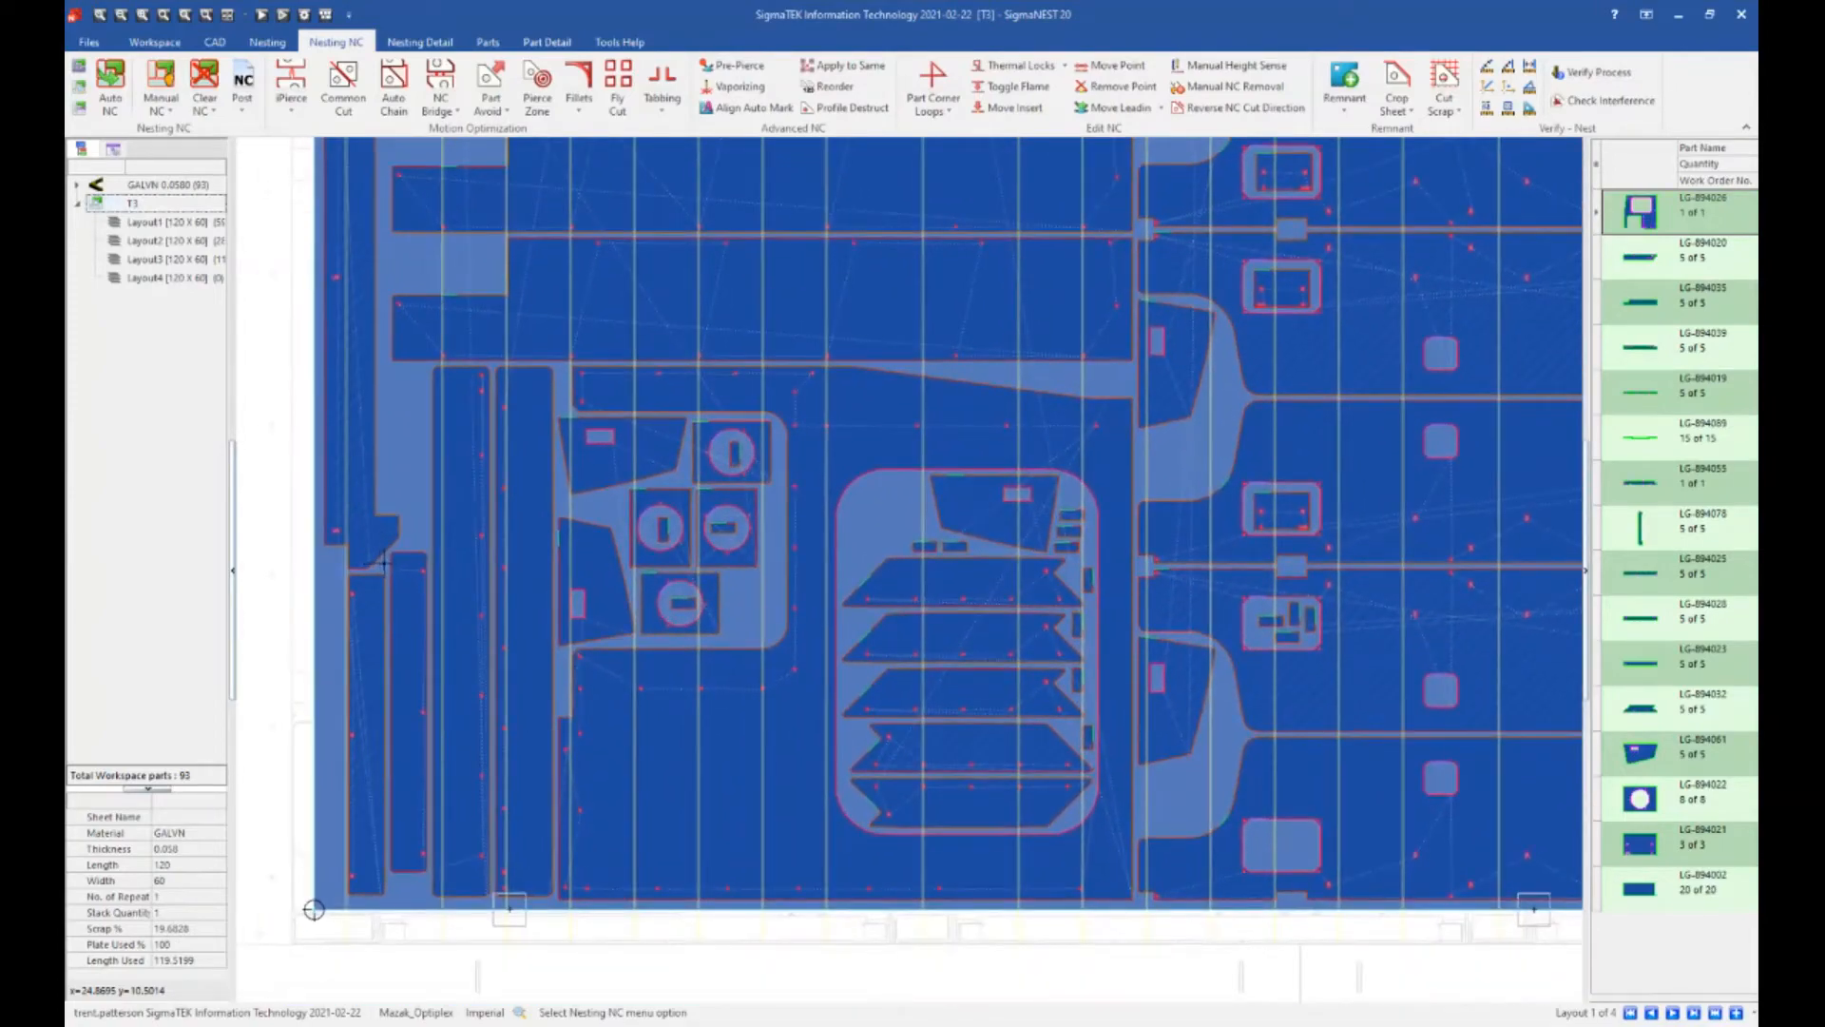
pyautogui.scroll(2, 374, 609)
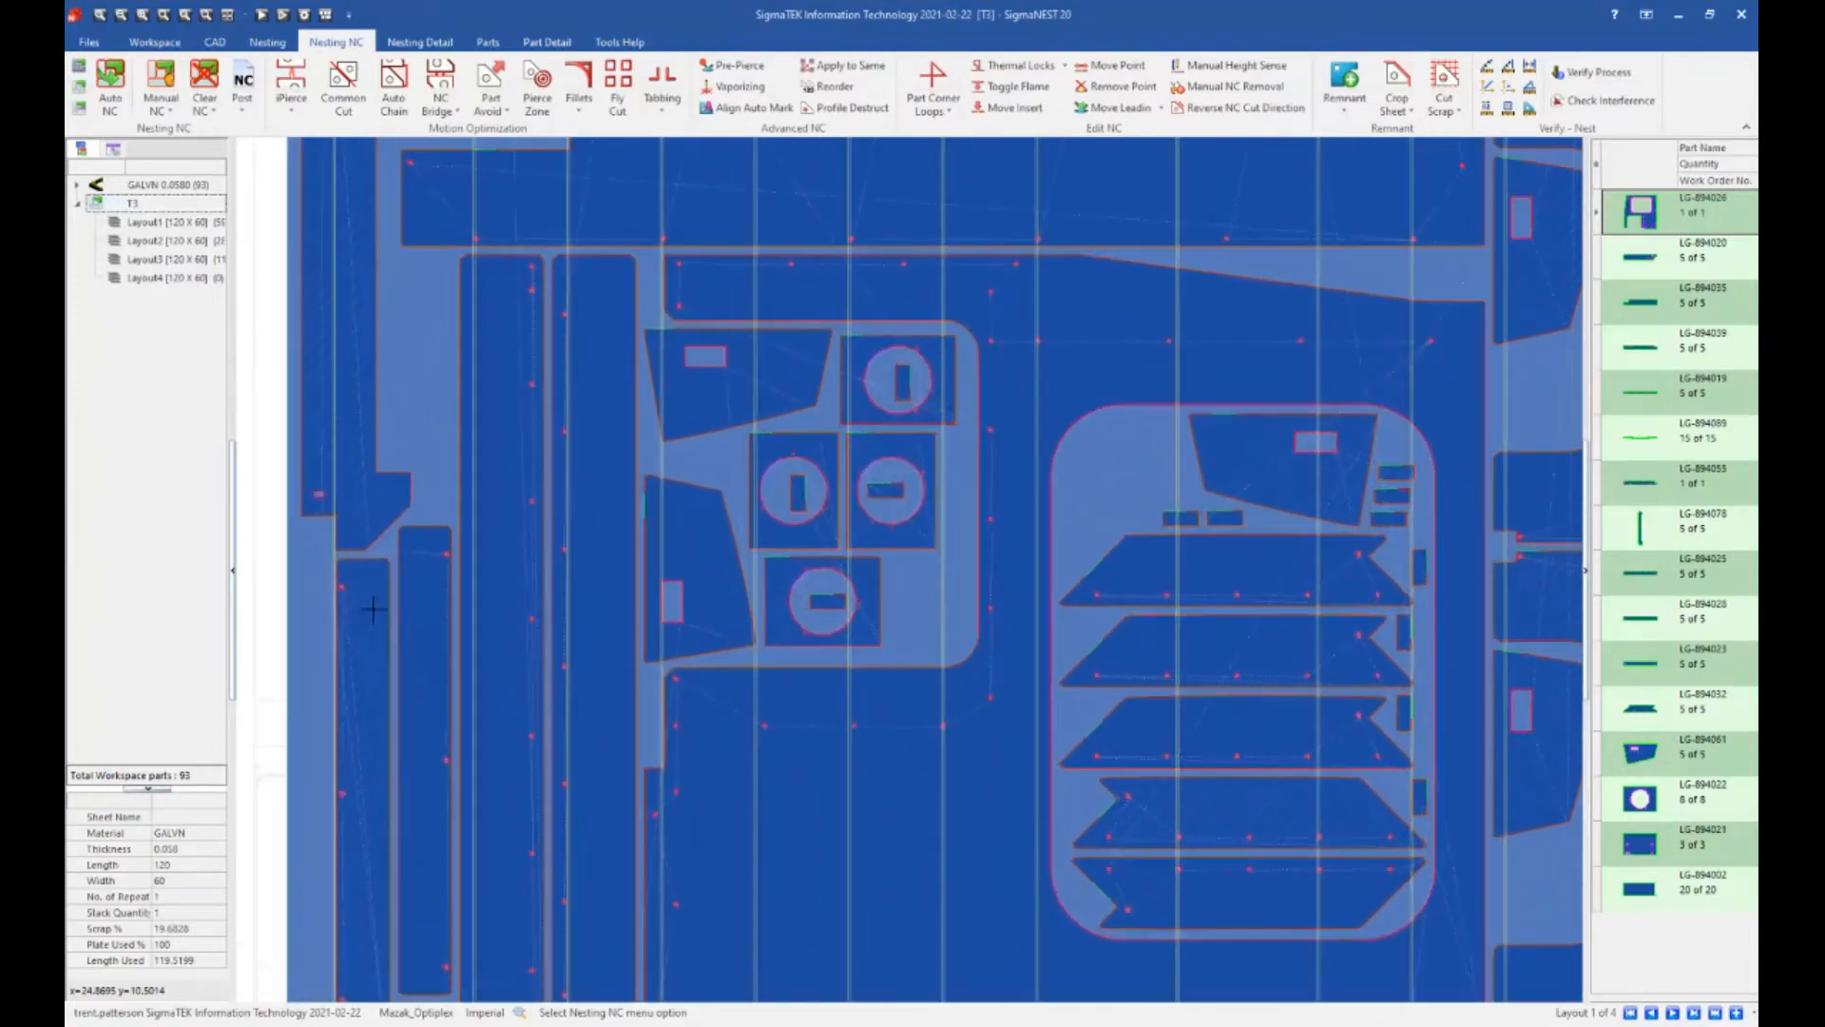
pyautogui.scroll(-3, 376, 608)
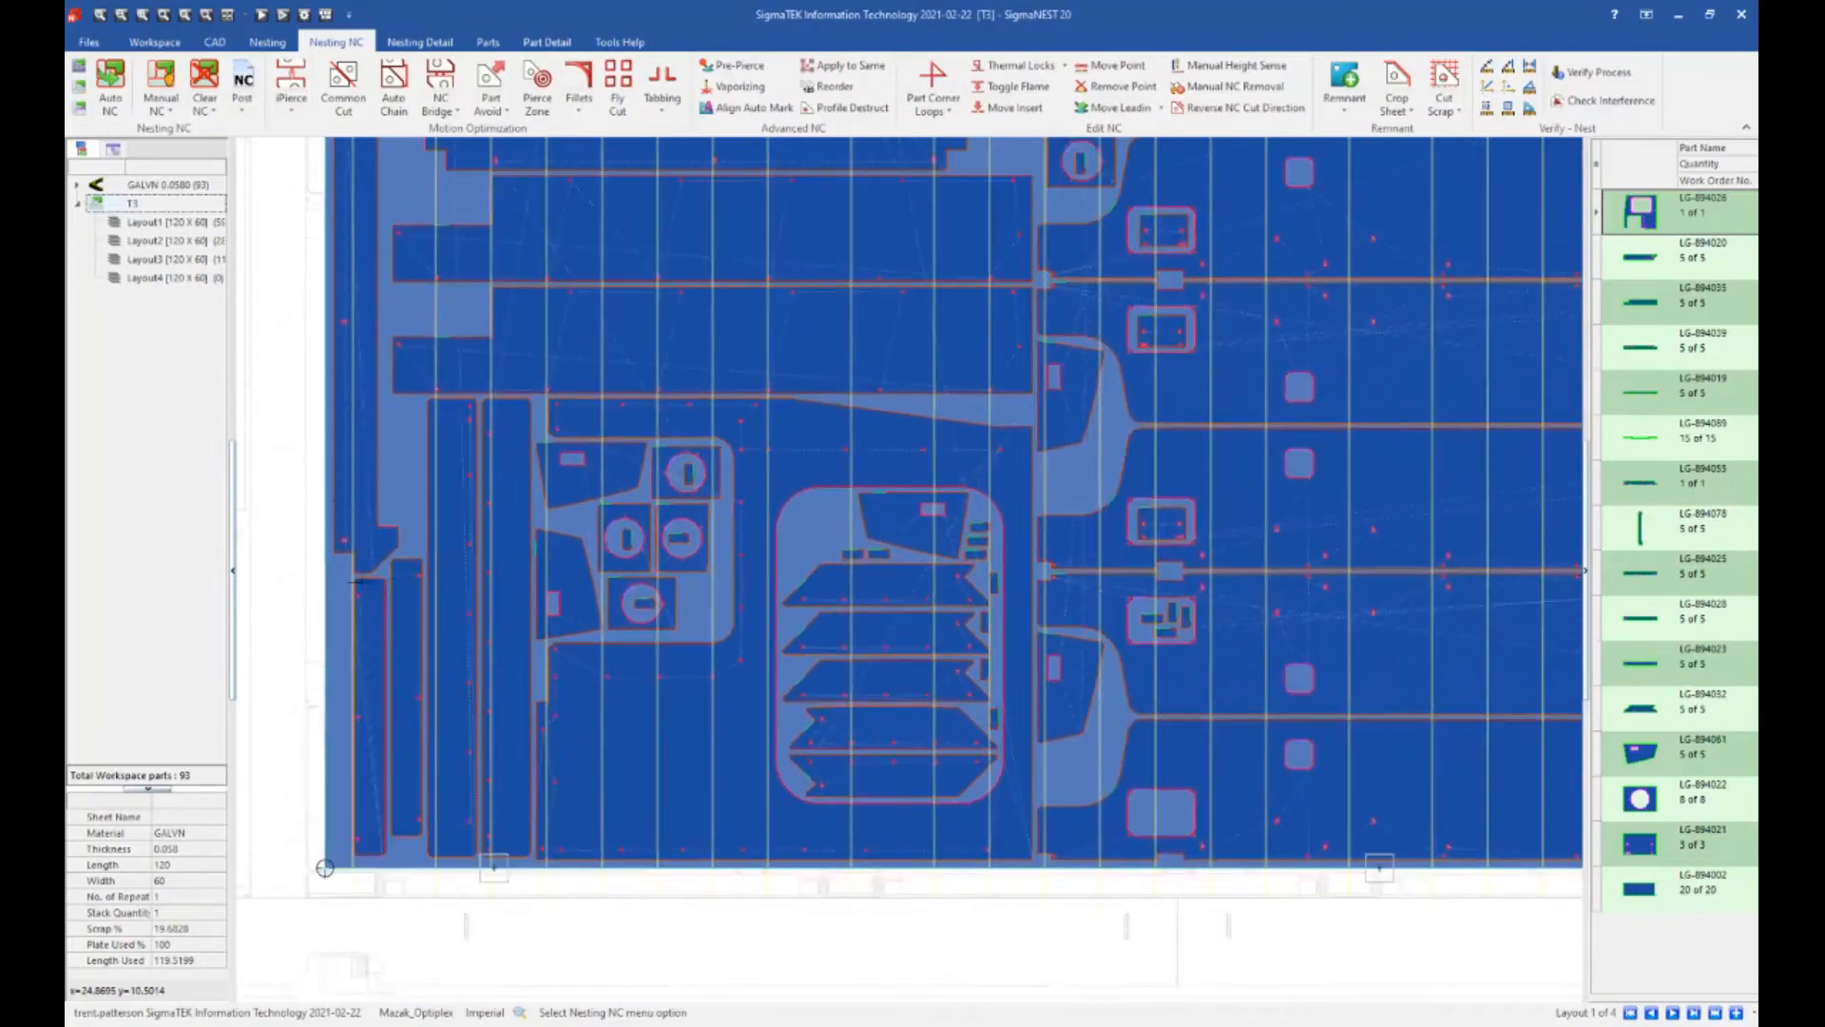
pyautogui.scroll(-2, 475, 651)
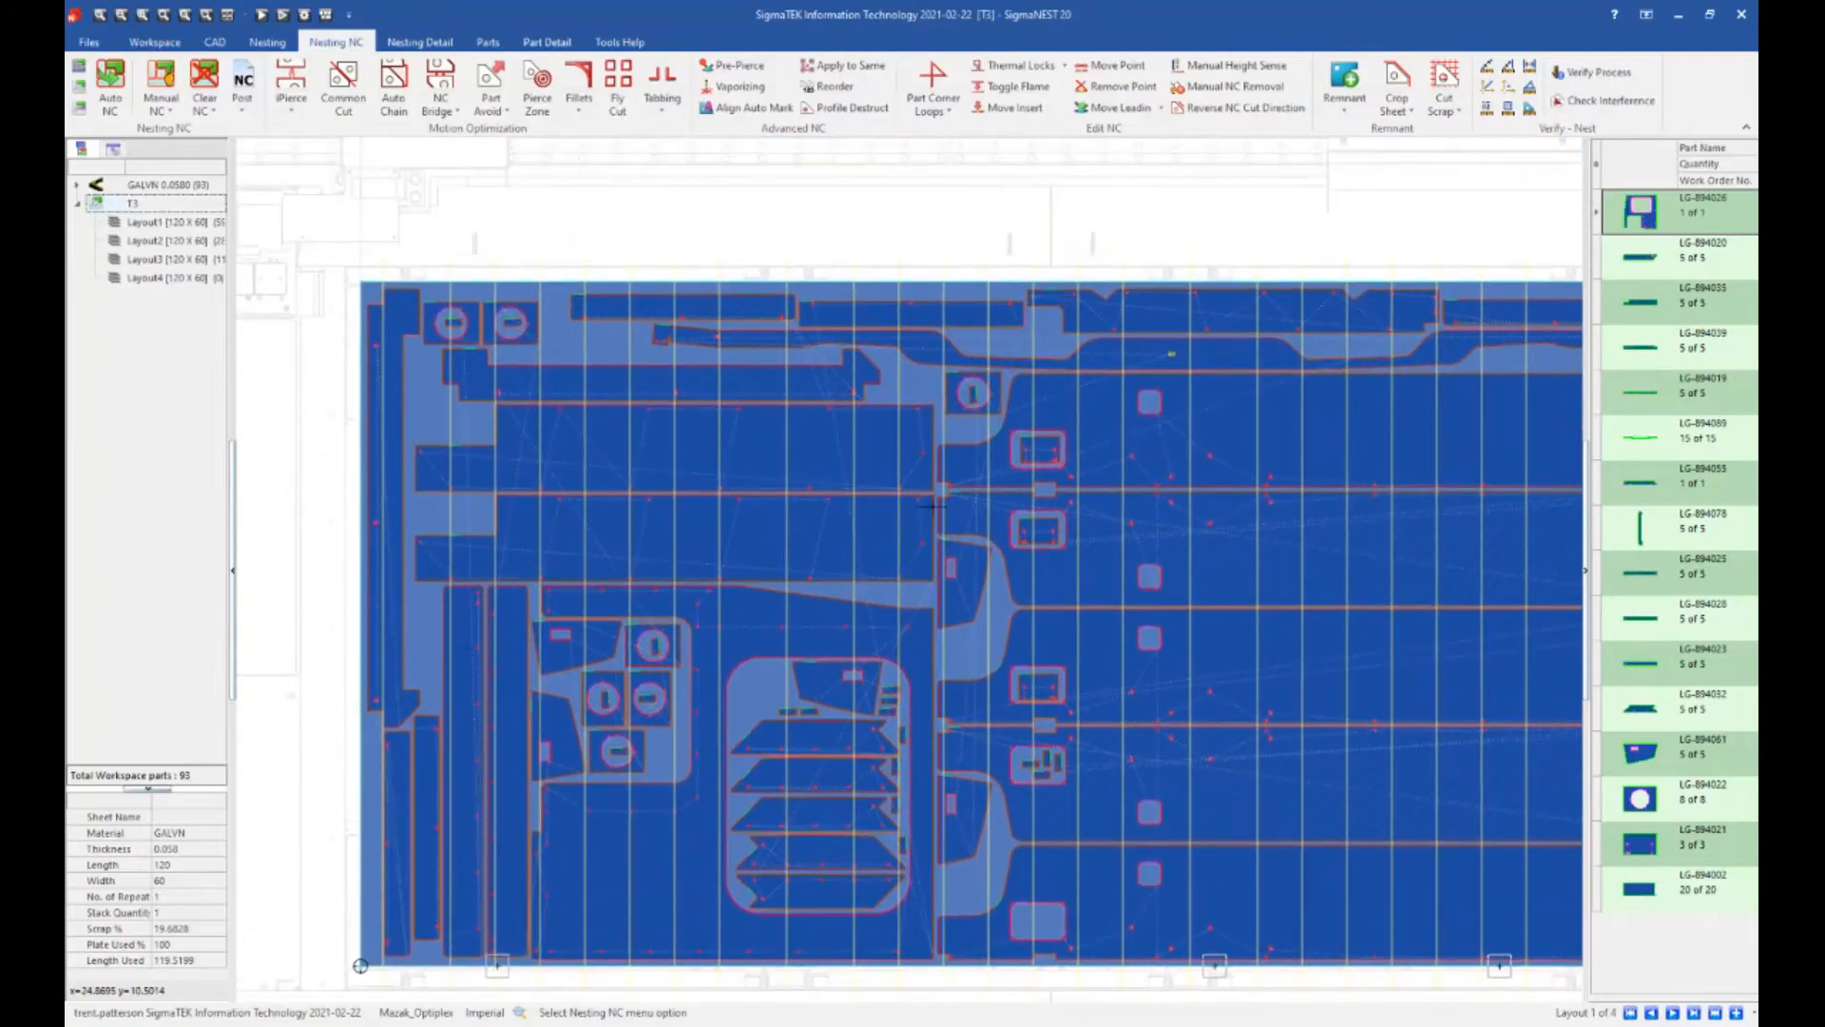
pyautogui.scroll(-2, 932, 505)
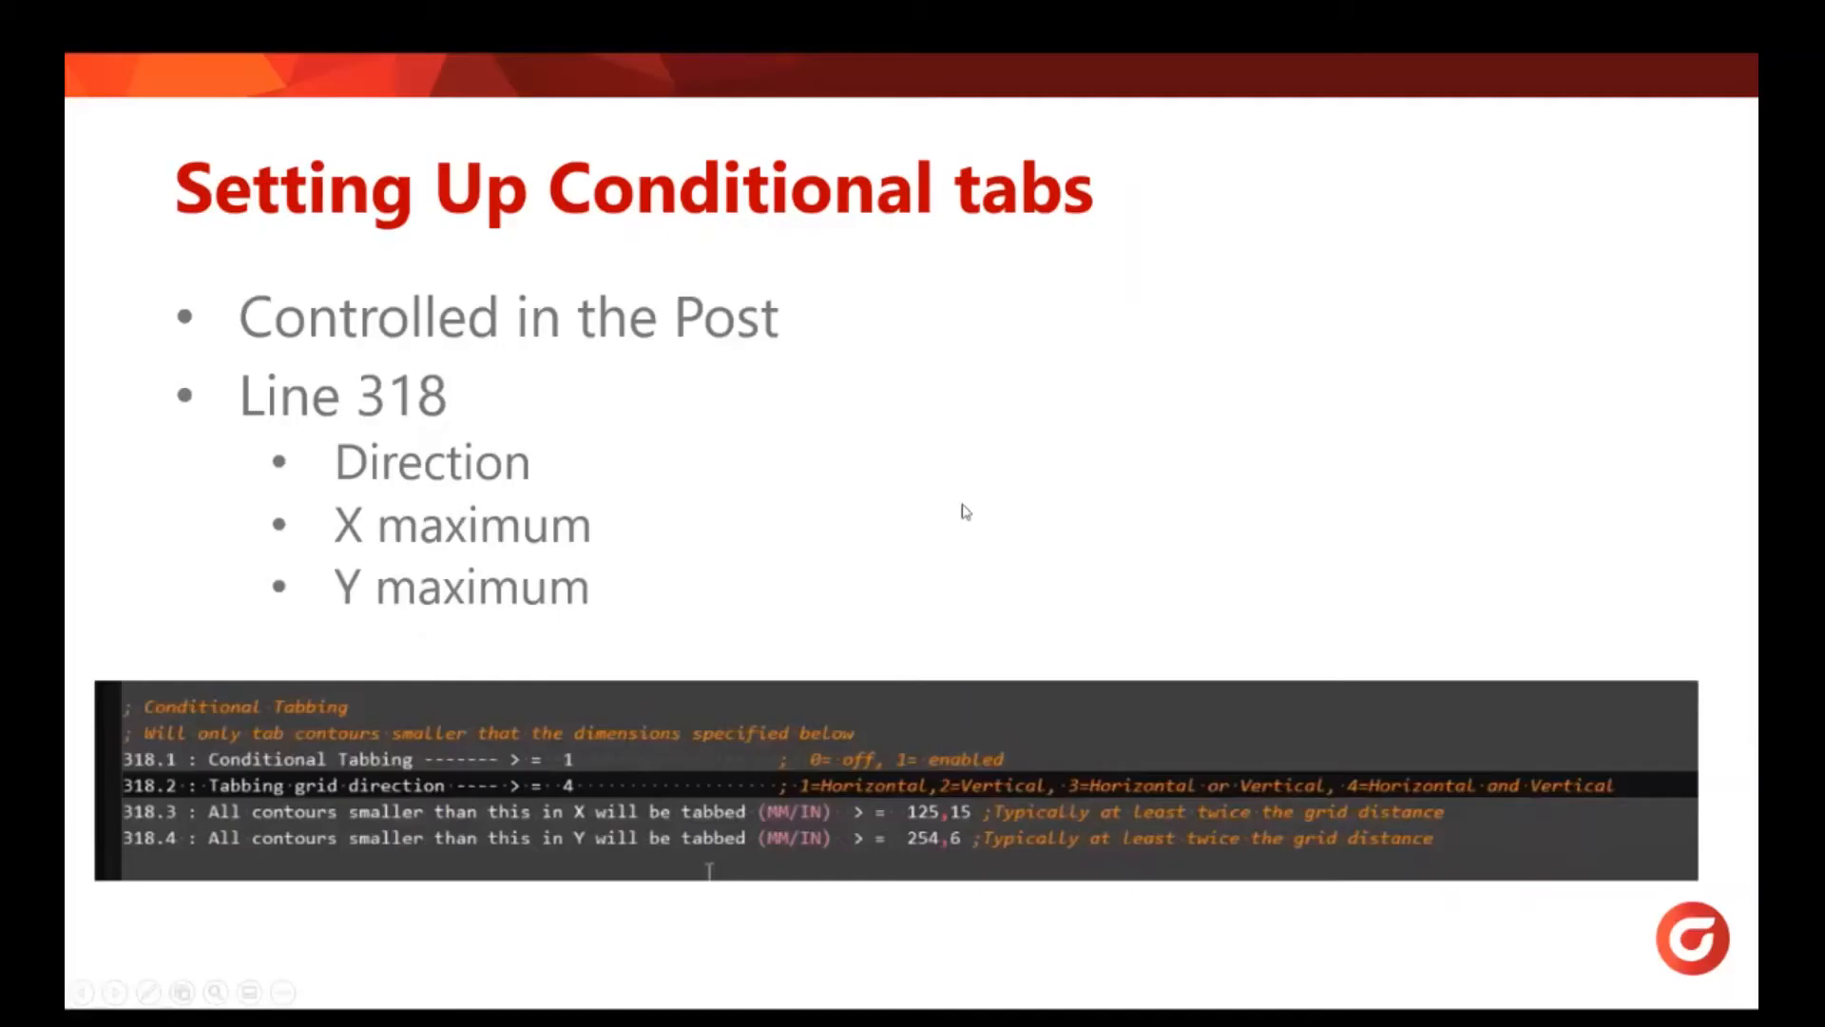
pyautogui.click(962, 504)
pyautogui.click(962, 503)
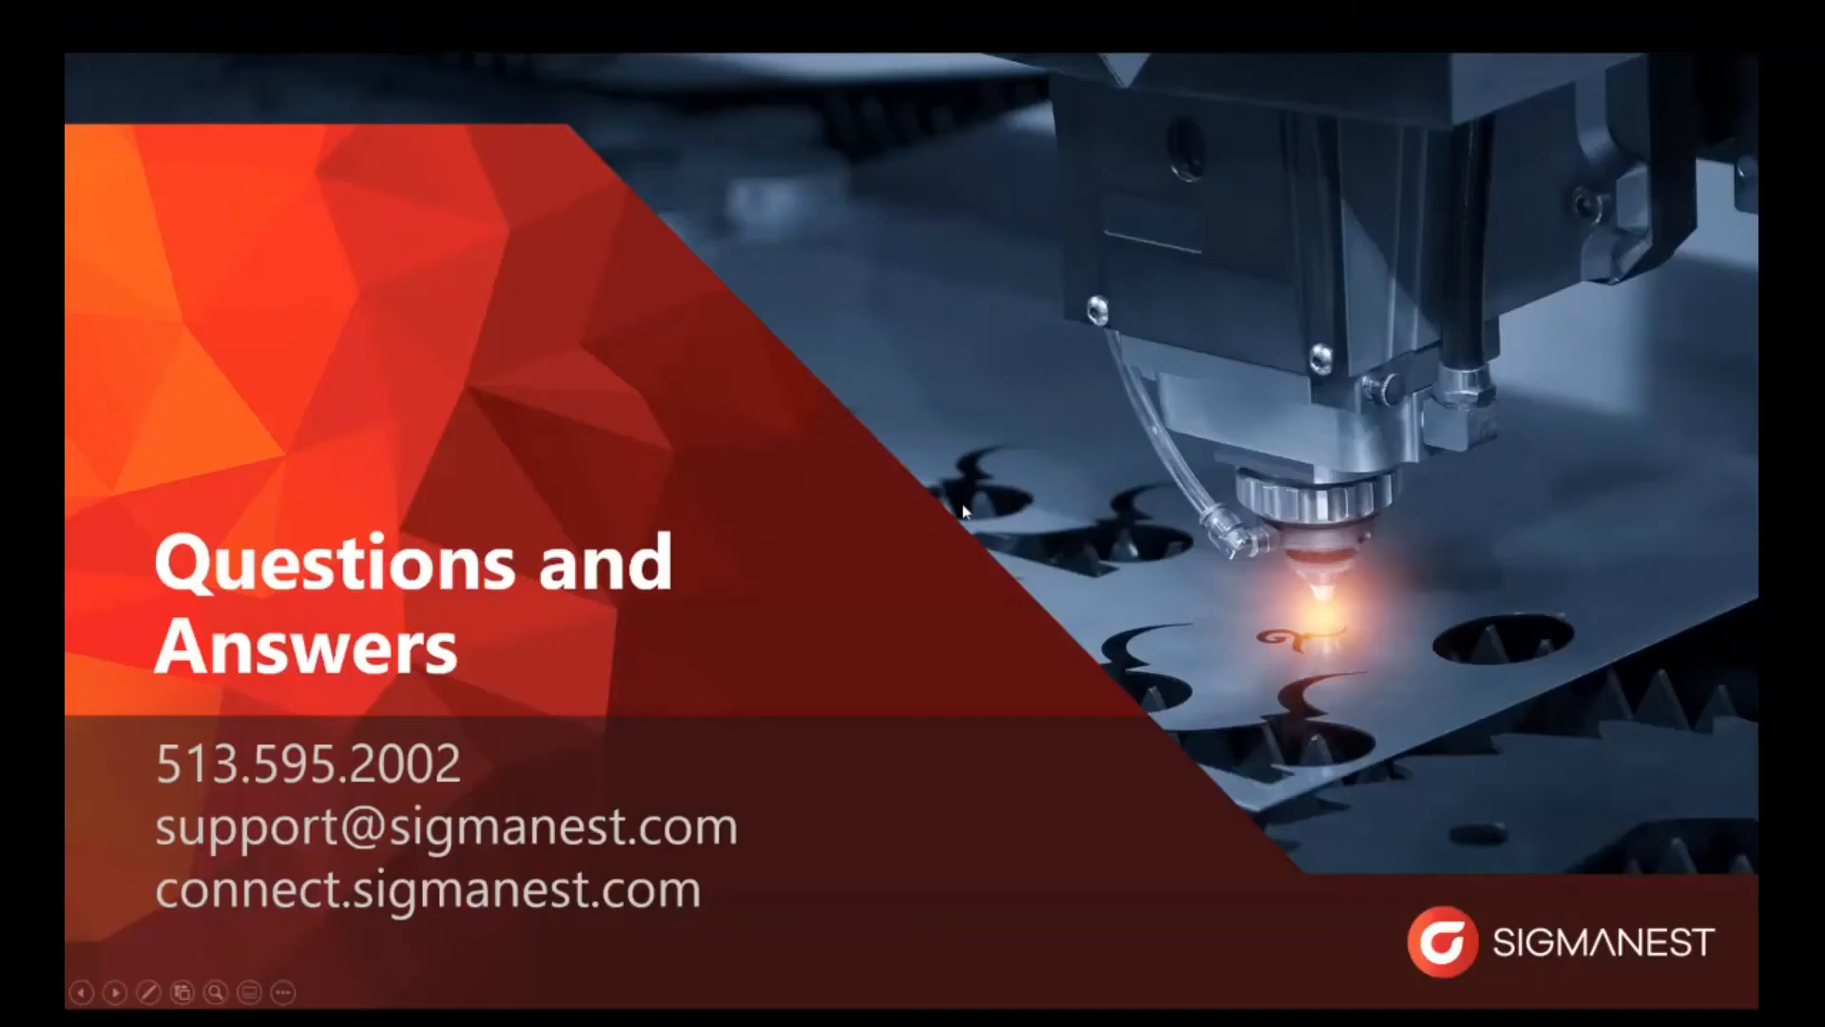
pyautogui.press('Left')
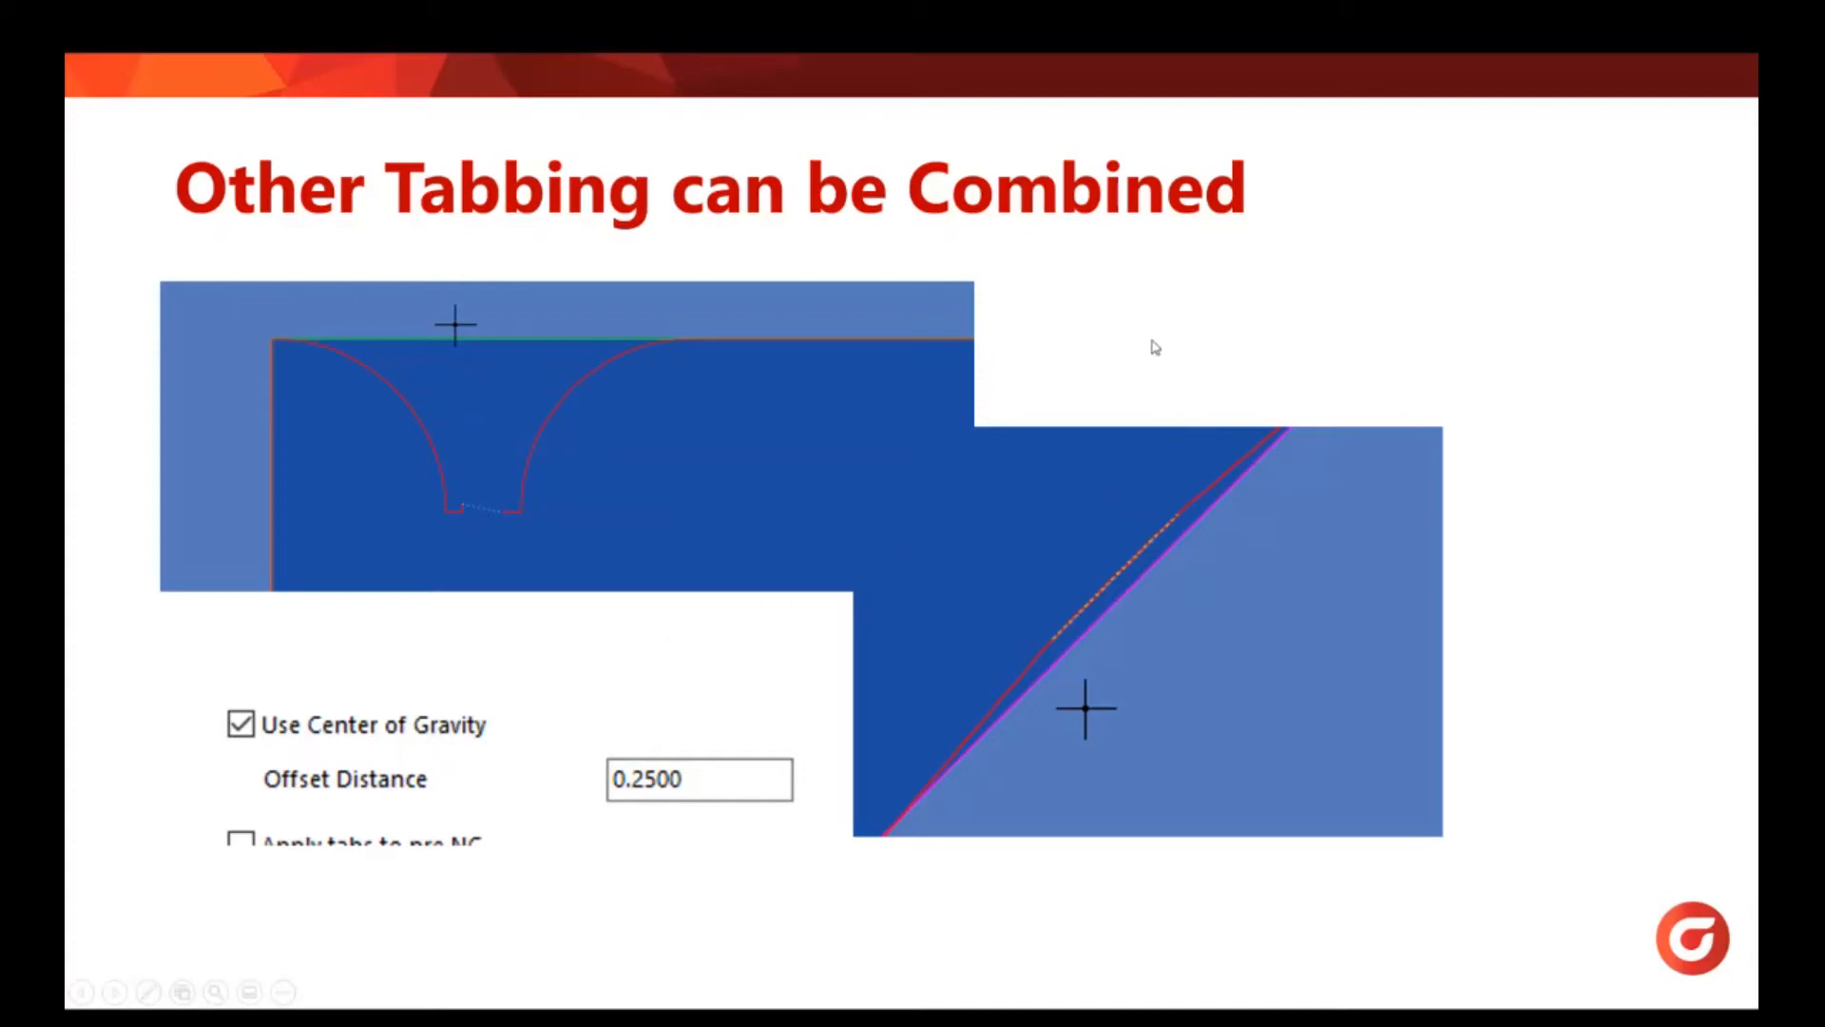
# - Switch back to SigmaNEST and run Auto NC with recessed tabs of size 1 and depth 0.125
pyautogui.hotkey('alt', 'Tab')
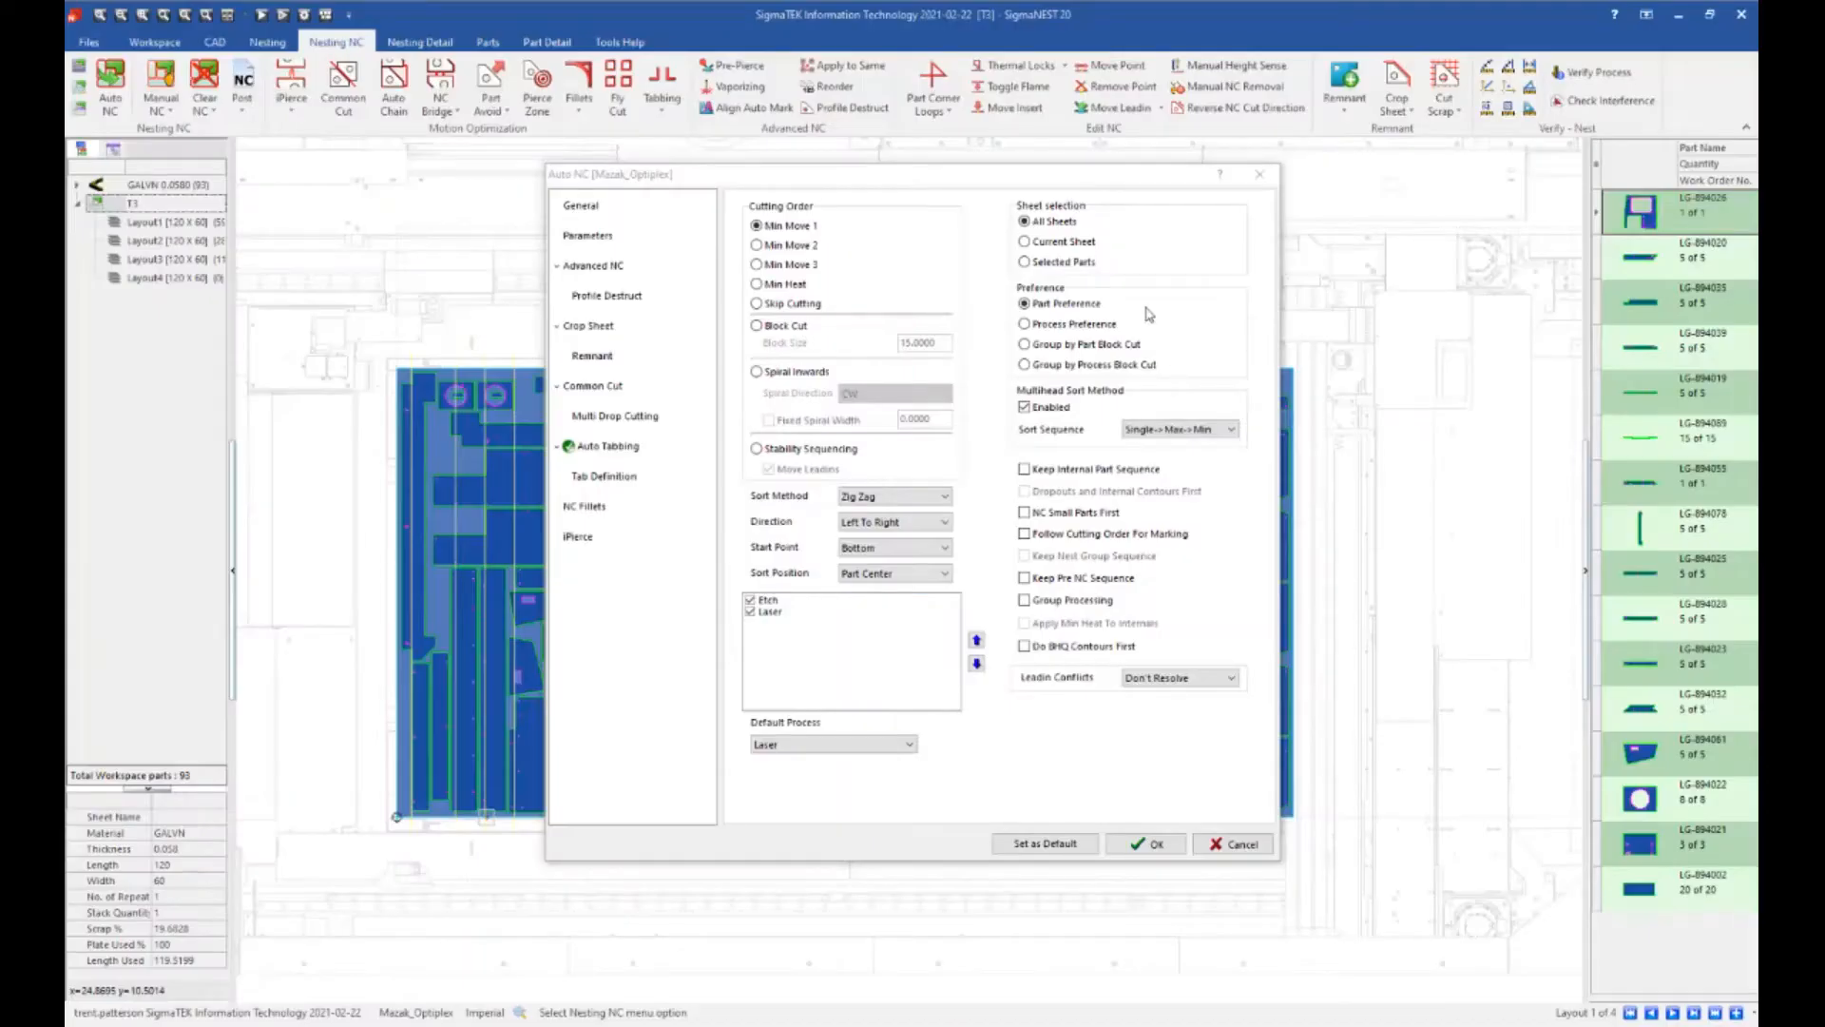
pyautogui.click(664, 452)
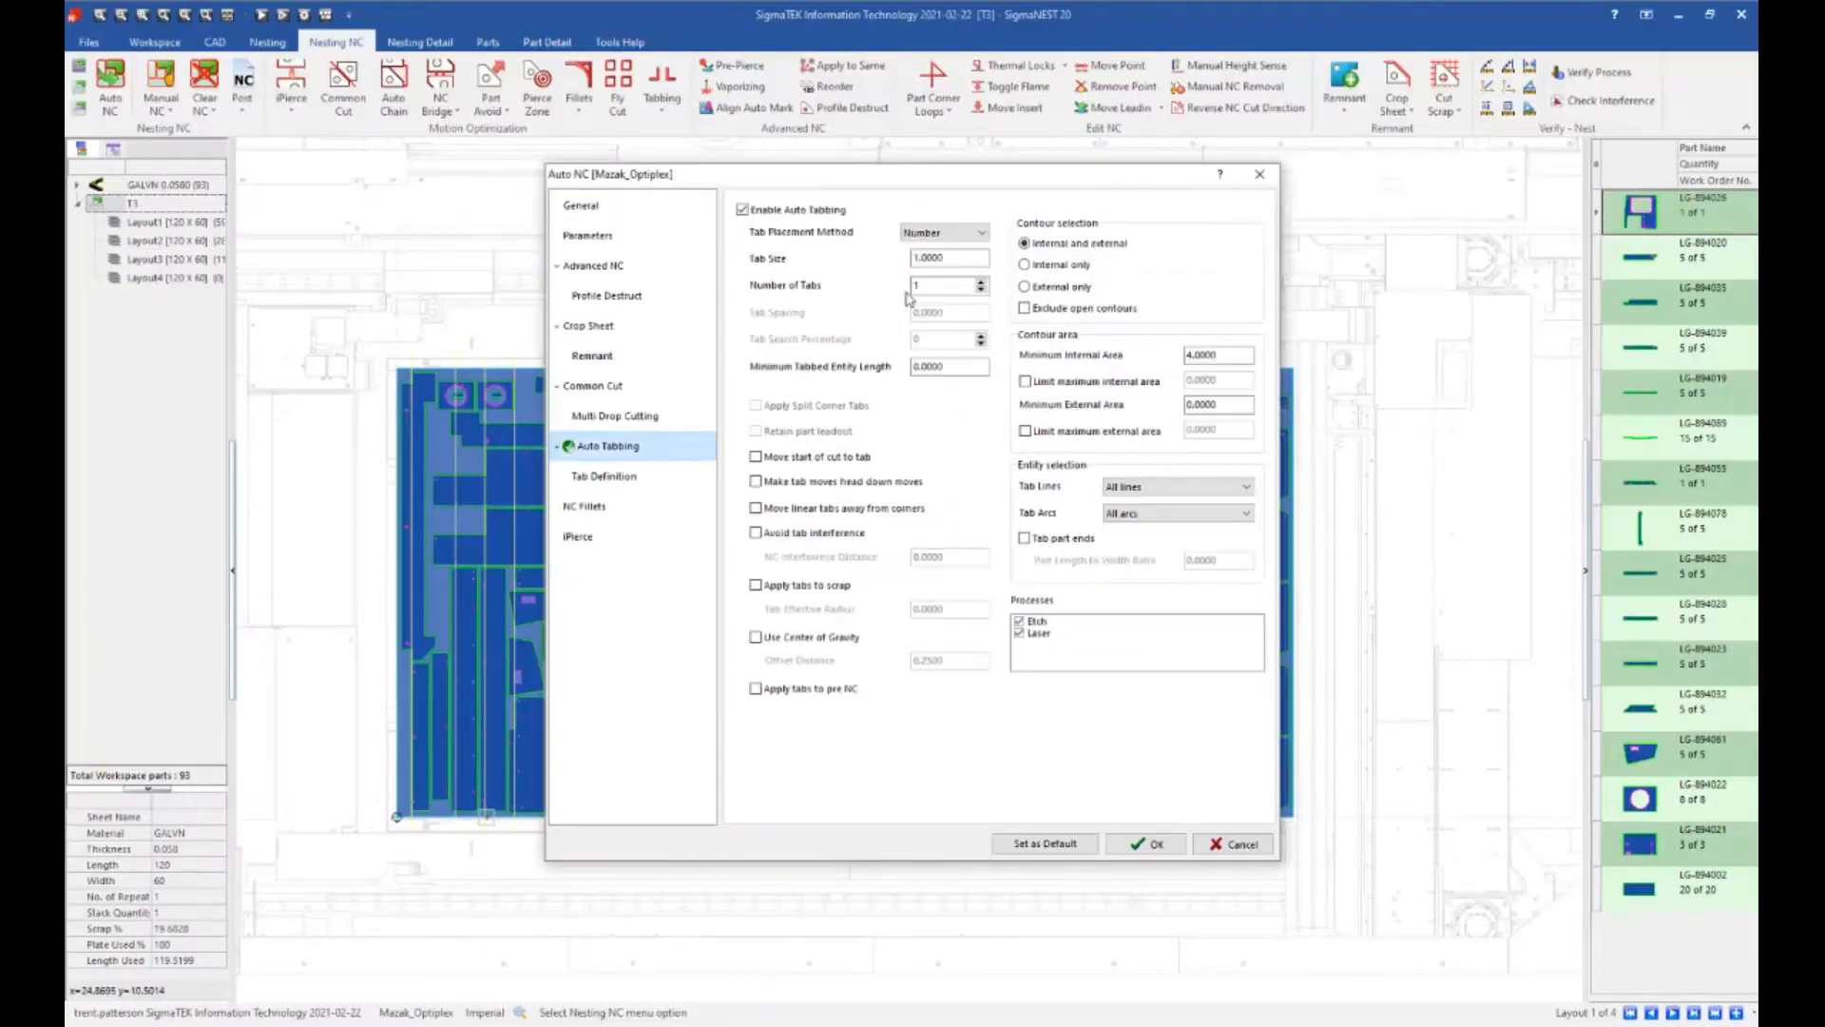
pyautogui.click(948, 242)
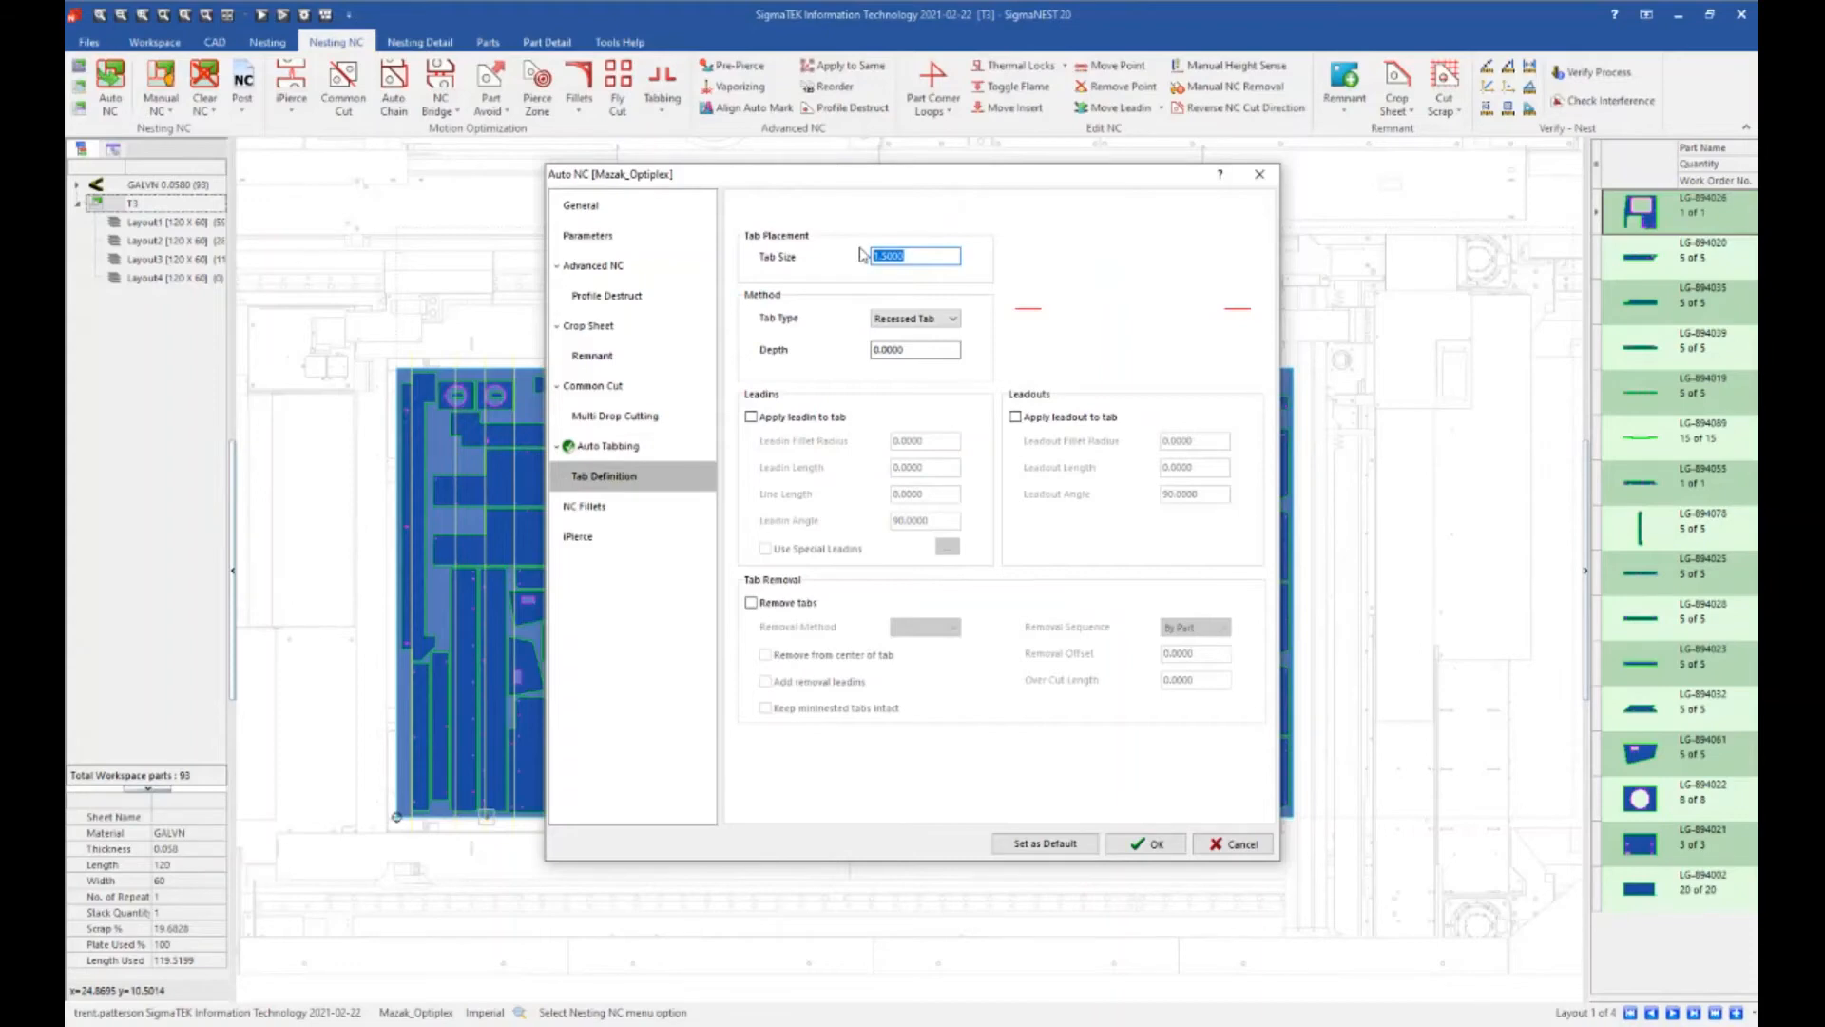
pyautogui.write('1')
pyautogui.press('Tab')
pyautogui.click(930, 348)
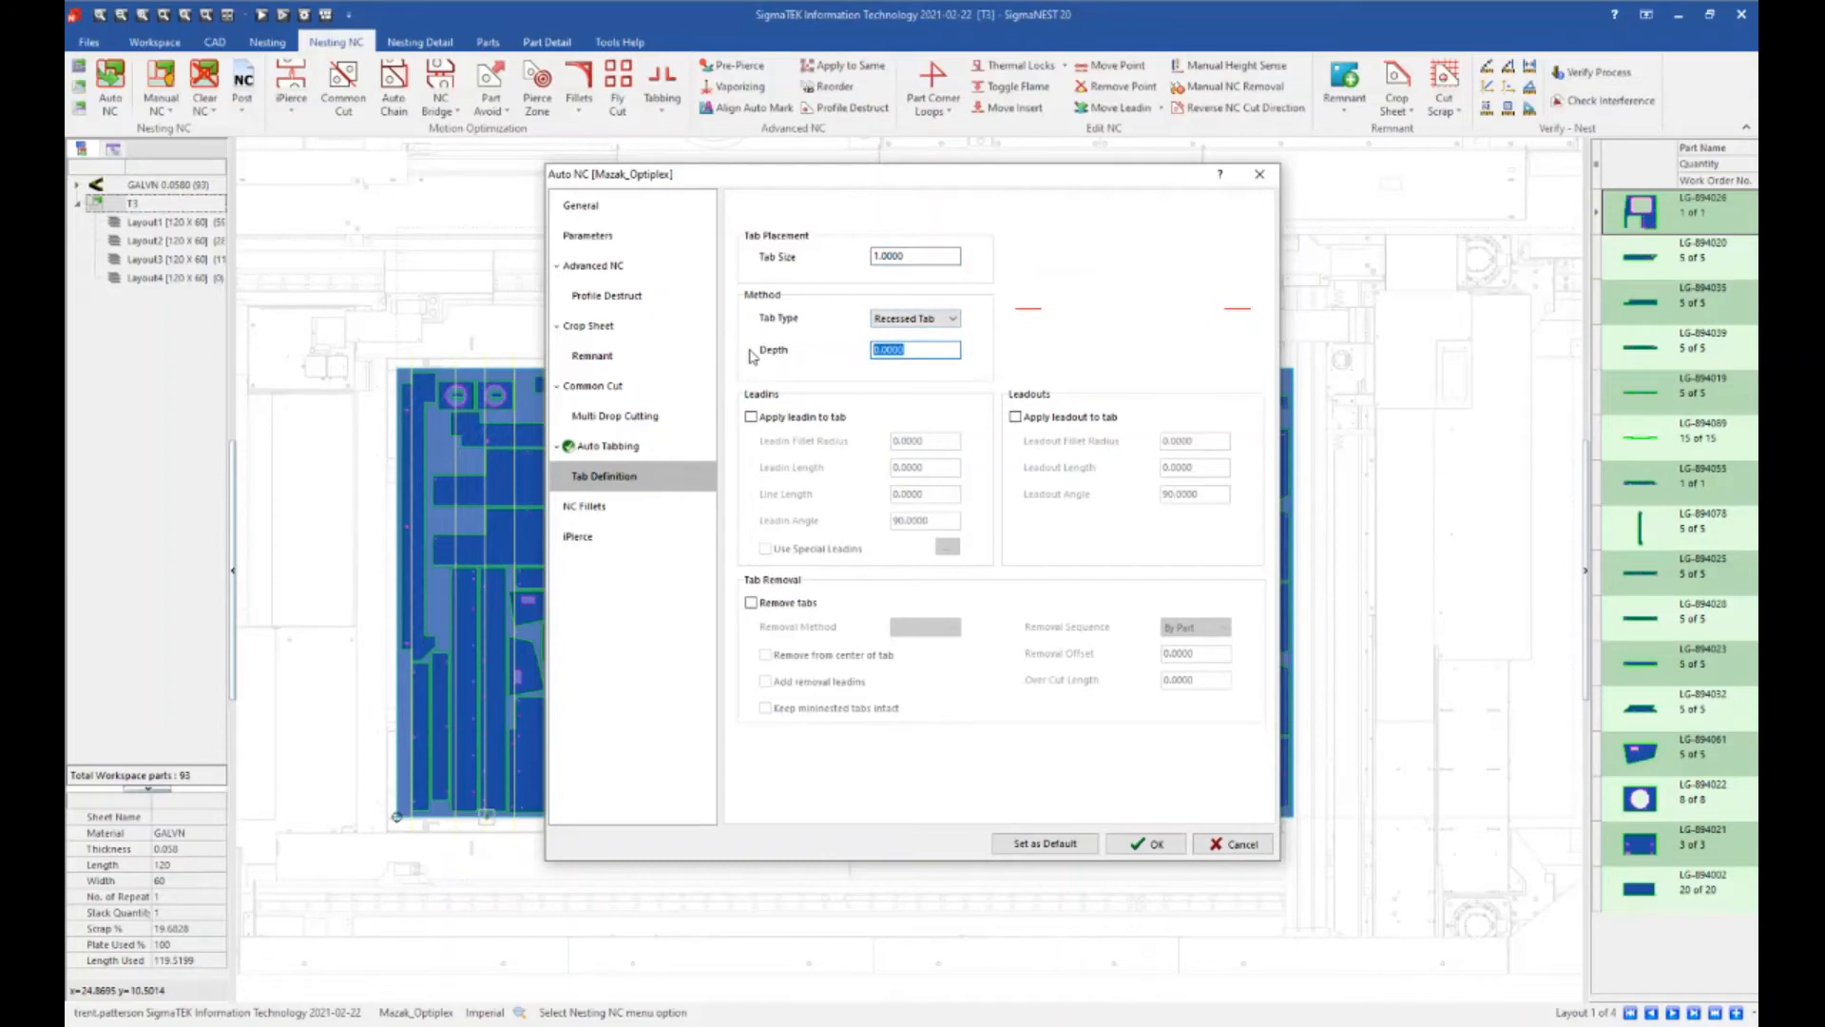
pyautogui.write('.125')
pyautogui.click(1148, 838)
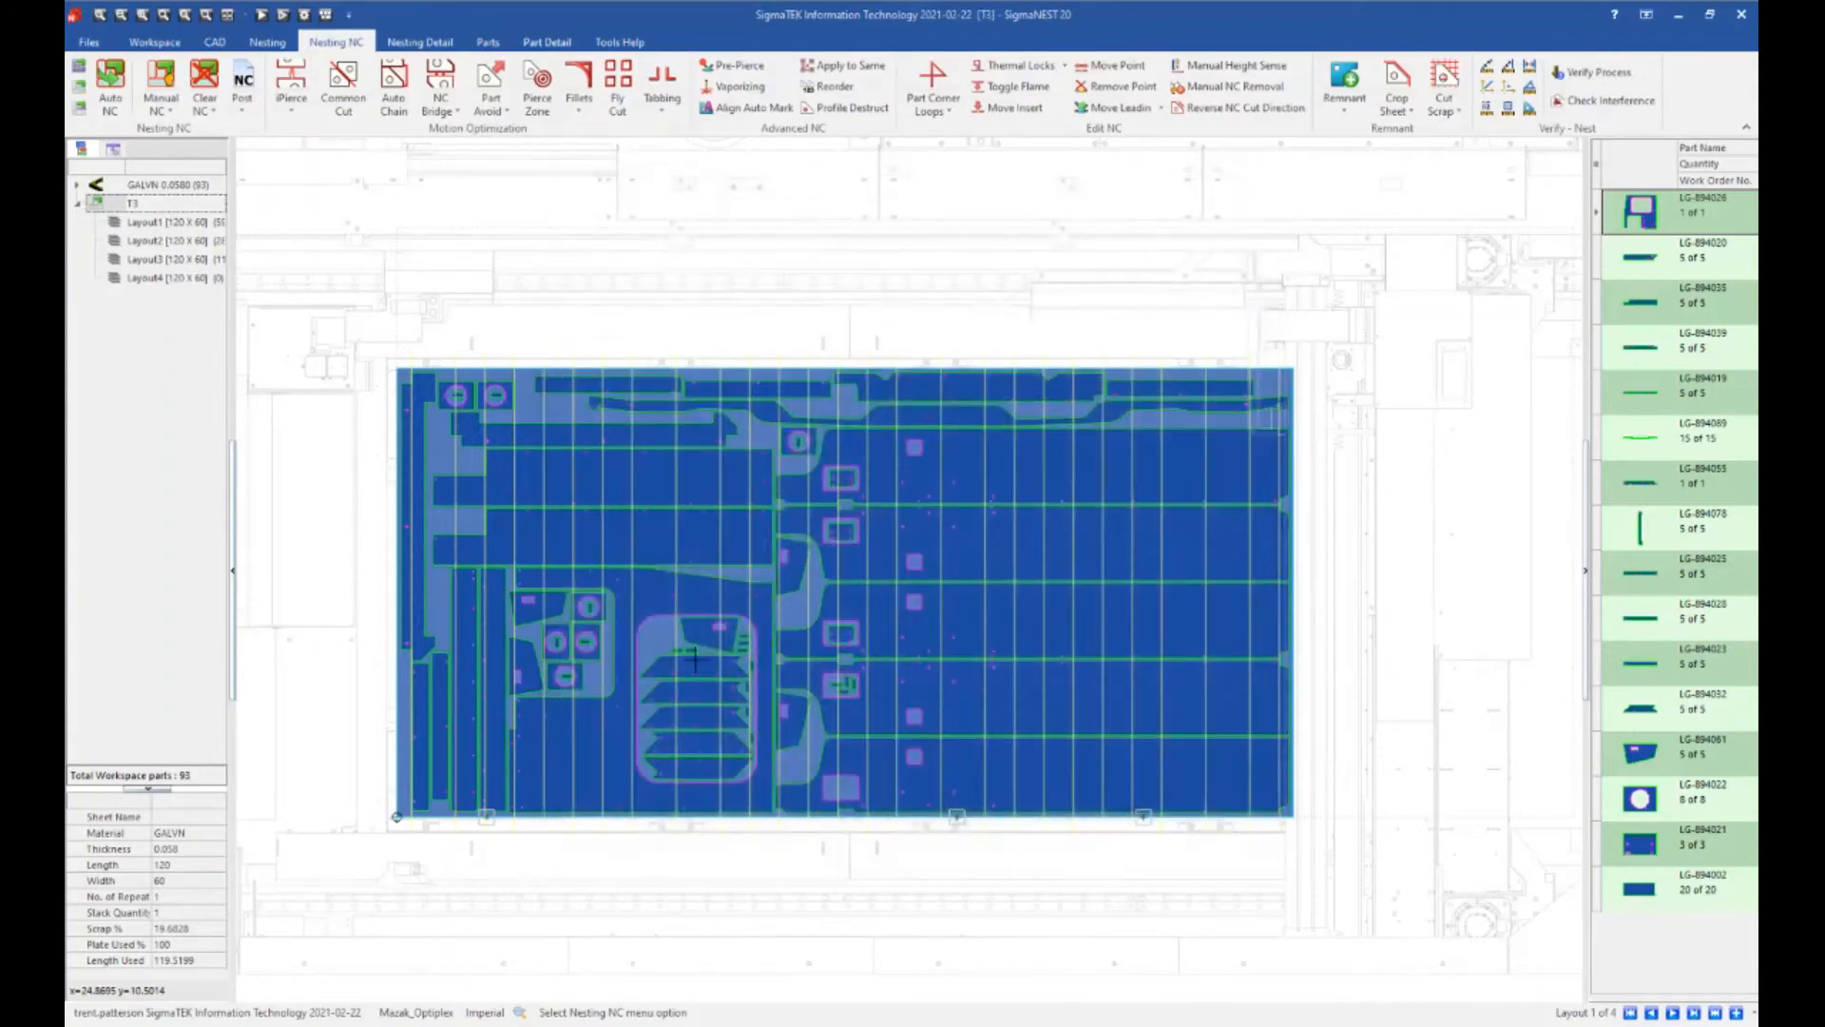
# - Examine the recessed tab geometry on the small square parts with round cutouts
pyautogui.scroll(1, 582, 622)
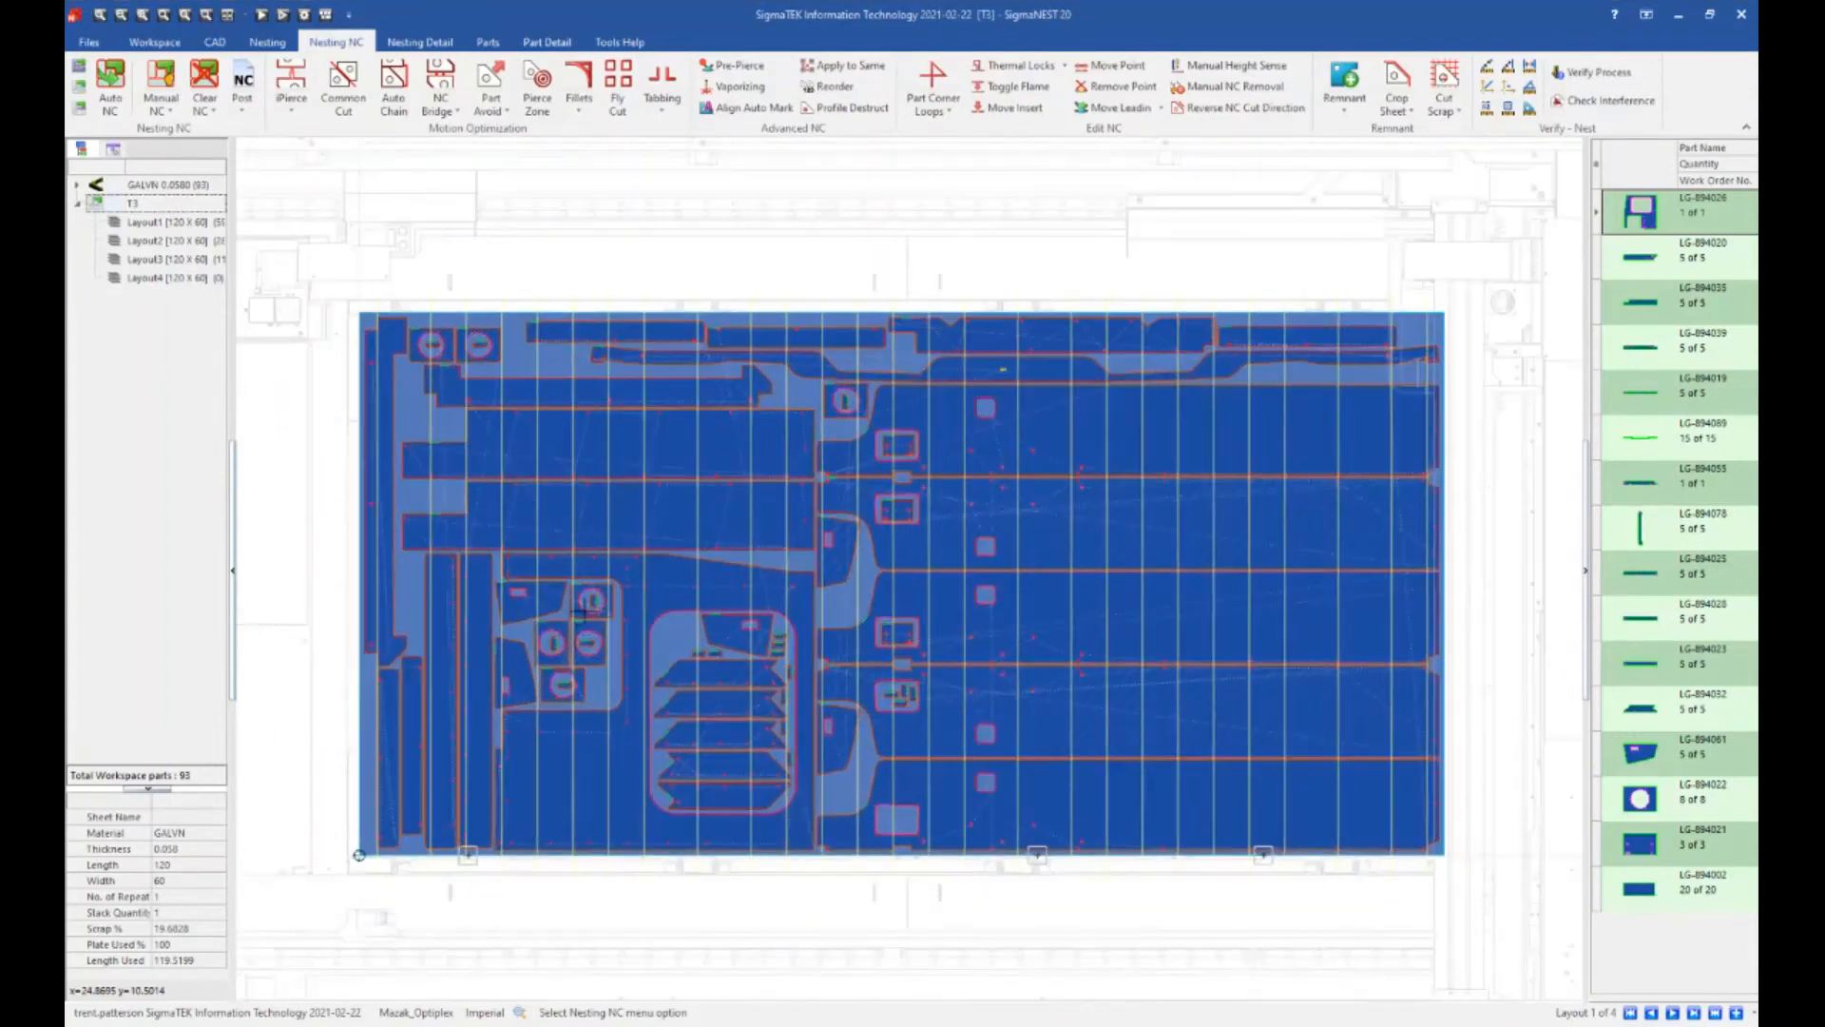
pyautogui.scroll(1, 583, 614)
pyautogui.scroll(1, 578, 616)
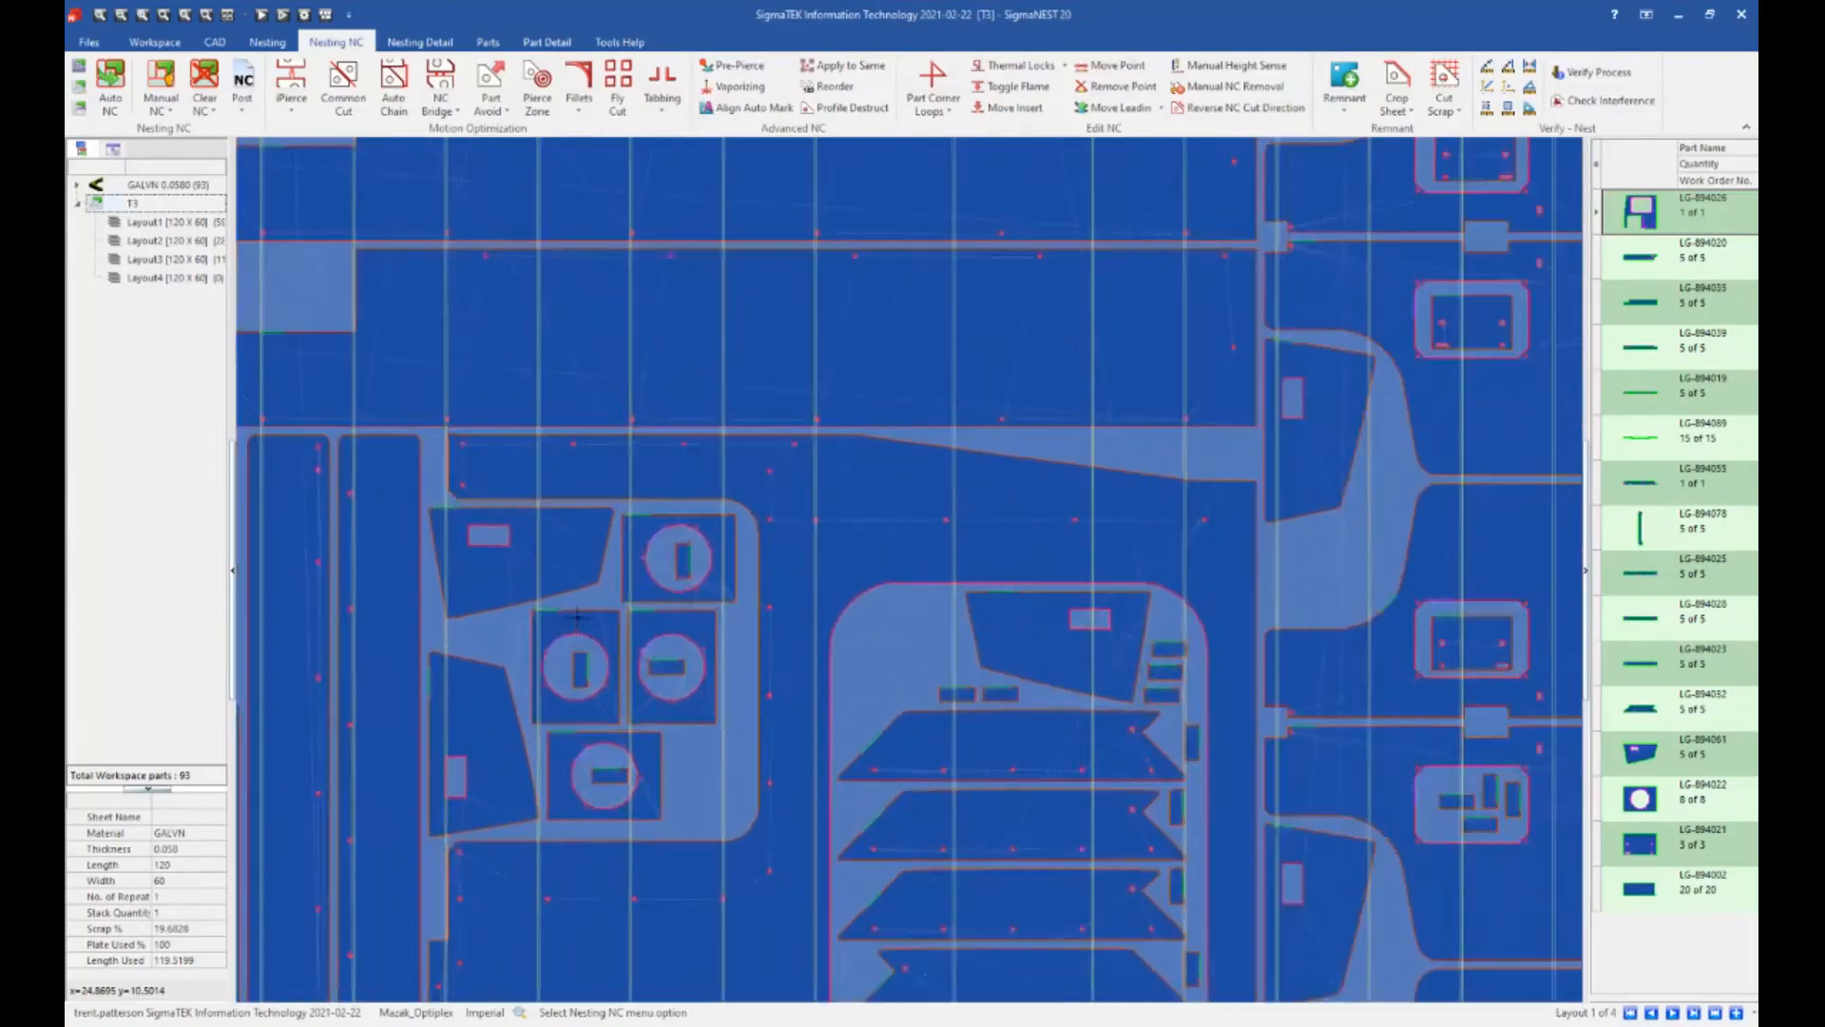
pyautogui.scroll(6, 577, 616)
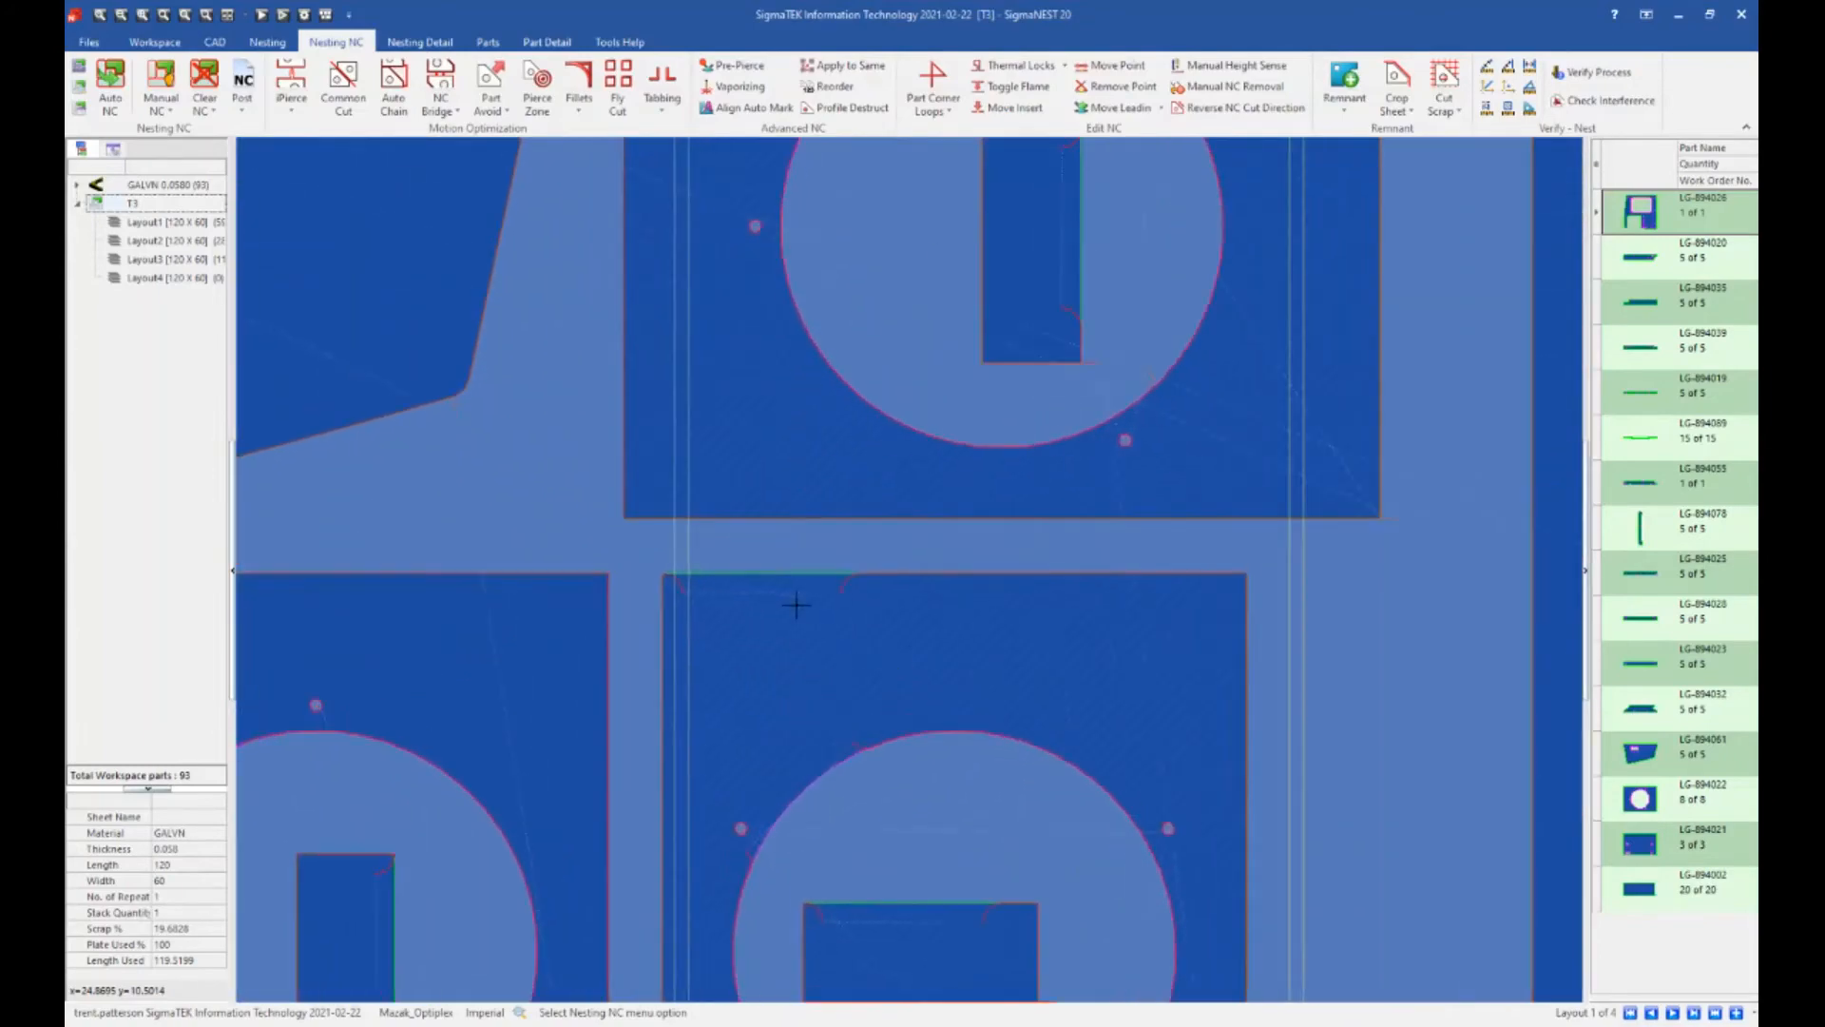
pyautogui.scroll(2, 795, 603)
pyautogui.scroll(2, 789, 603)
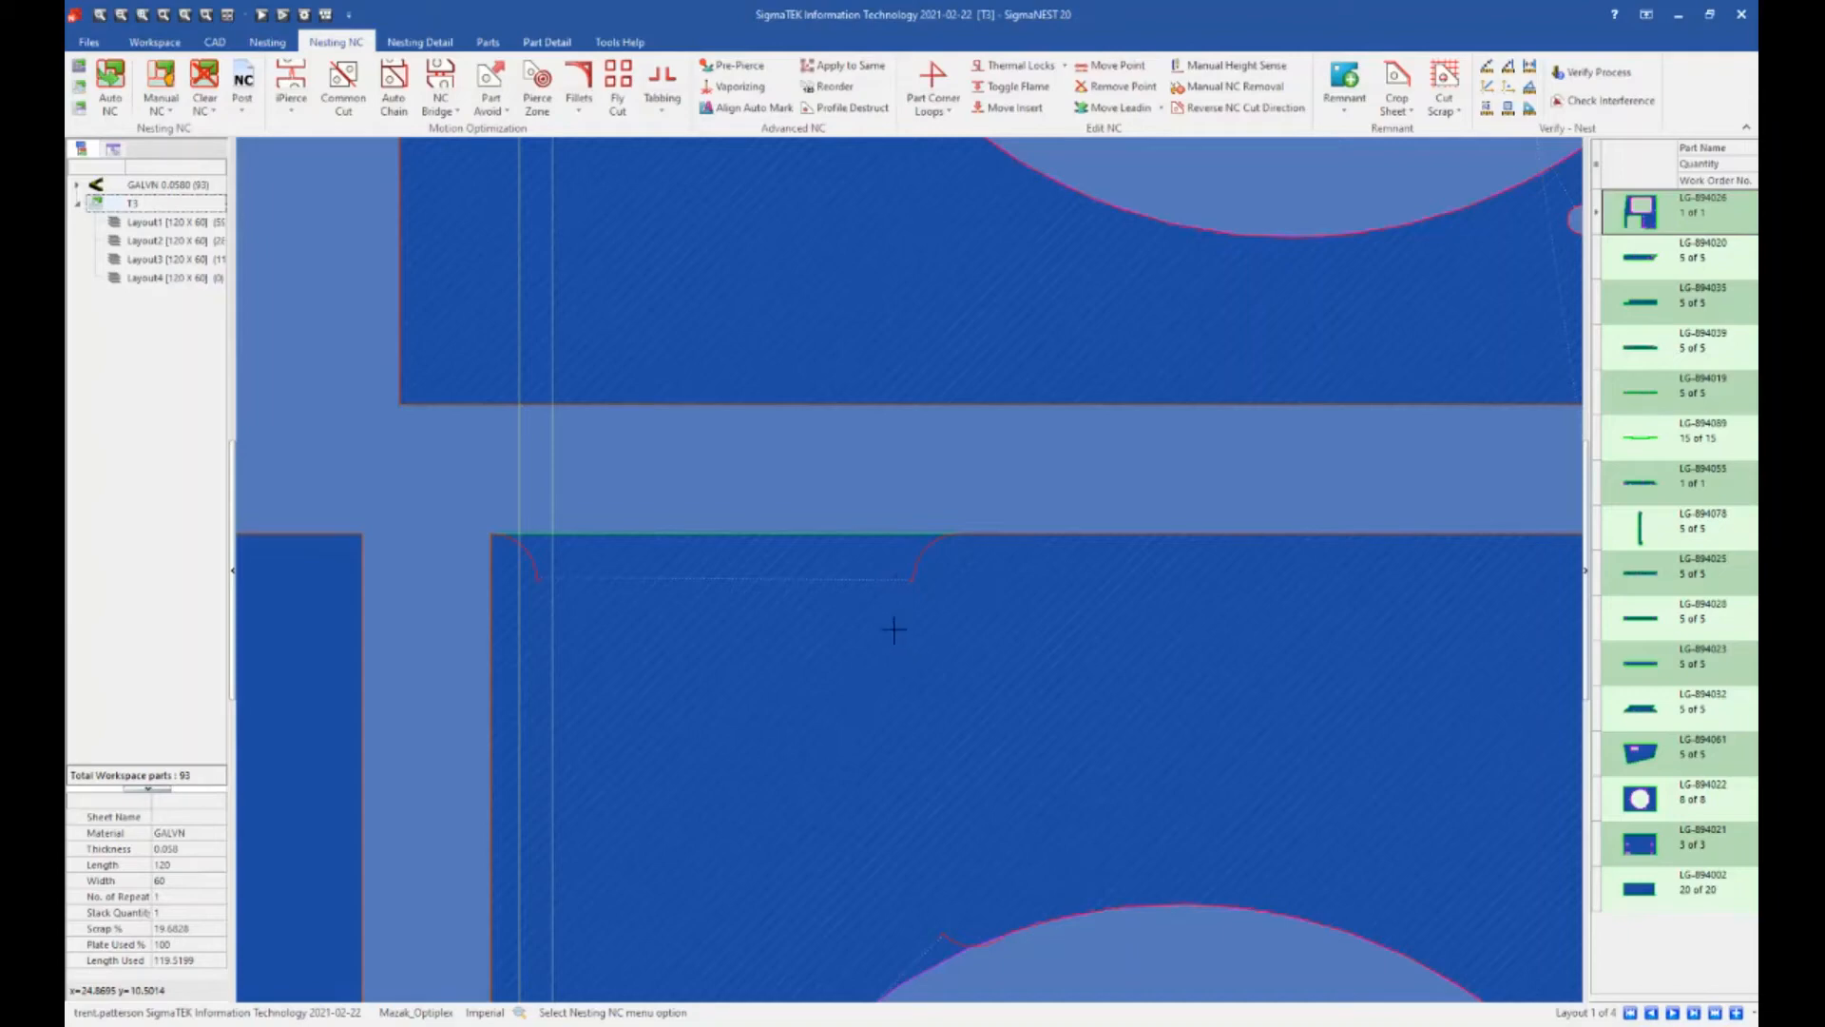
pyautogui.scroll(-1, 891, 631)
pyautogui.scroll(-2, 879, 609)
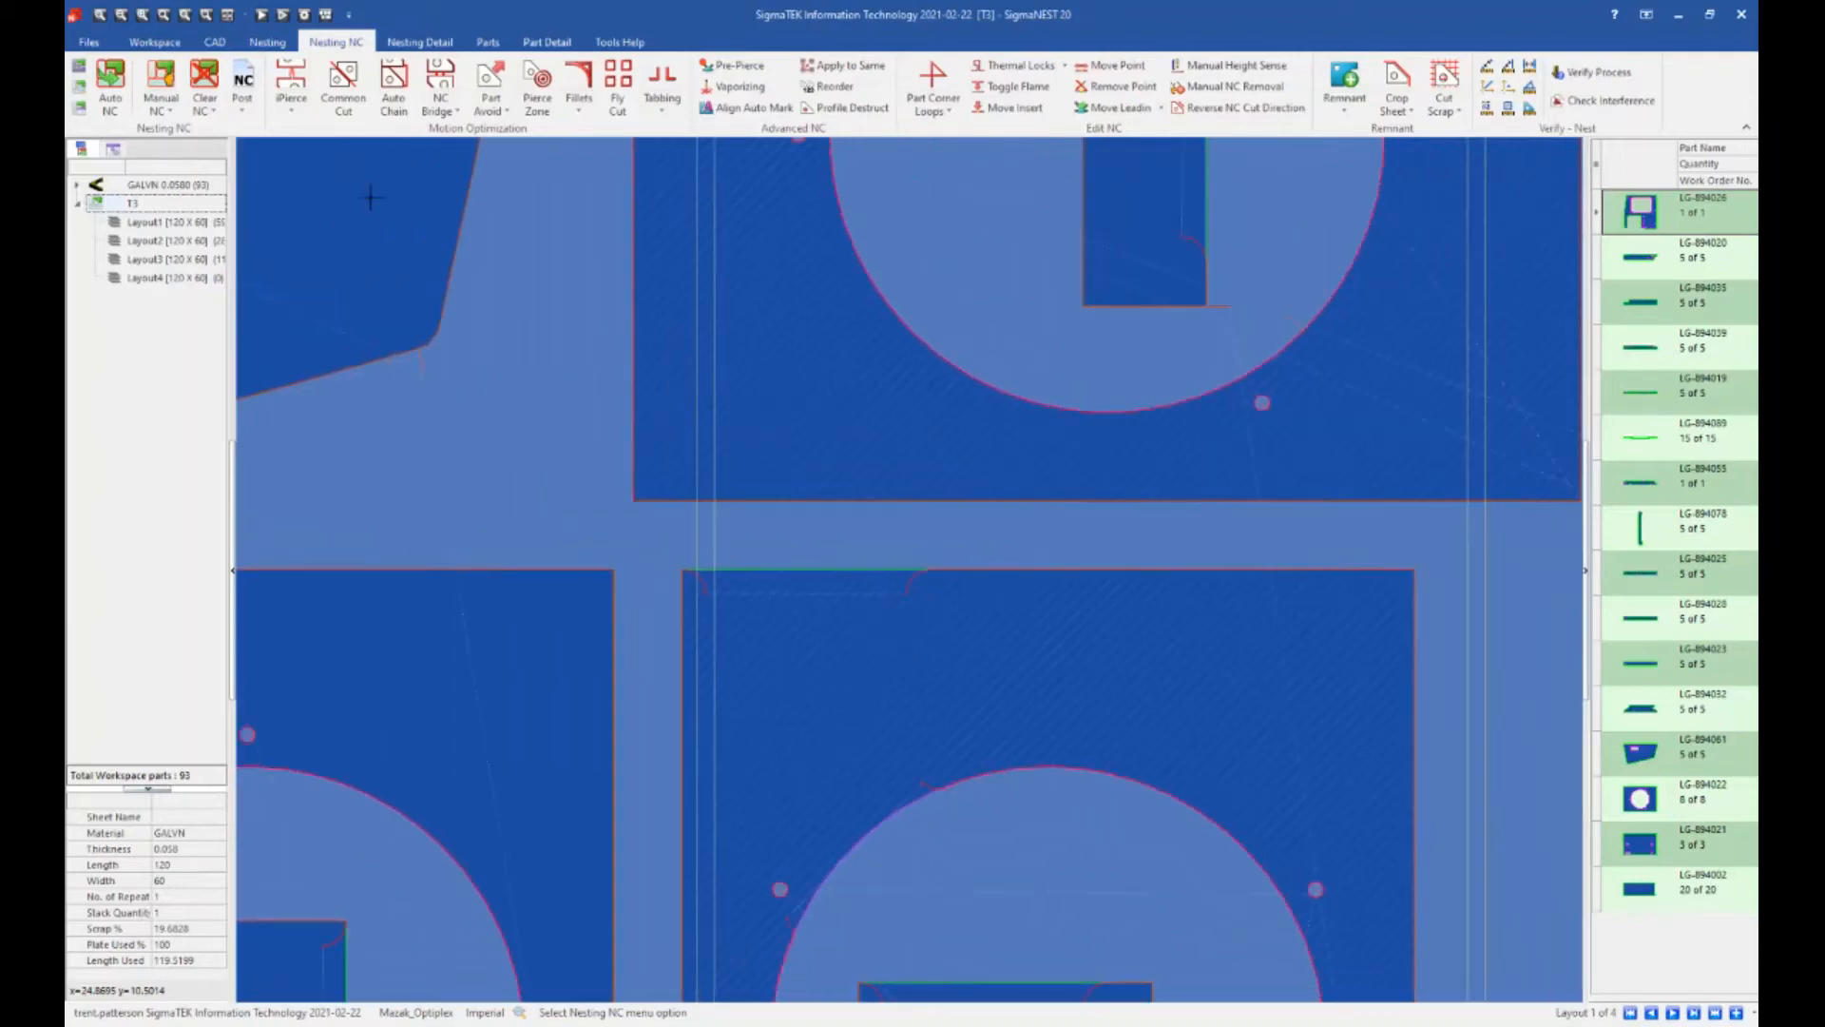
# - Clear the NC from the nest and set the Auto NC tab placement method to Leadout Tab
pyautogui.click(205, 76)
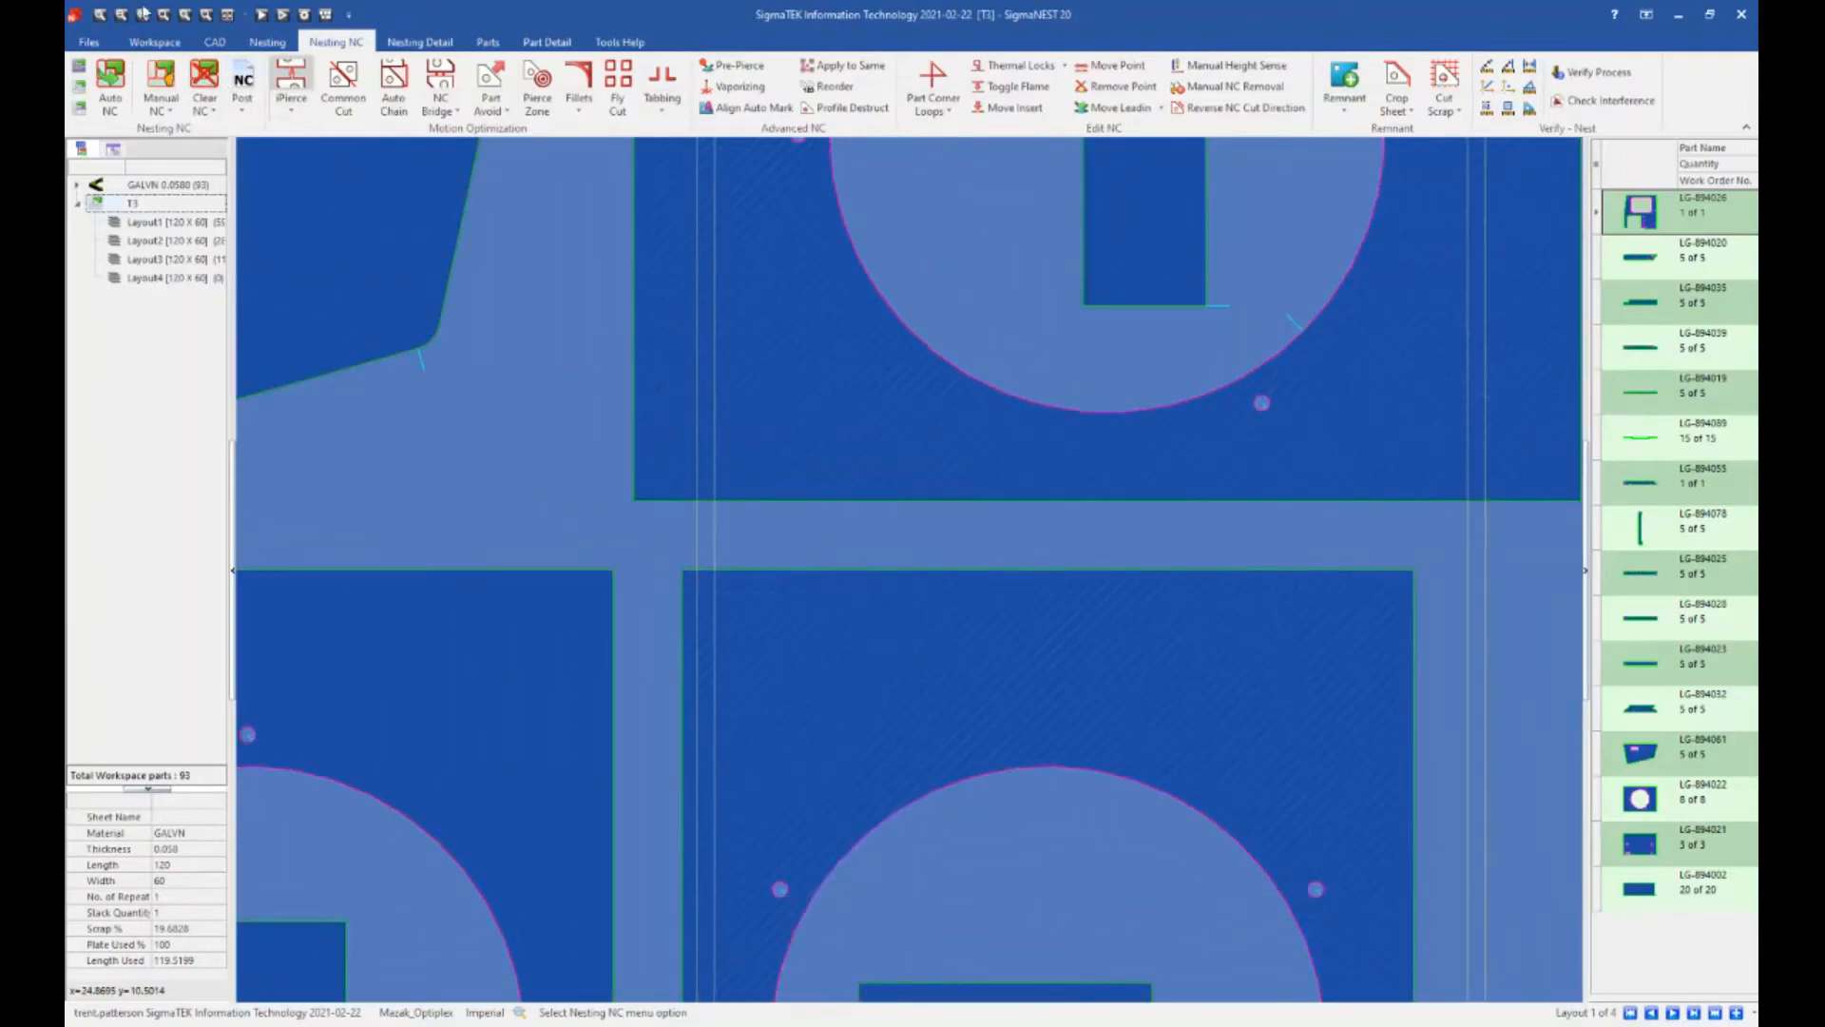
pyautogui.click(124, 65)
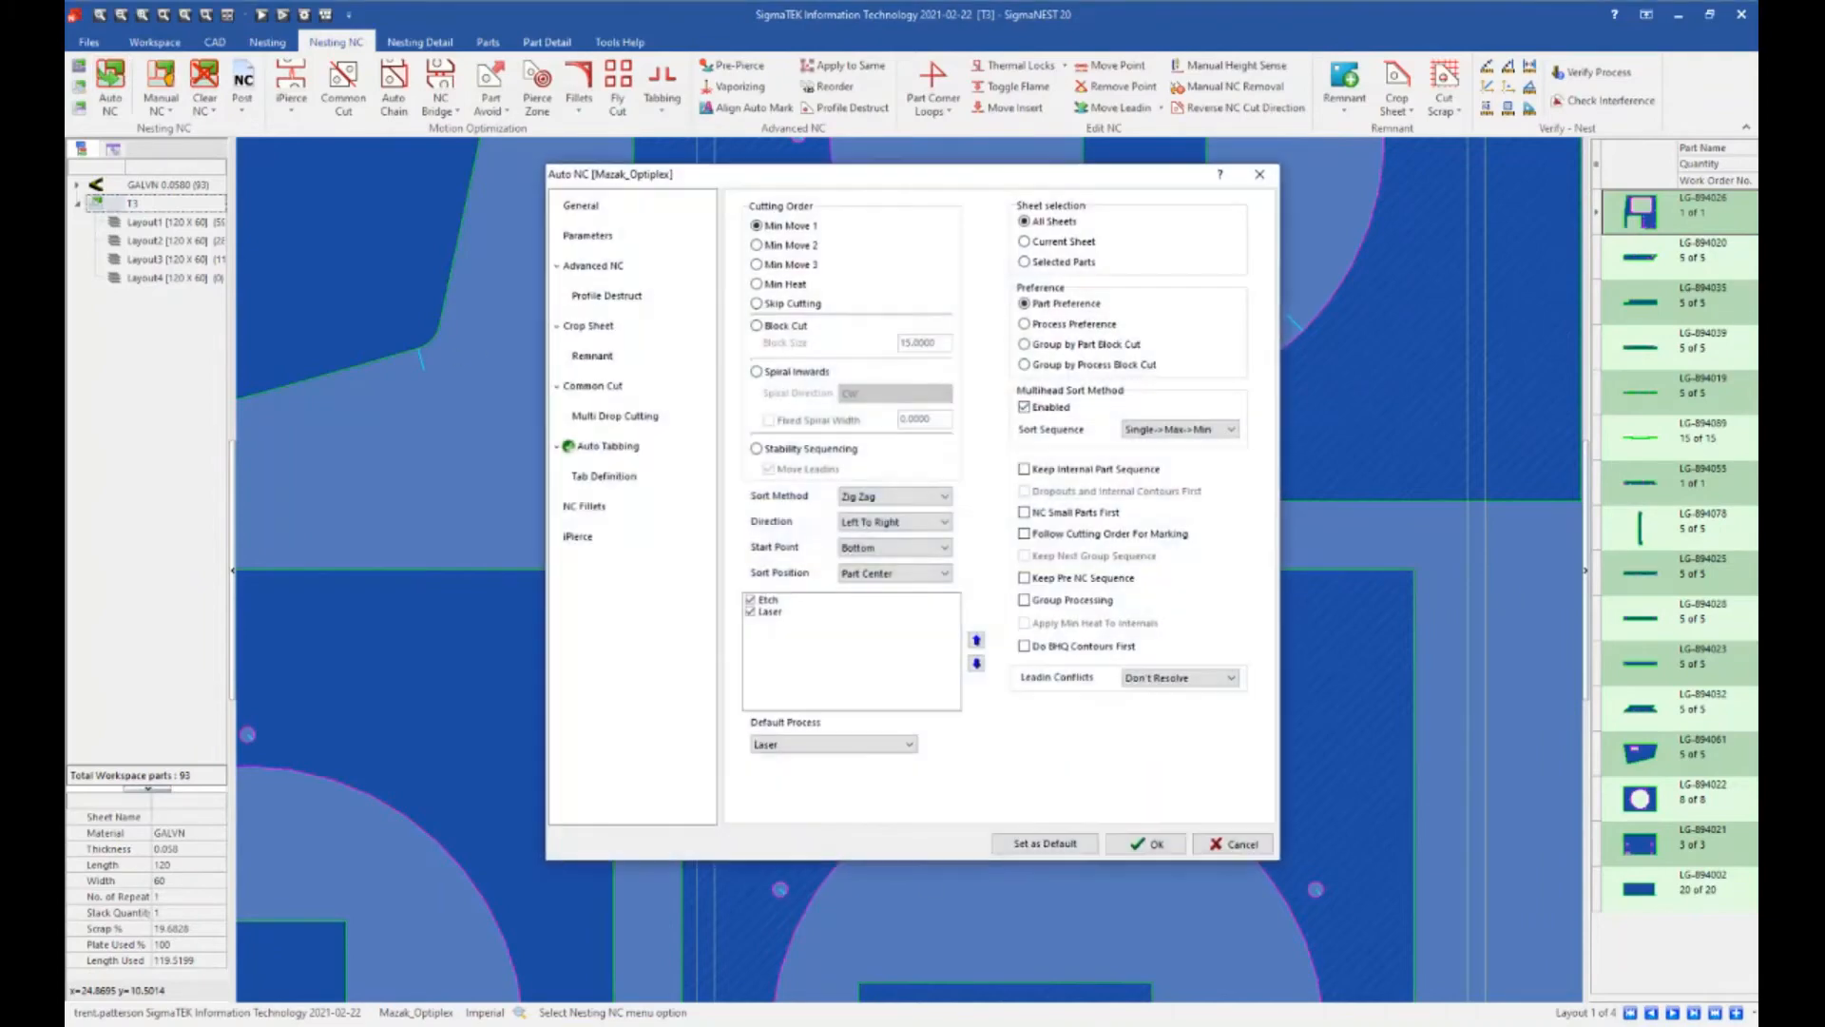
pyautogui.click(607, 458)
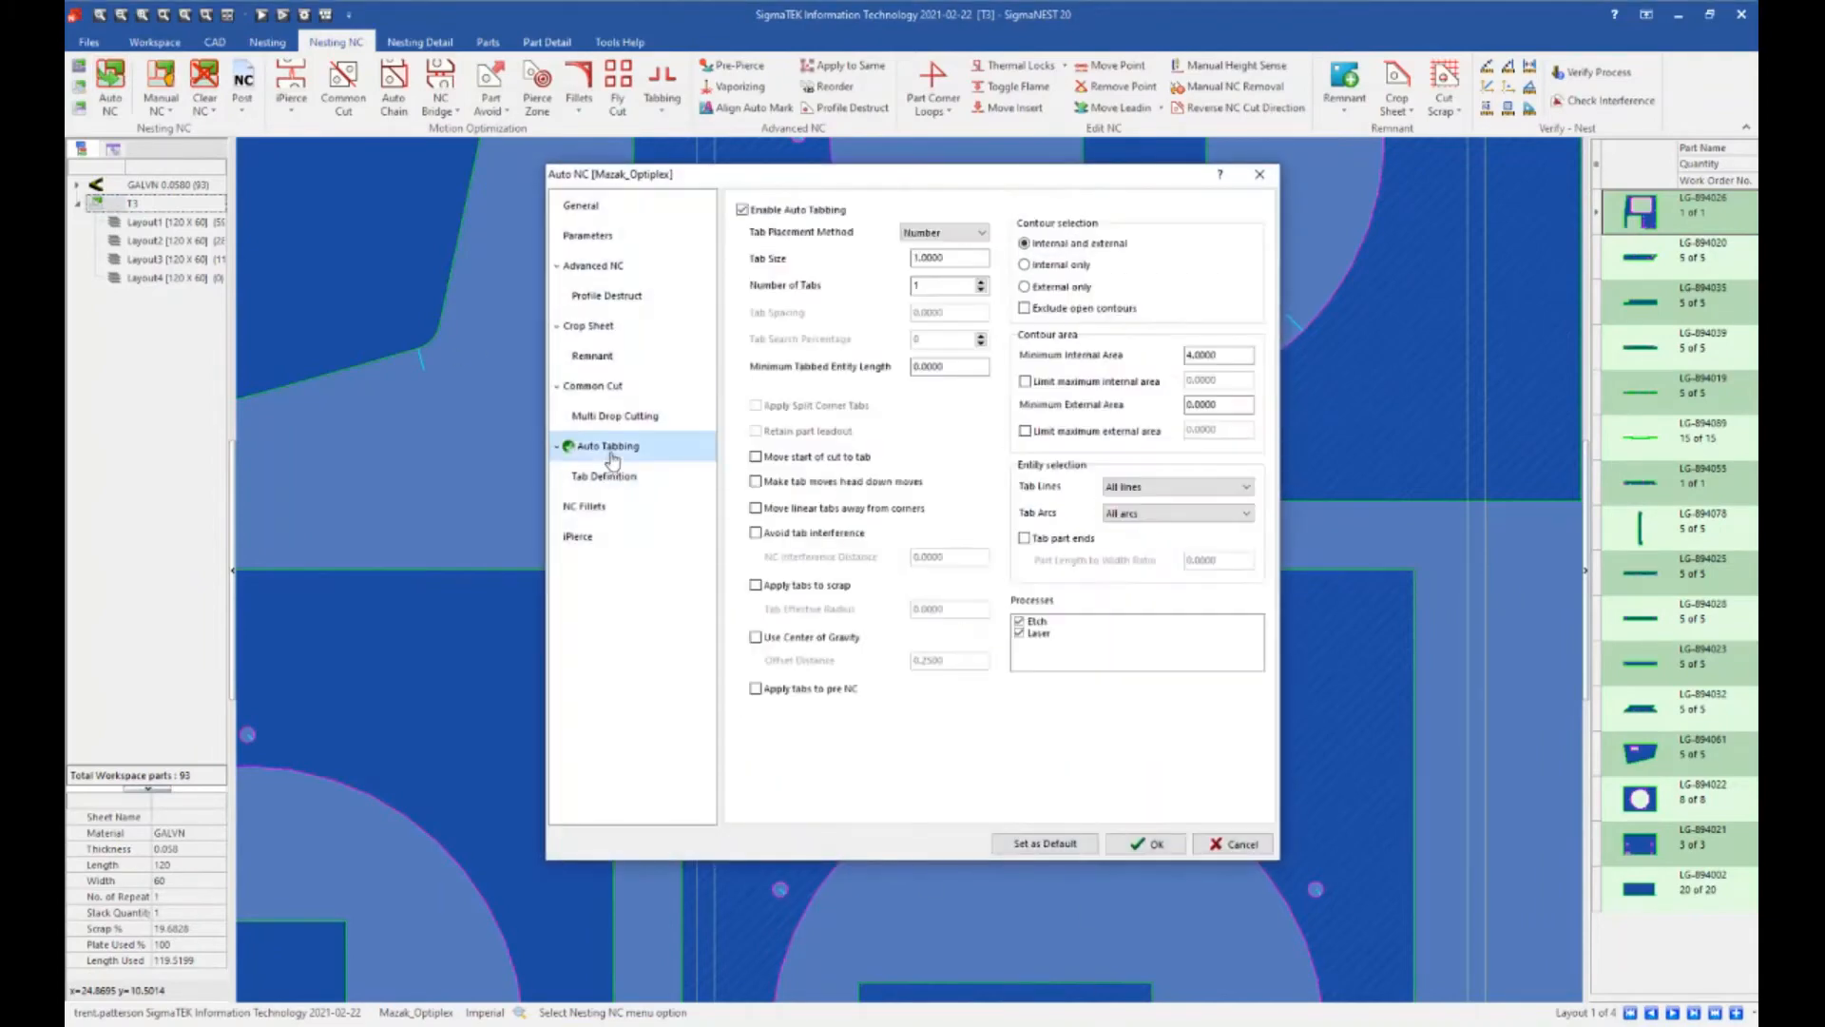
pyautogui.click(937, 233)
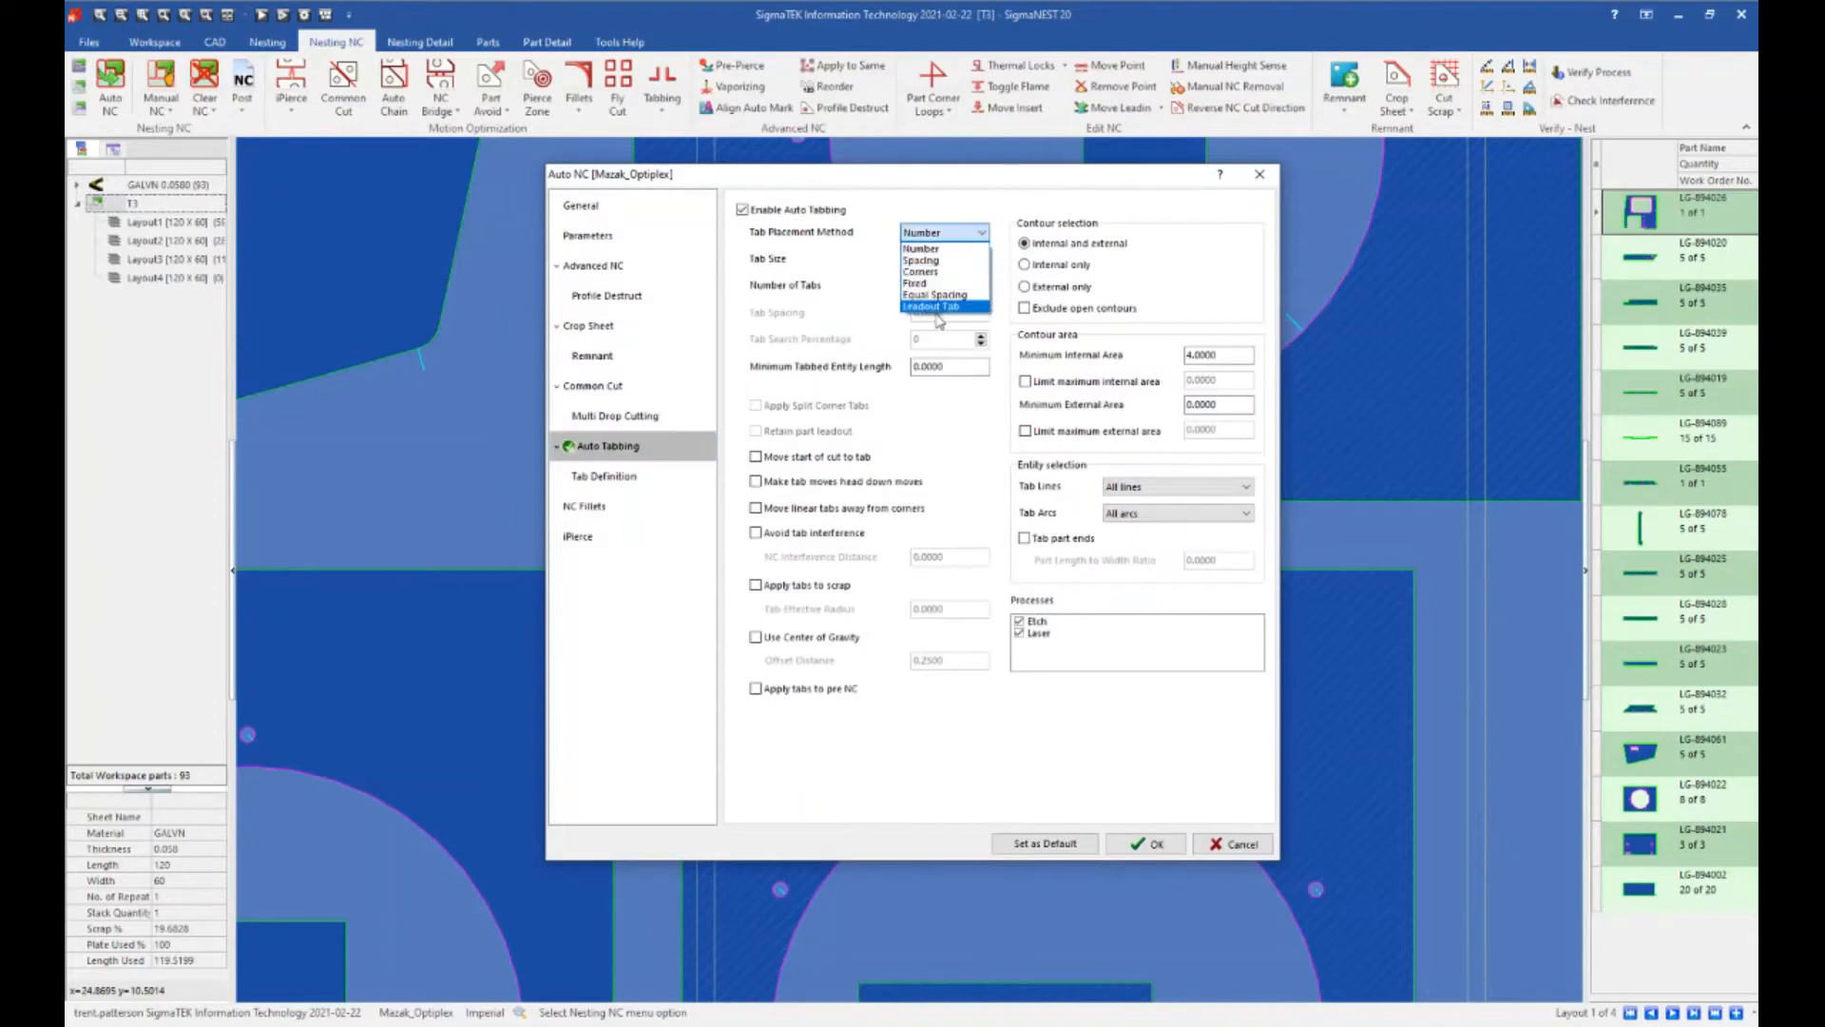
pyautogui.click(932, 306)
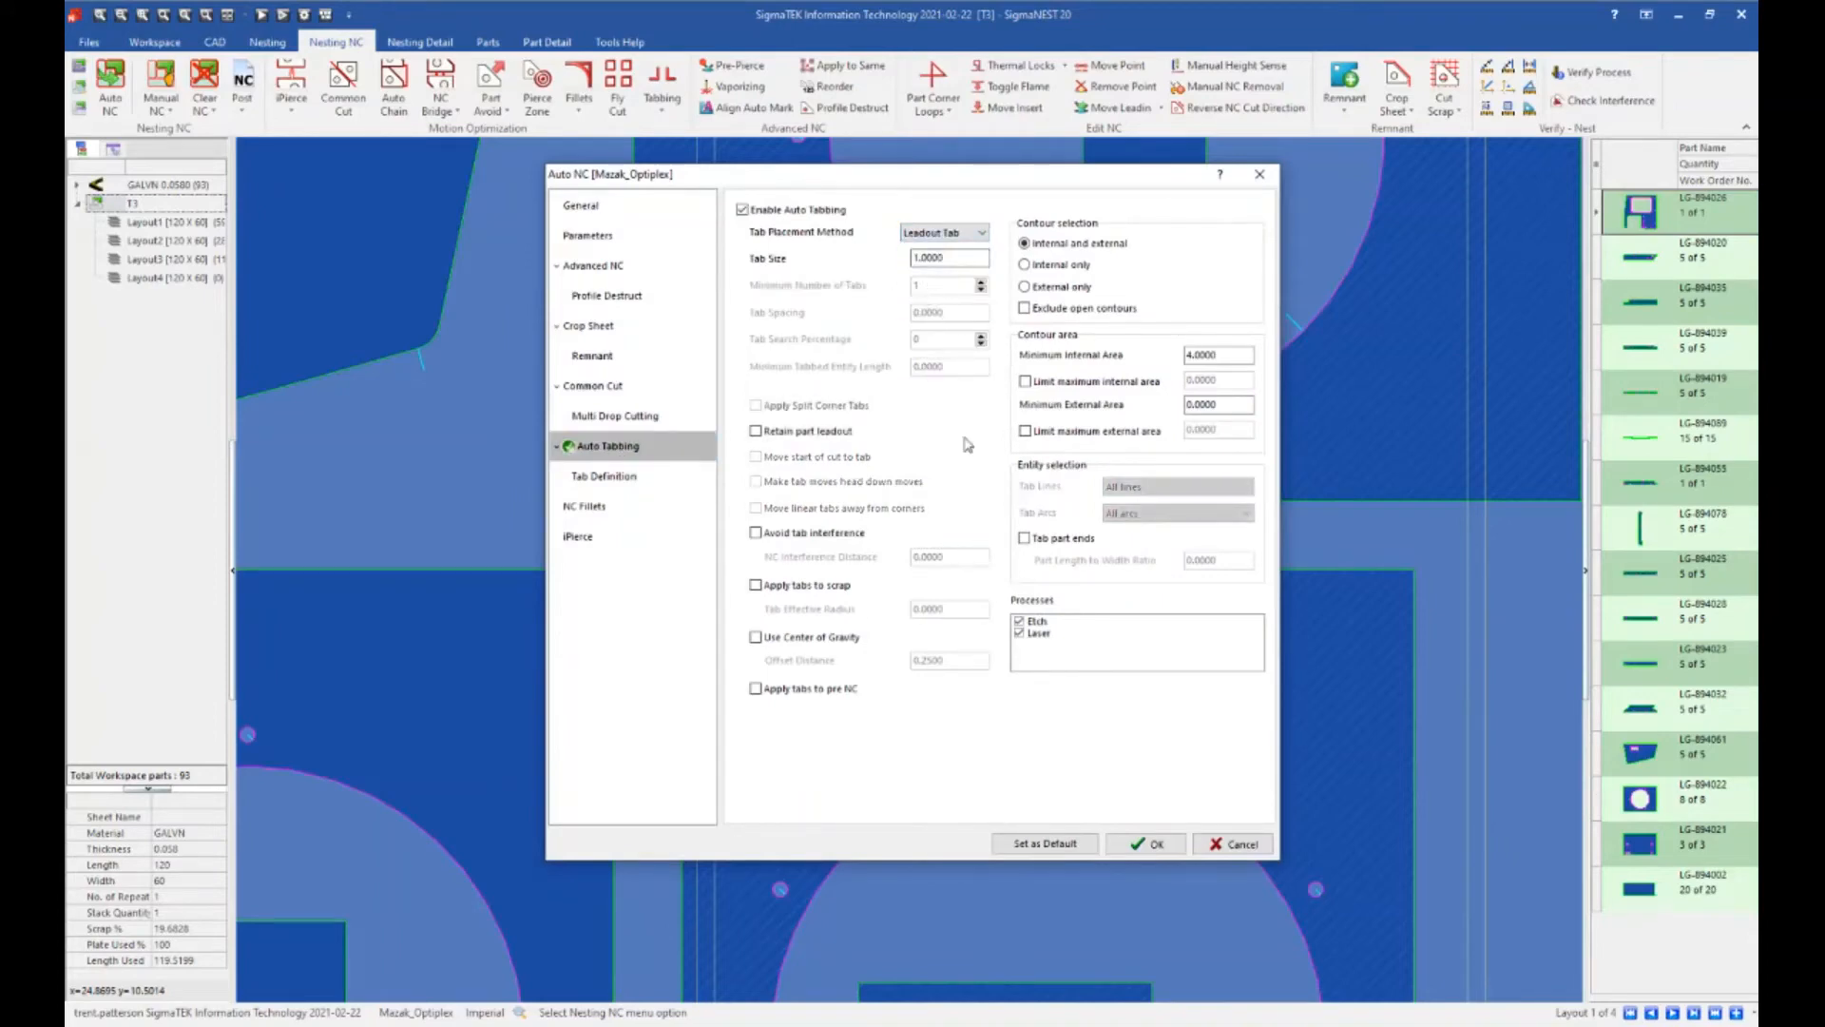
# - Run Auto NC with the Leadout Tab placement and a tab size of 1, and inspect the tabs on the nested parts
pyautogui.click(1141, 843)
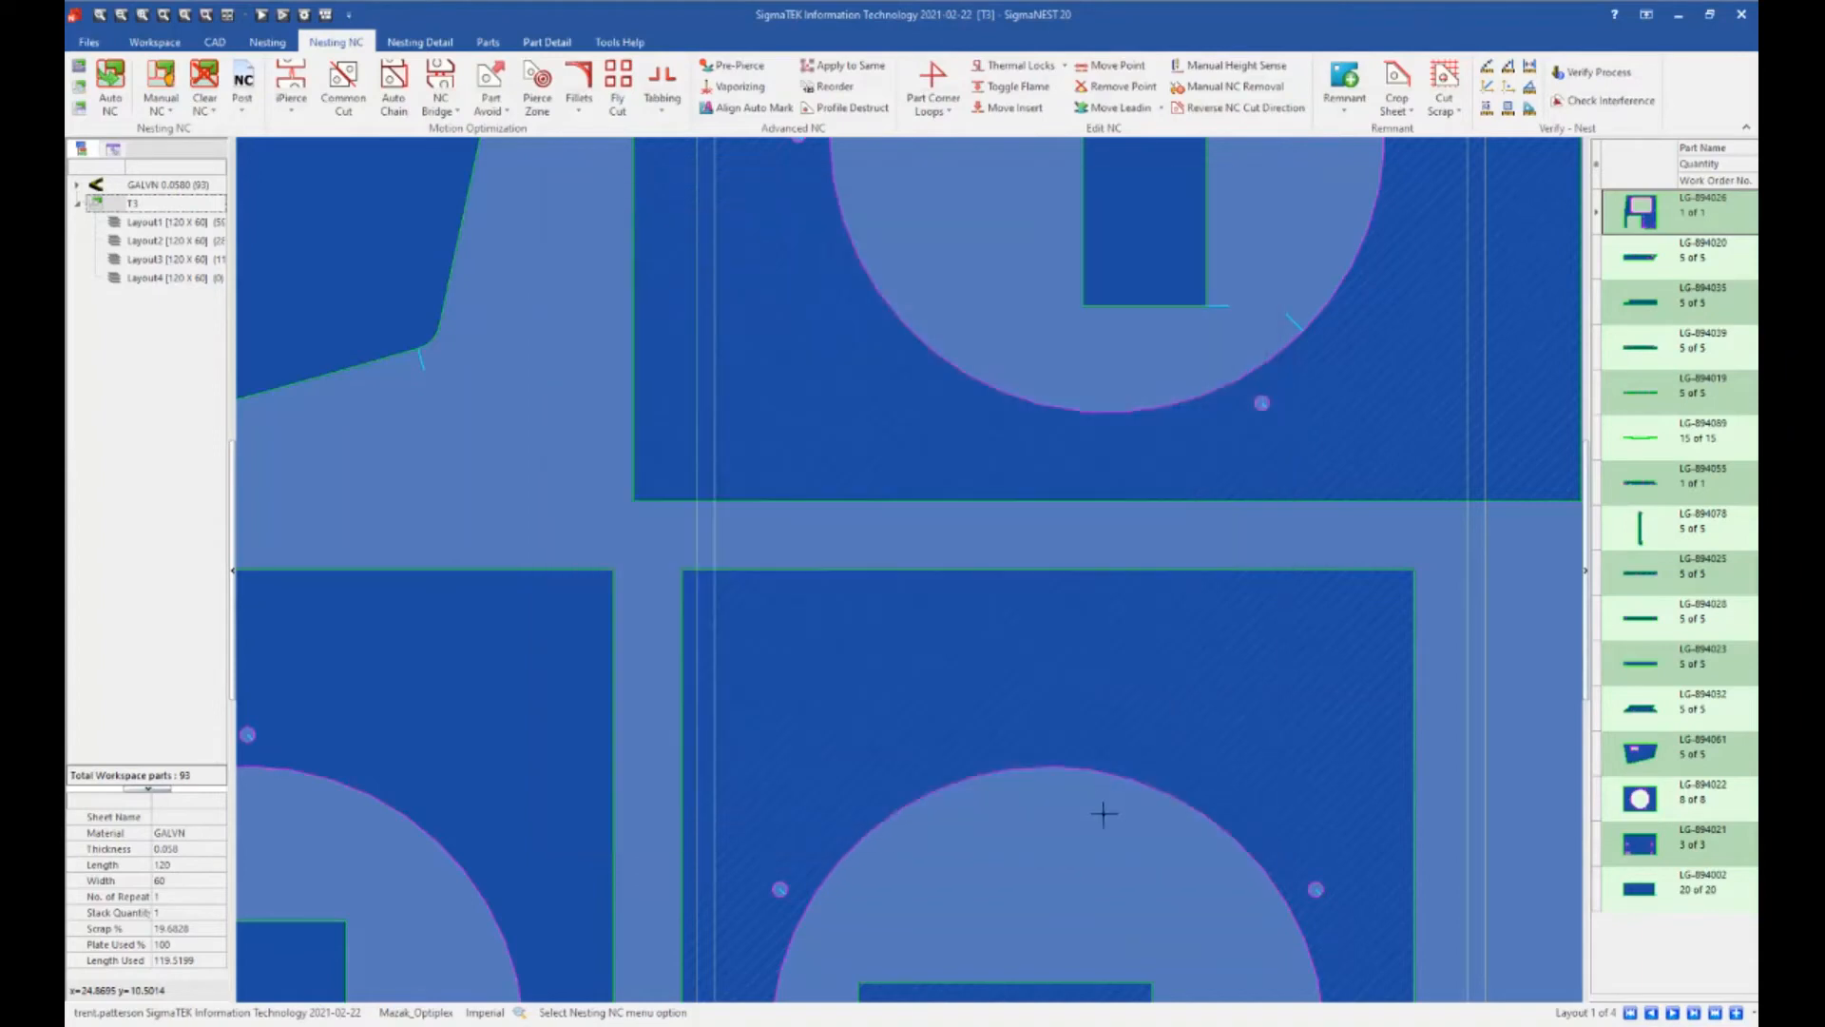
pyautogui.scroll(-2, 1103, 534)
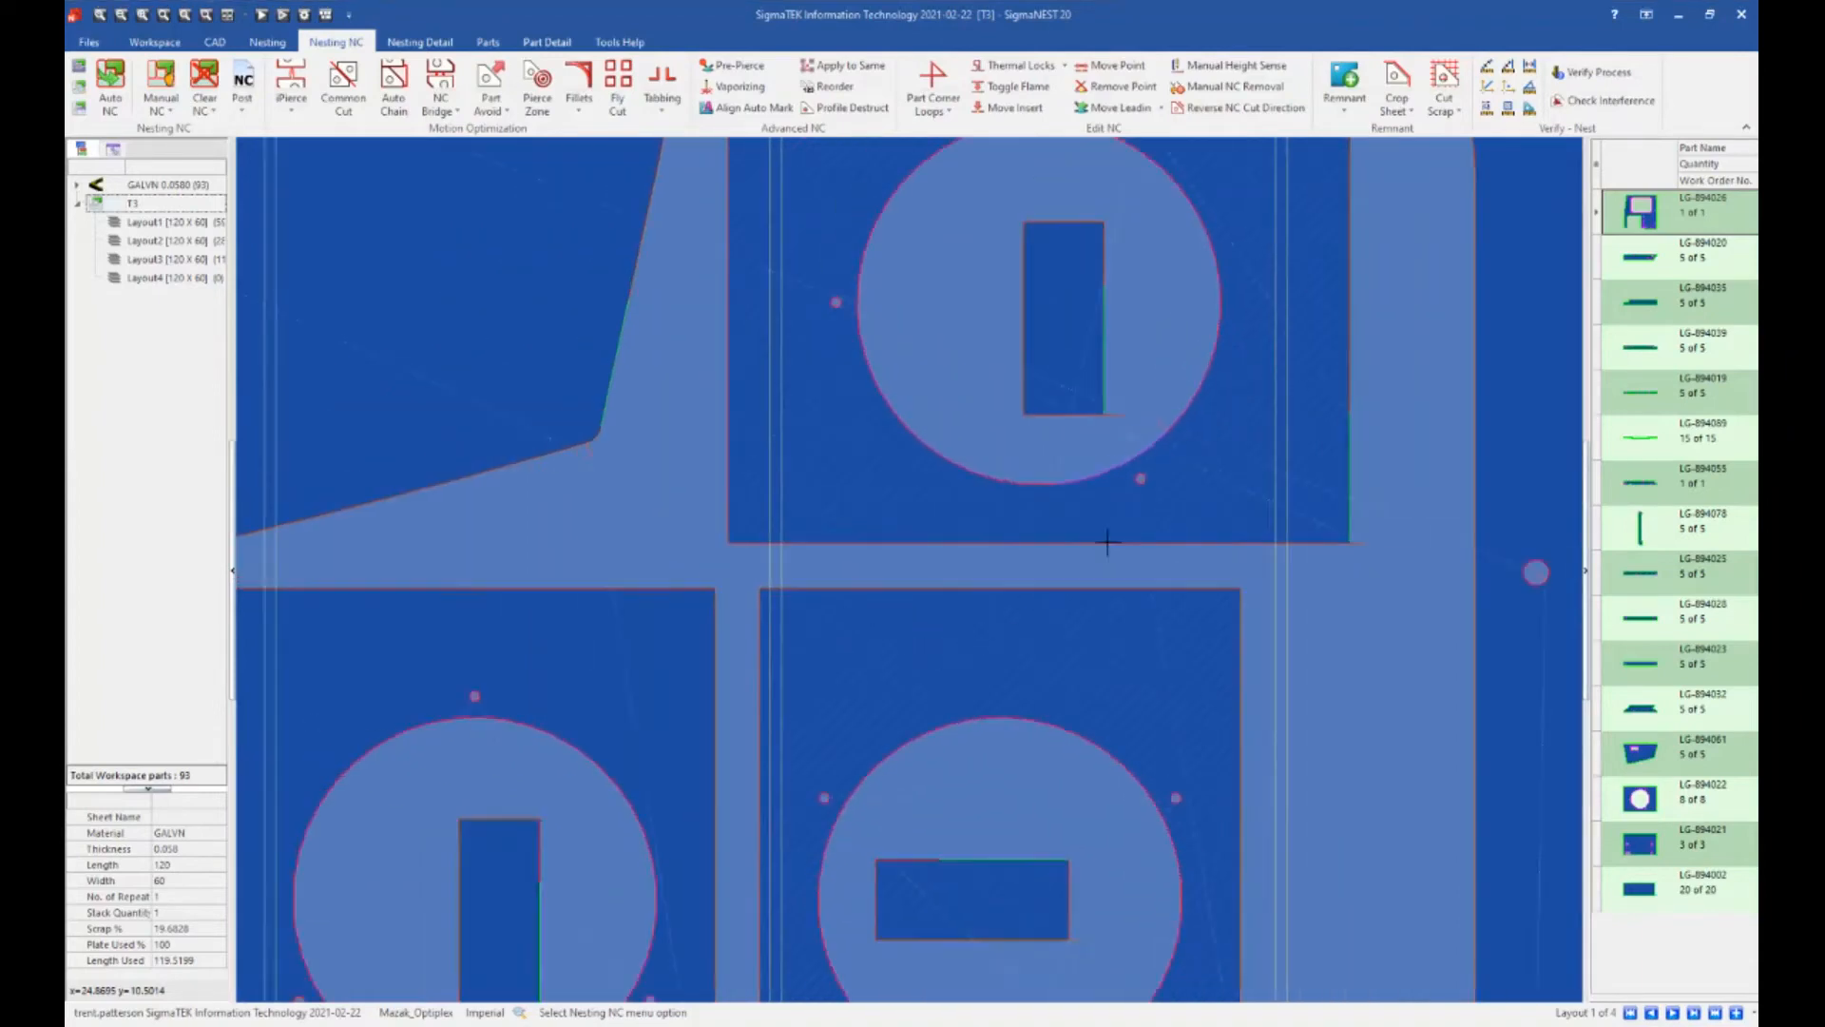
pyautogui.scroll(2, 1108, 399)
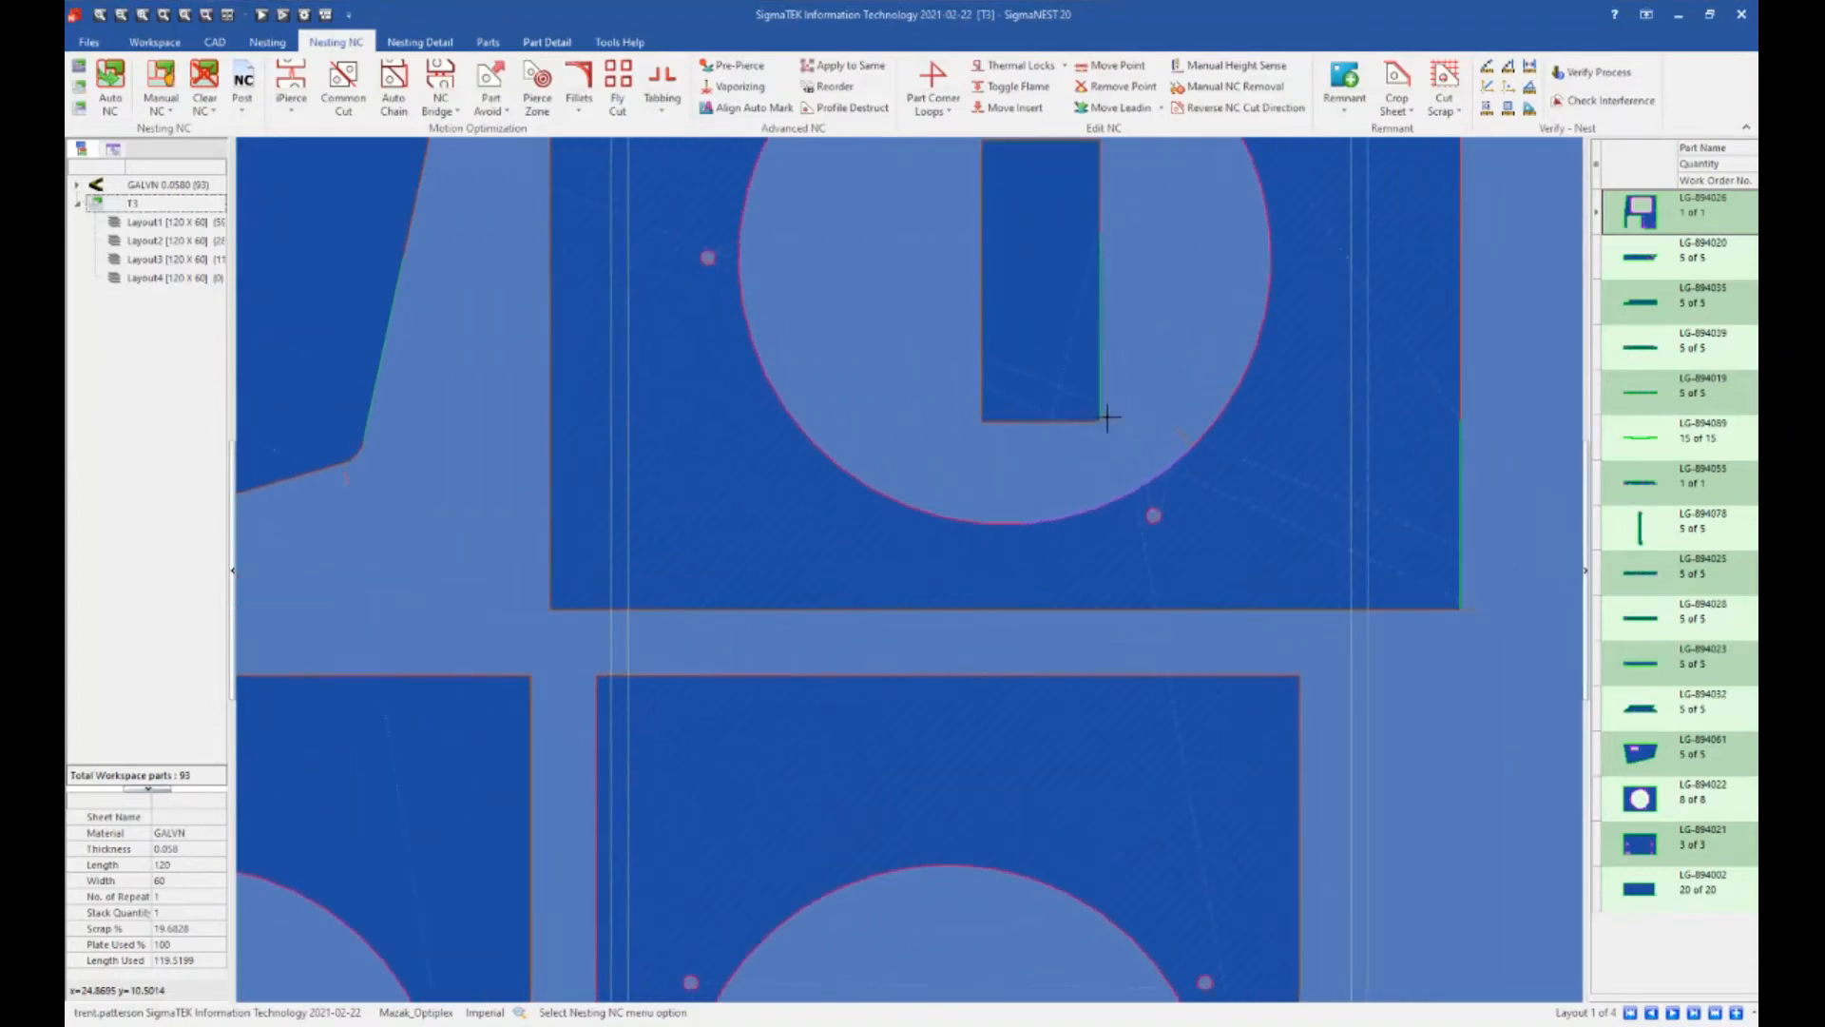
pyautogui.scroll(-2, 1100, 419)
pyautogui.scroll(-3, 1112, 741)
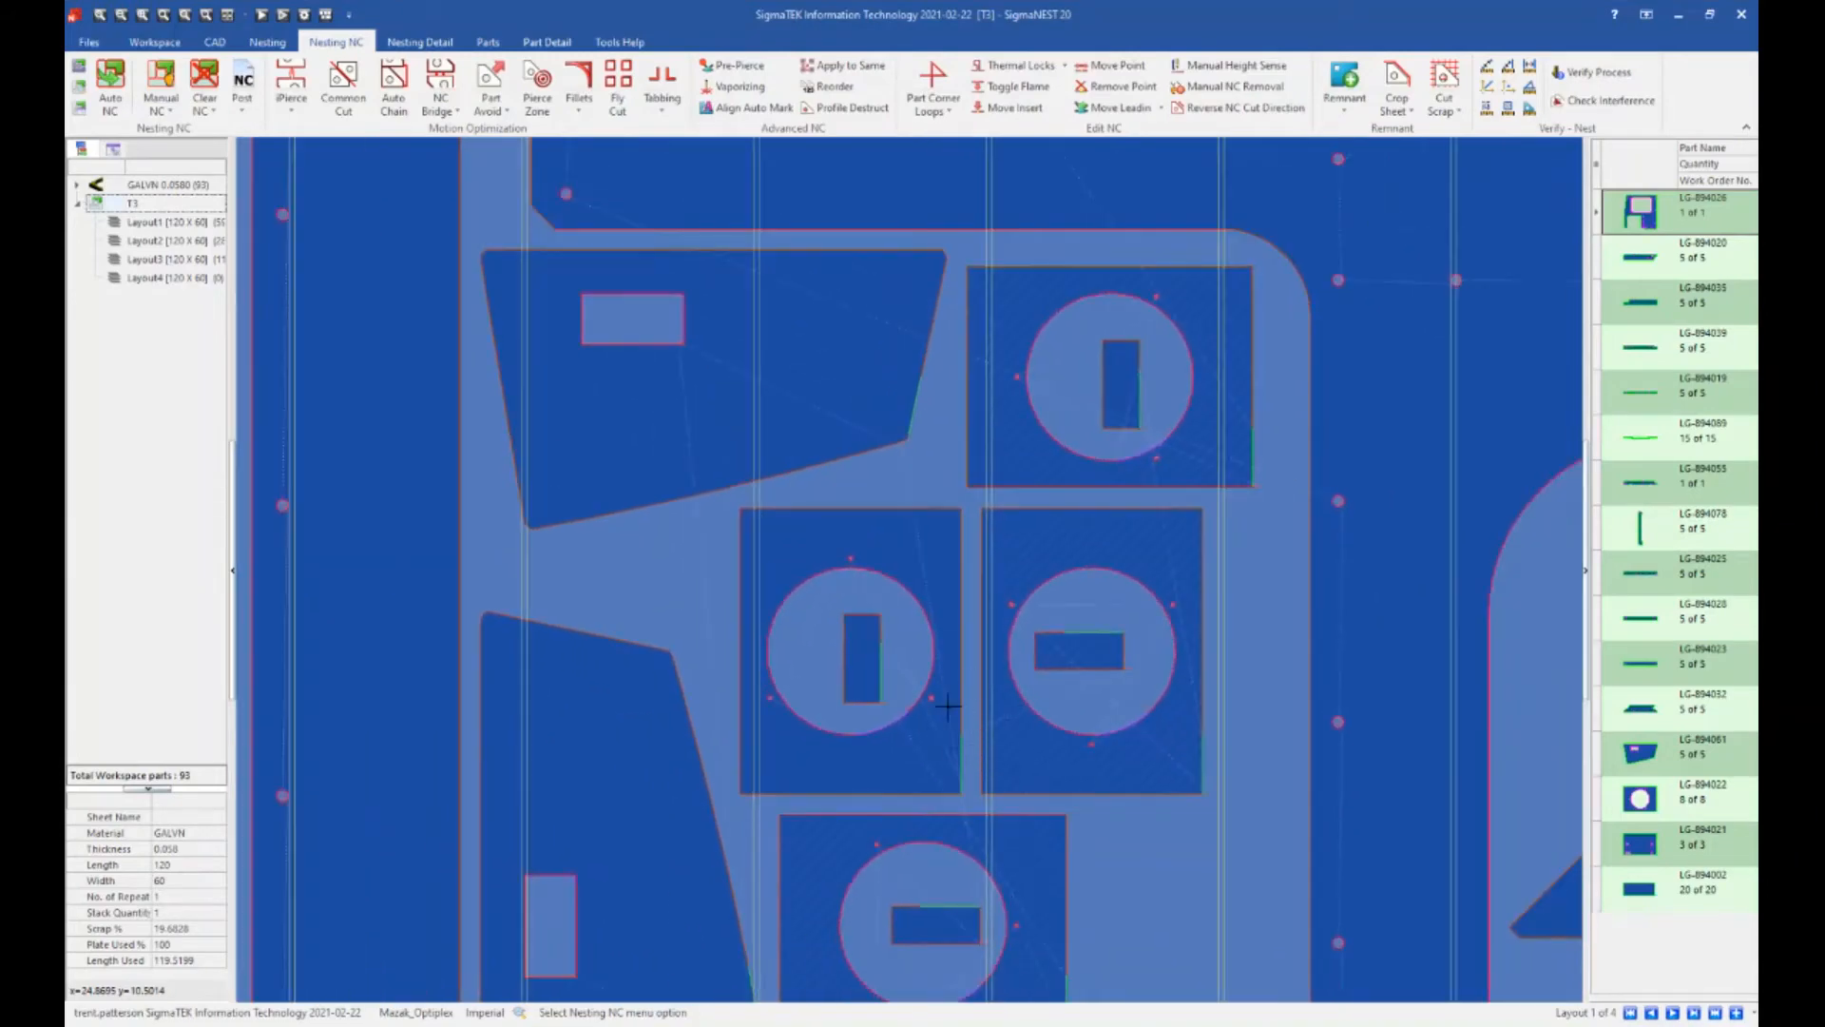
pyautogui.scroll(-6, 960, 727)
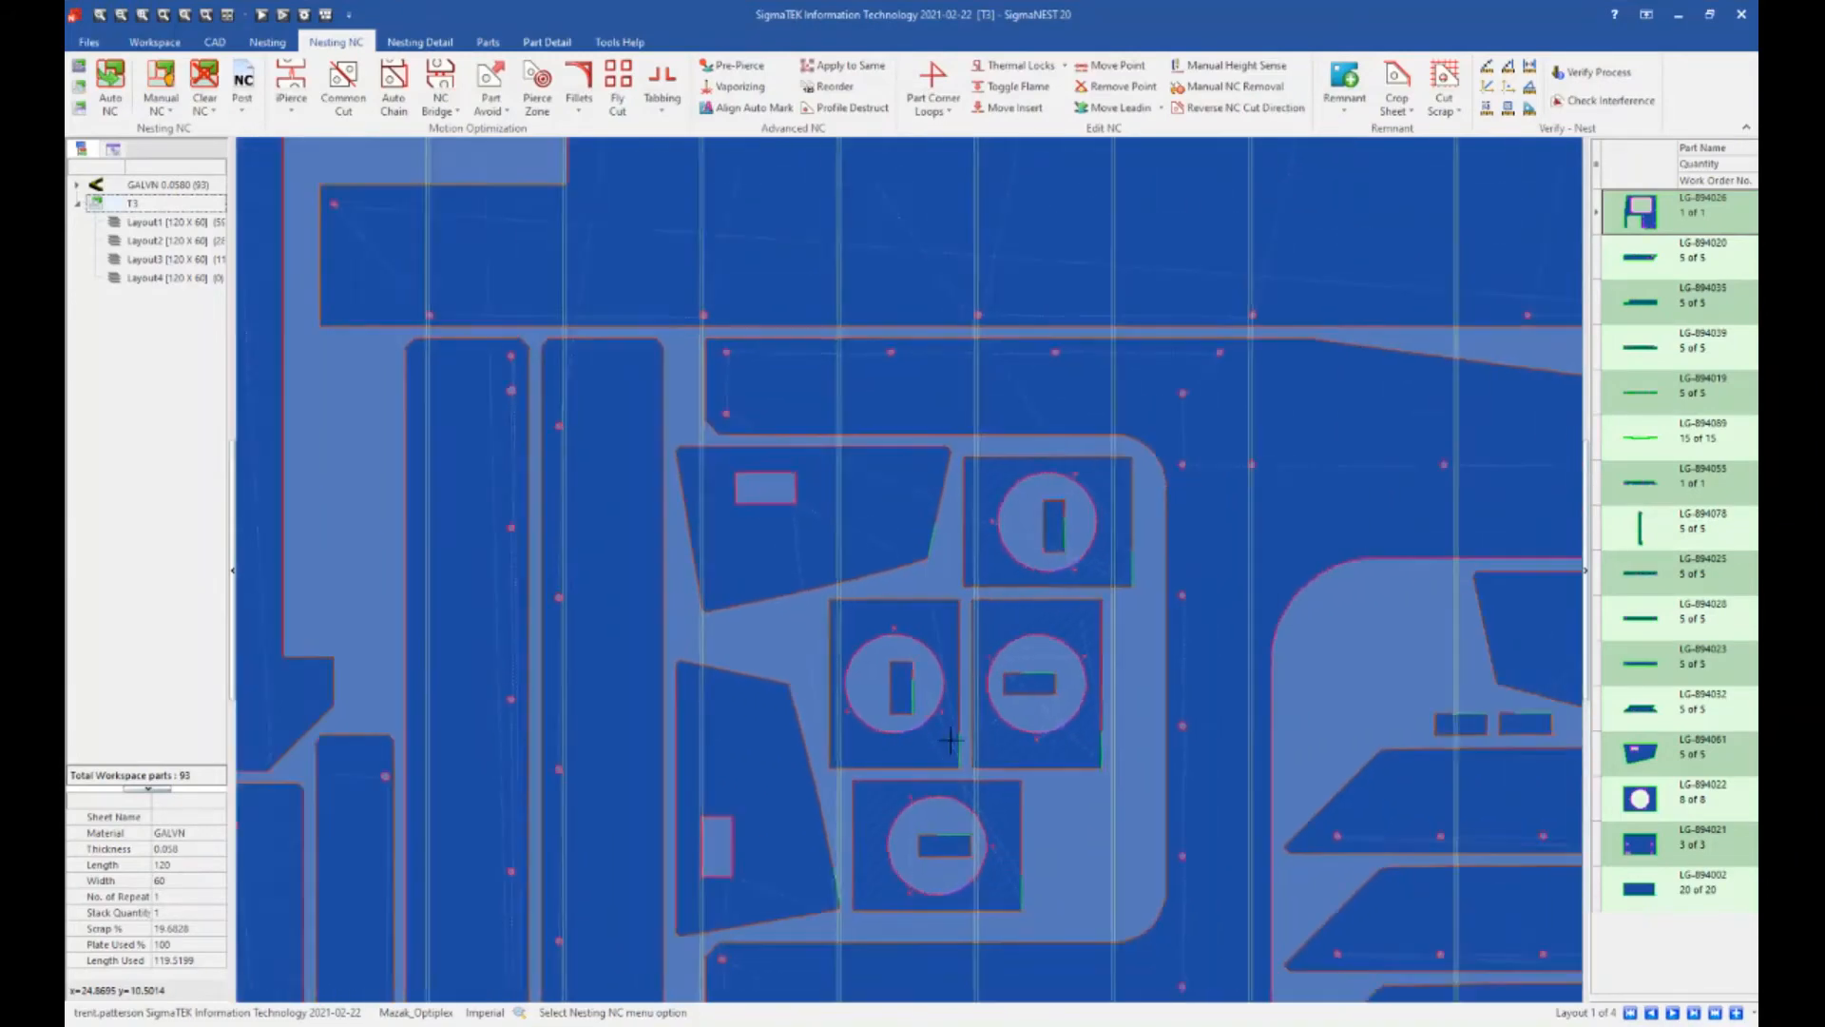
pyautogui.scroll(-4, 1160, 641)
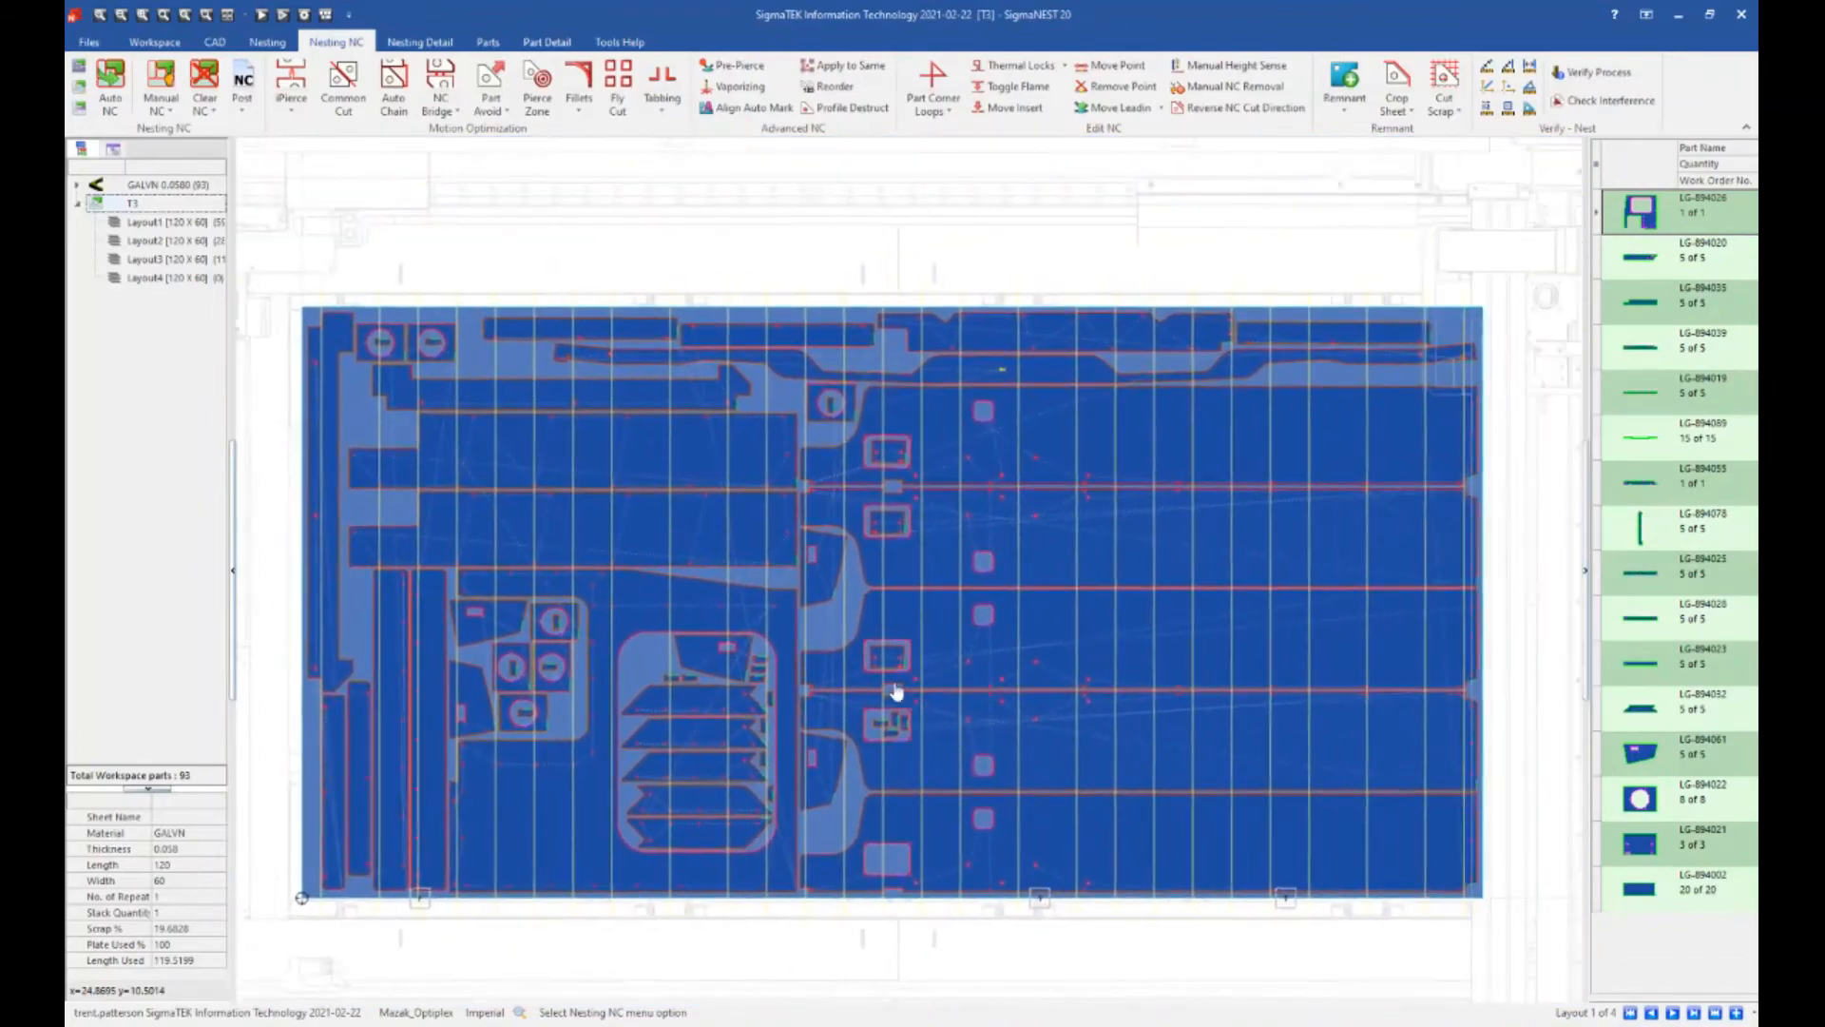
pyautogui.moveTo(896, 691); pyautogui.dragTo(1112, 710, button='middle')
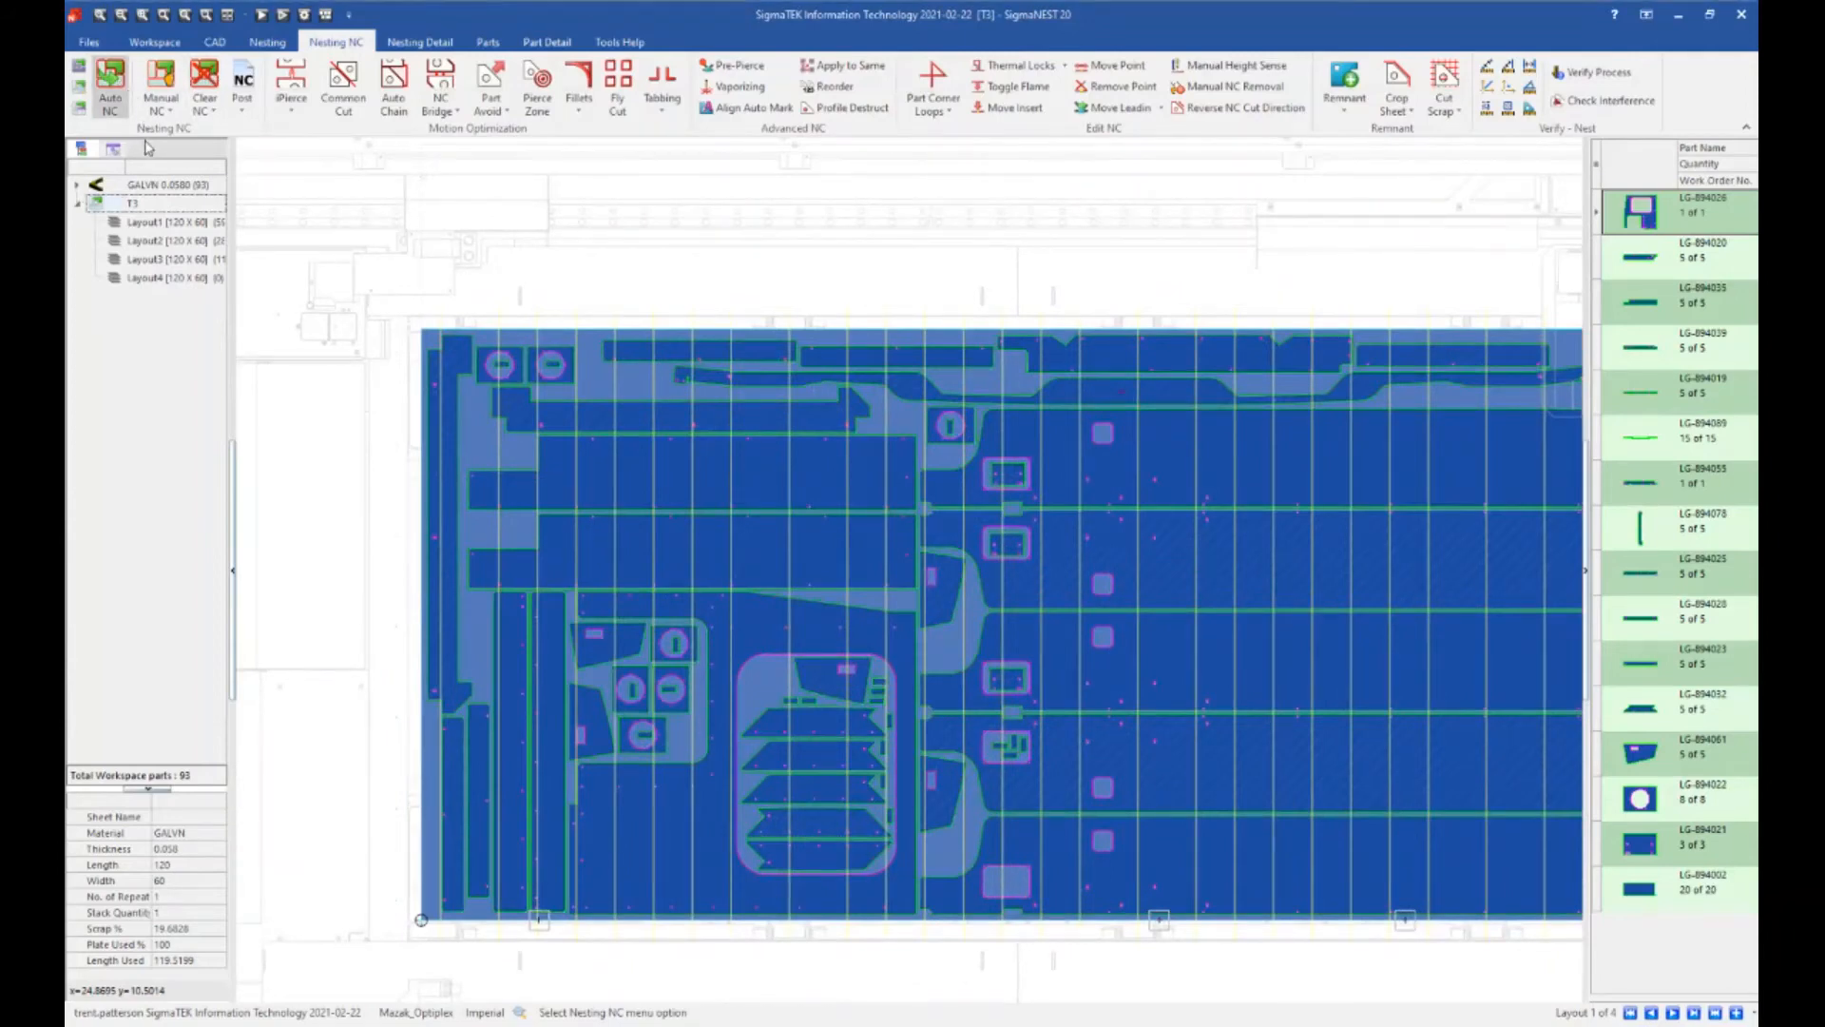
# - Run Auto NC with auto tabbing by number and Use Center of Gravity enabled at an offset distance of 0.25
pyautogui.click(601, 449)
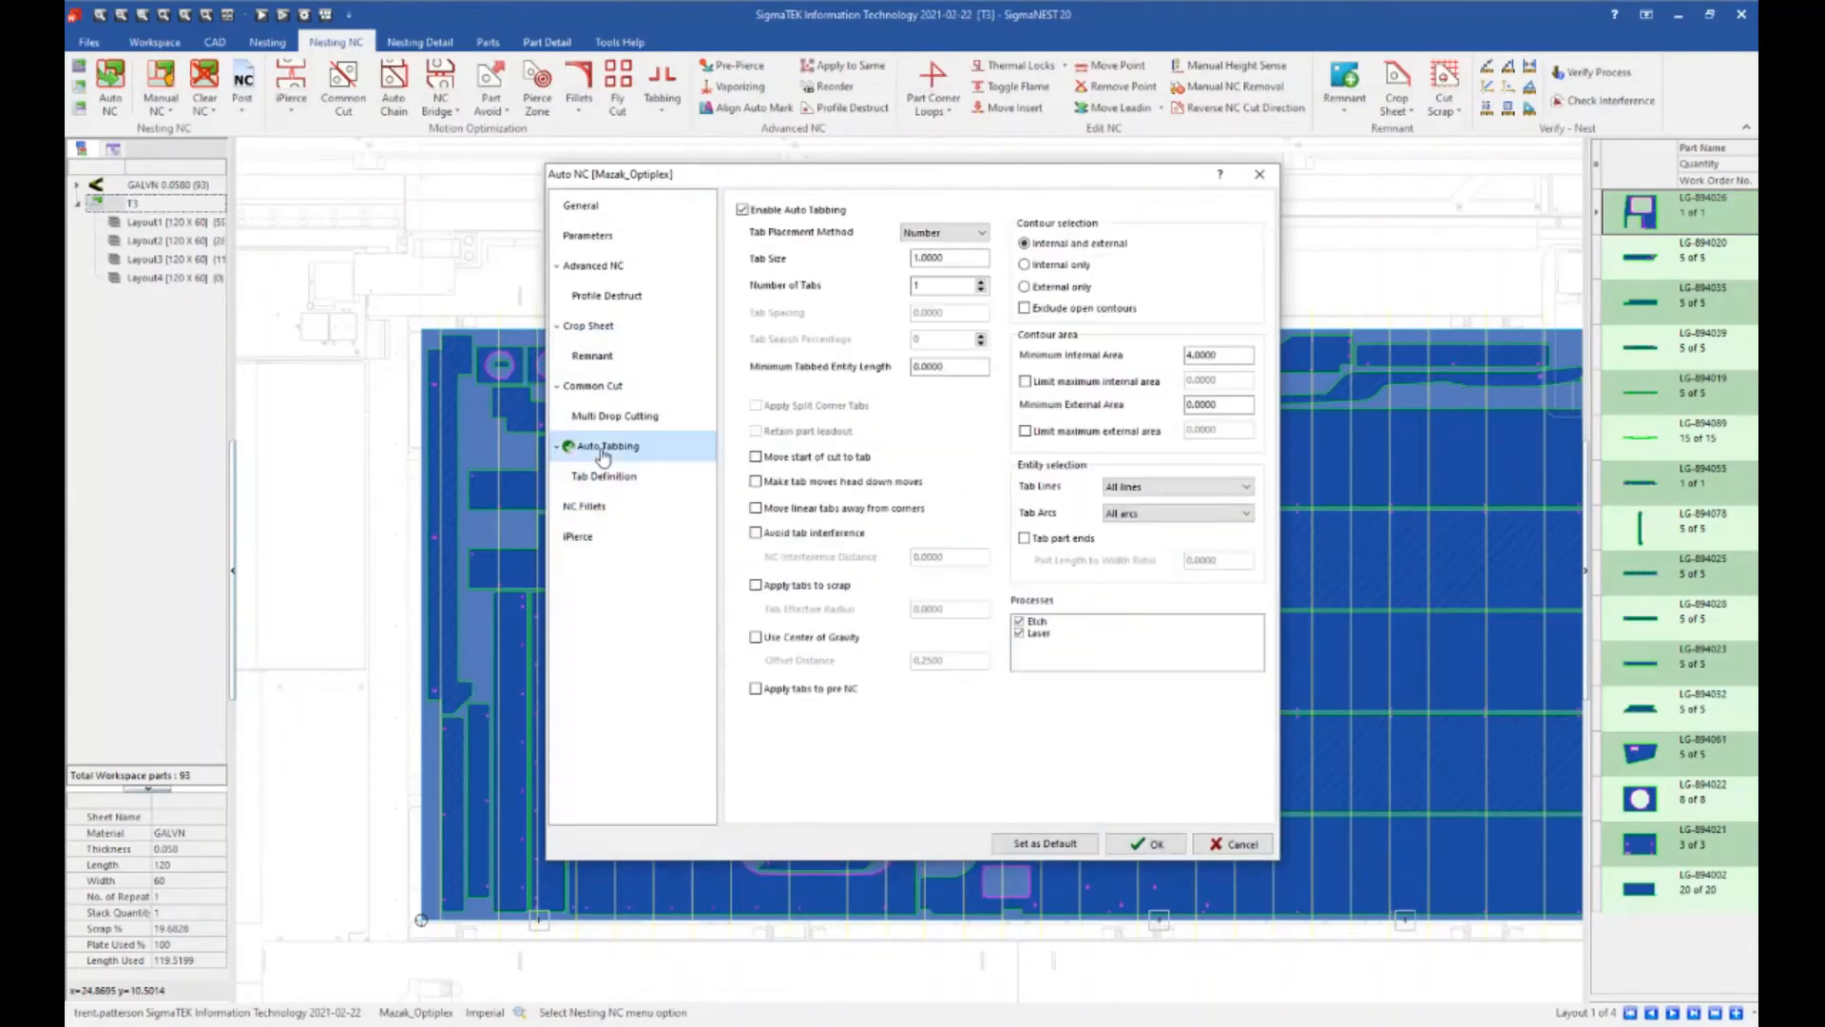
pyautogui.click(756, 637)
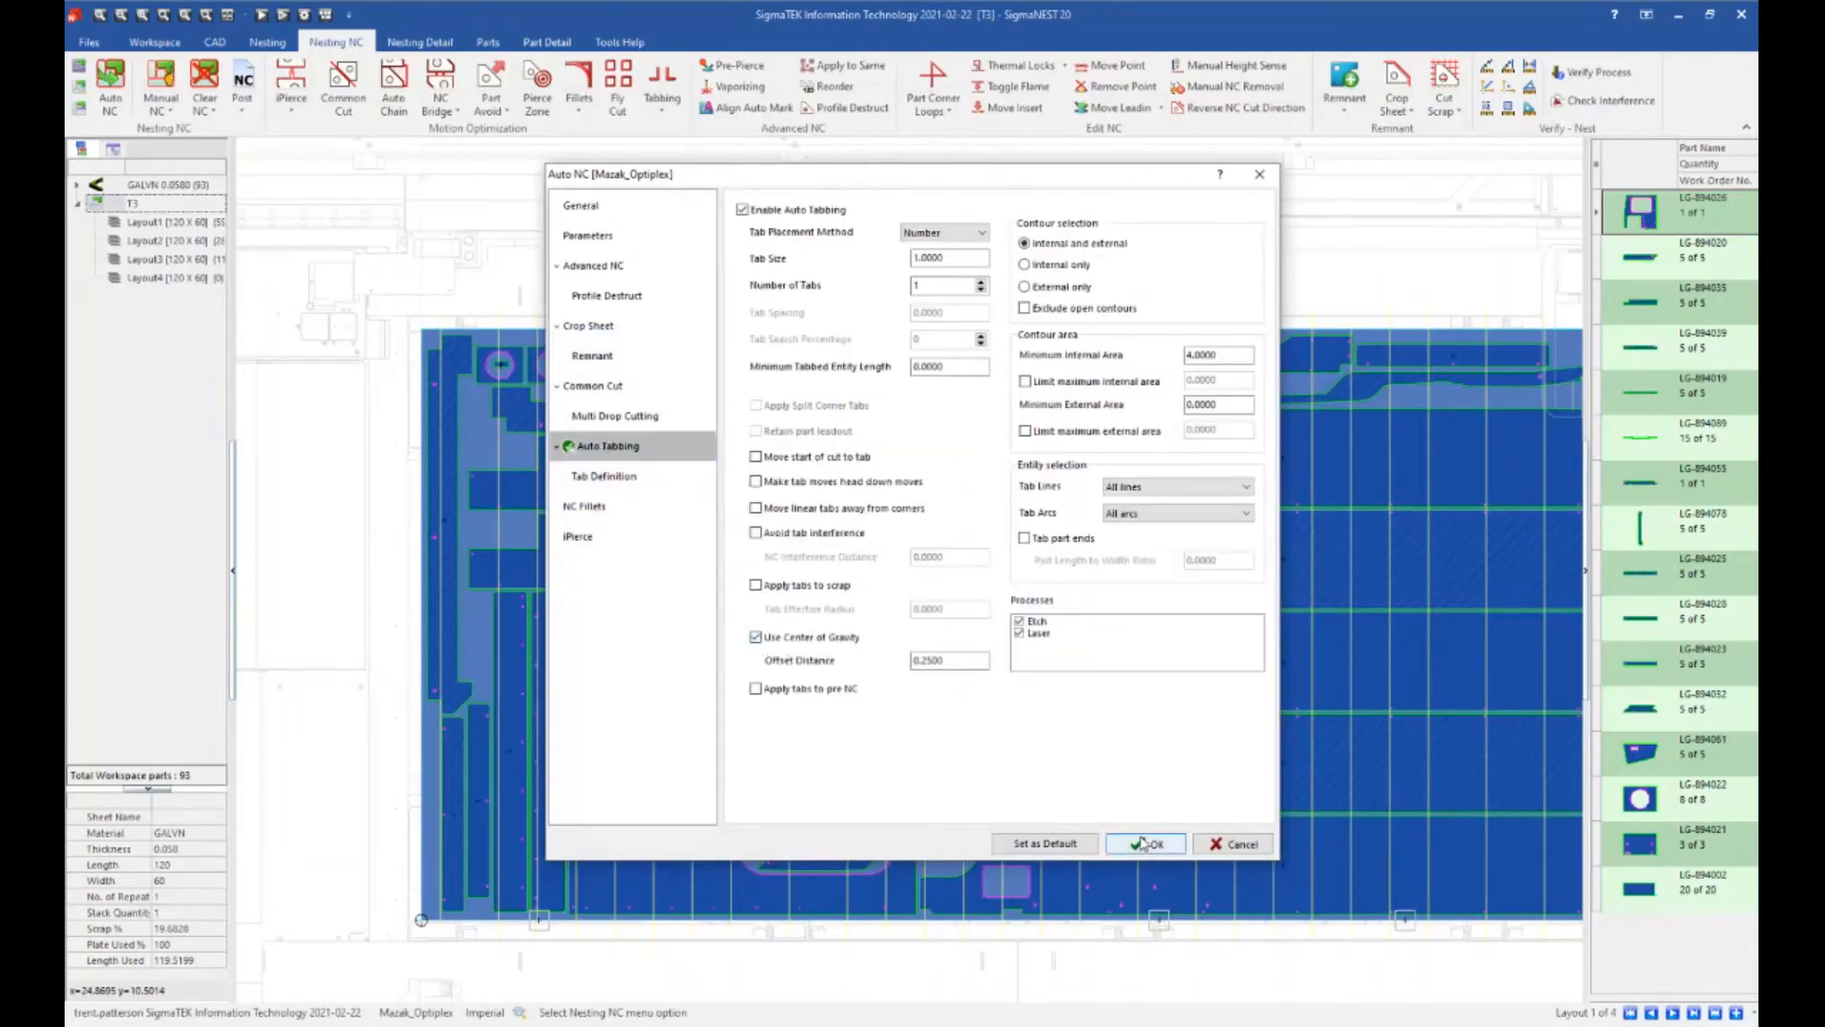
pyautogui.moveTo(1014, 180); pyautogui.dragTo(1120, 74)
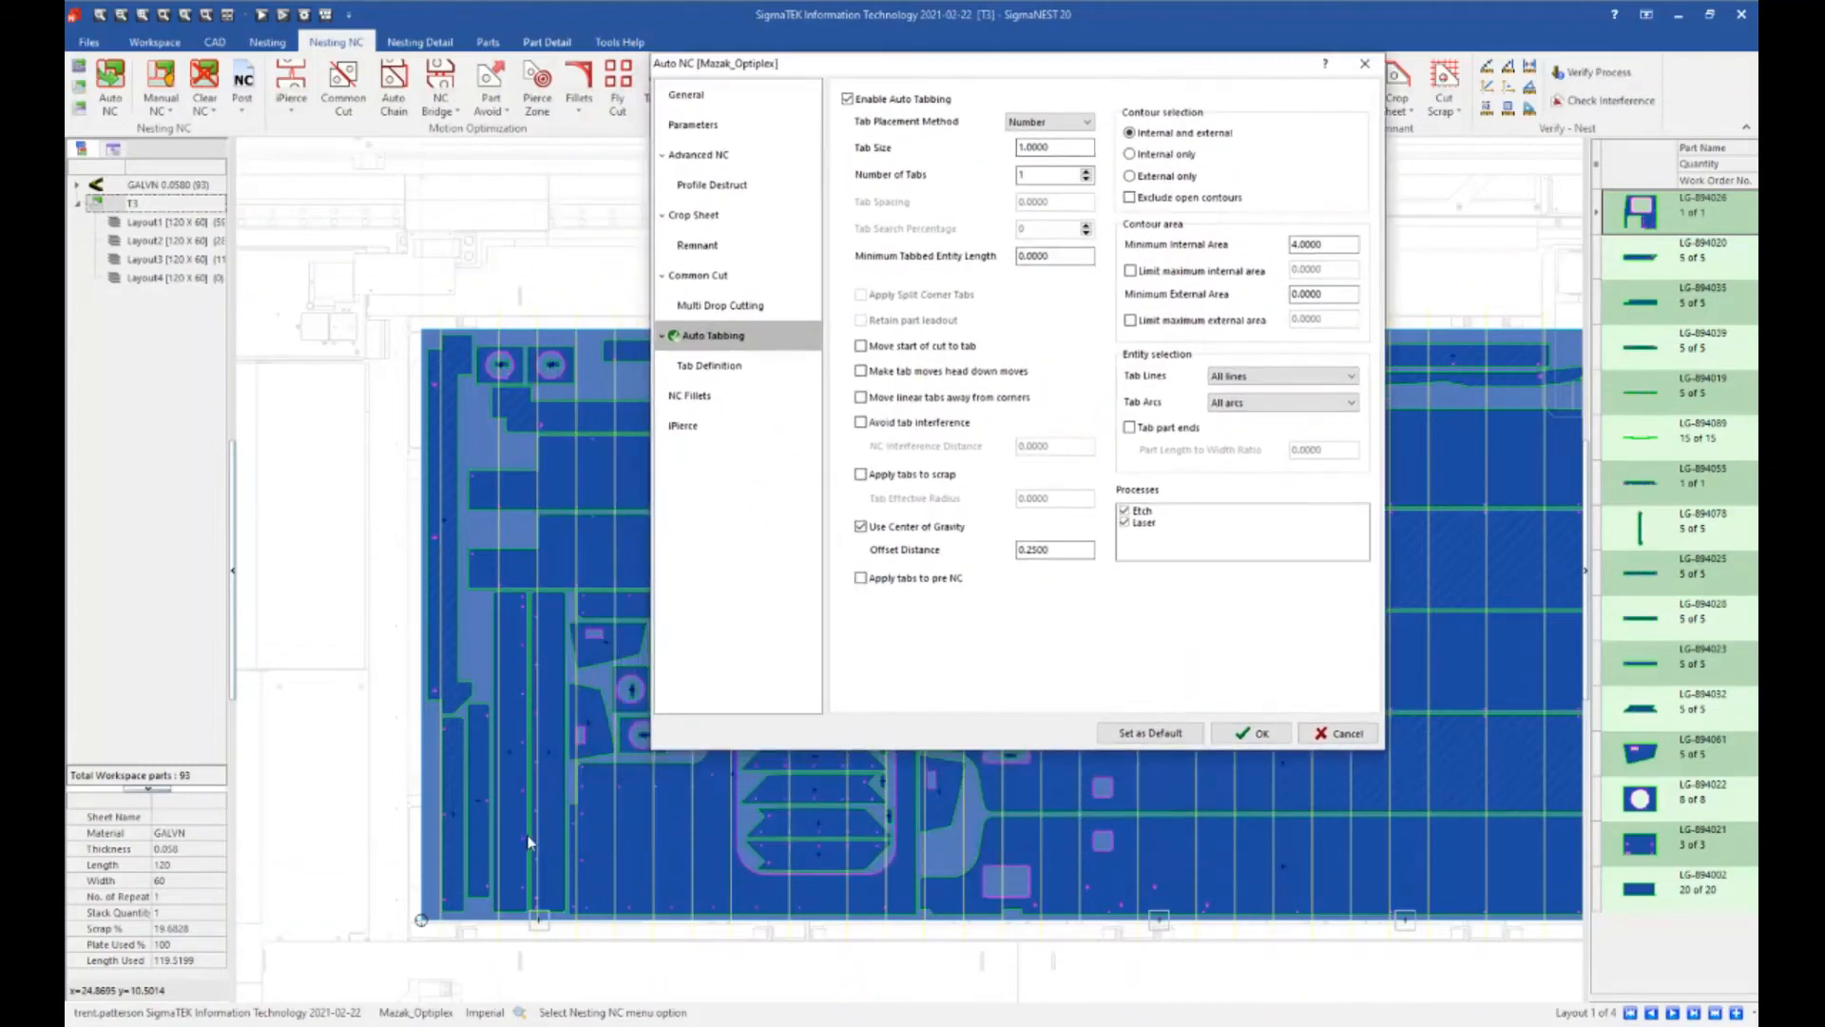
pyautogui.click(1241, 733)
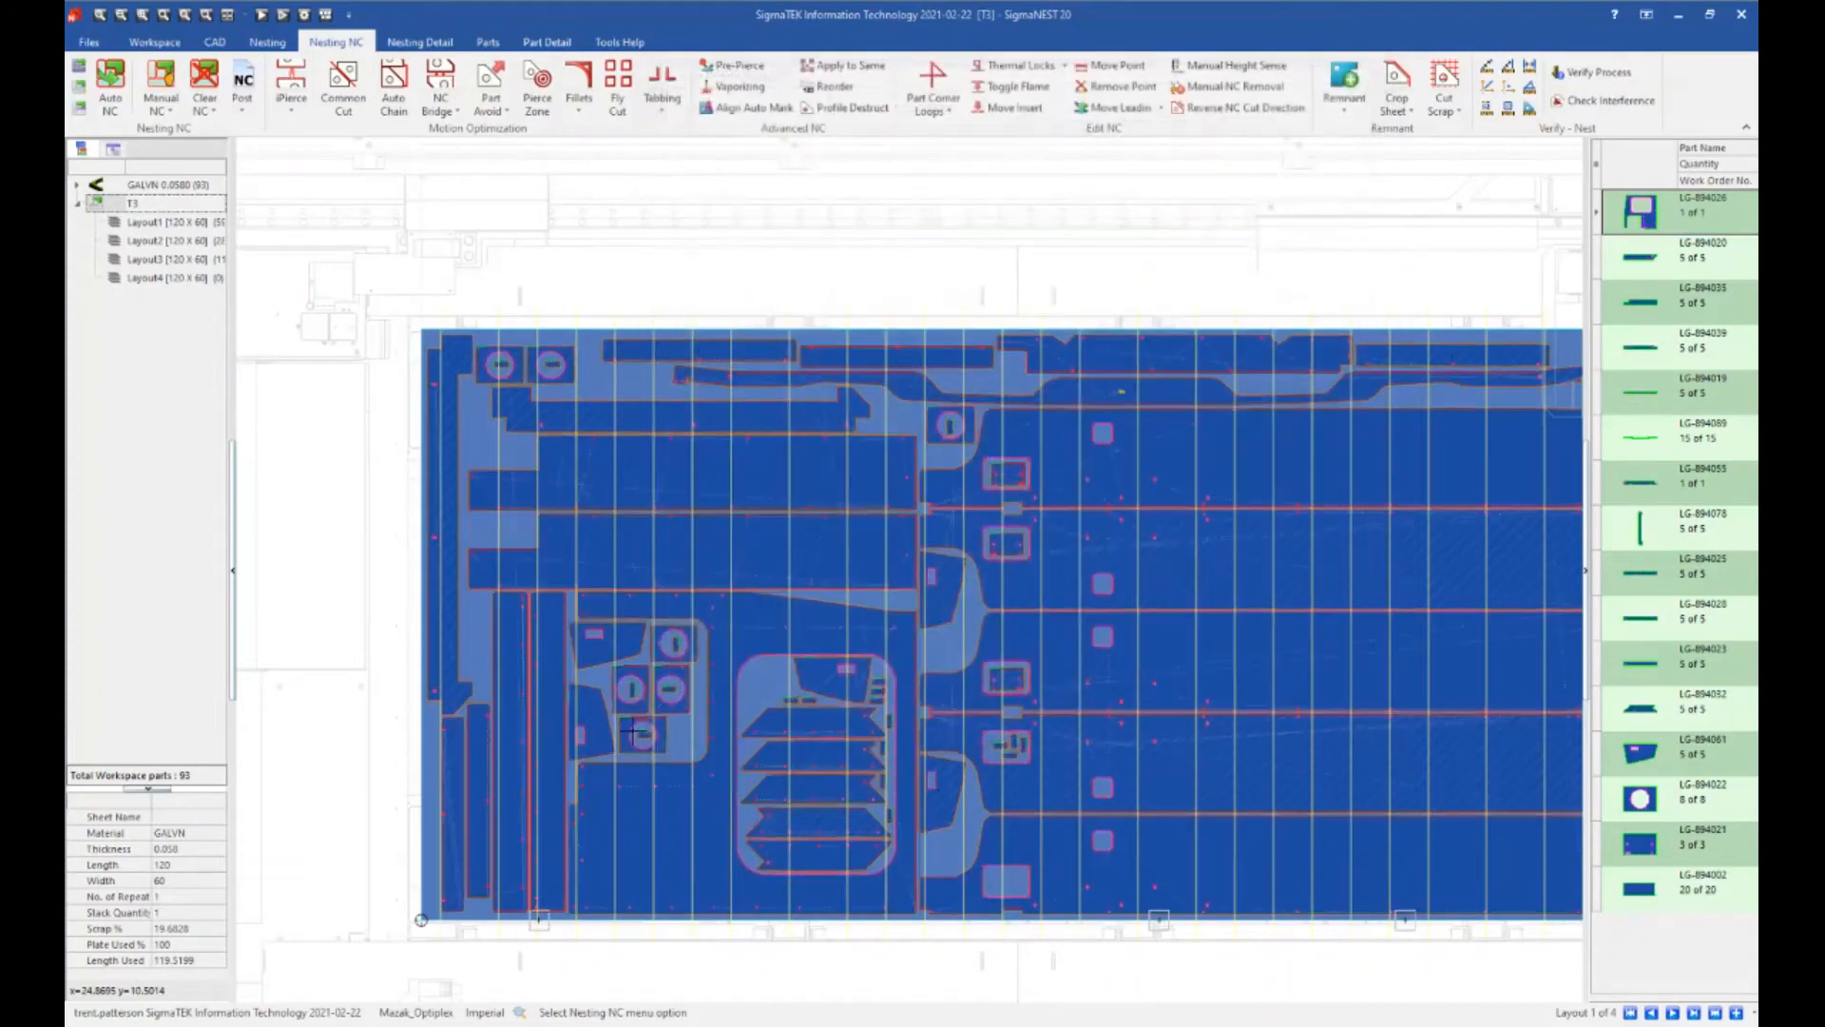
# - Examine the center-of-gravity tab placement on the long strips, the square parts and the small parts nested inside the cutouts
pyautogui.scroll(2, 550, 898)
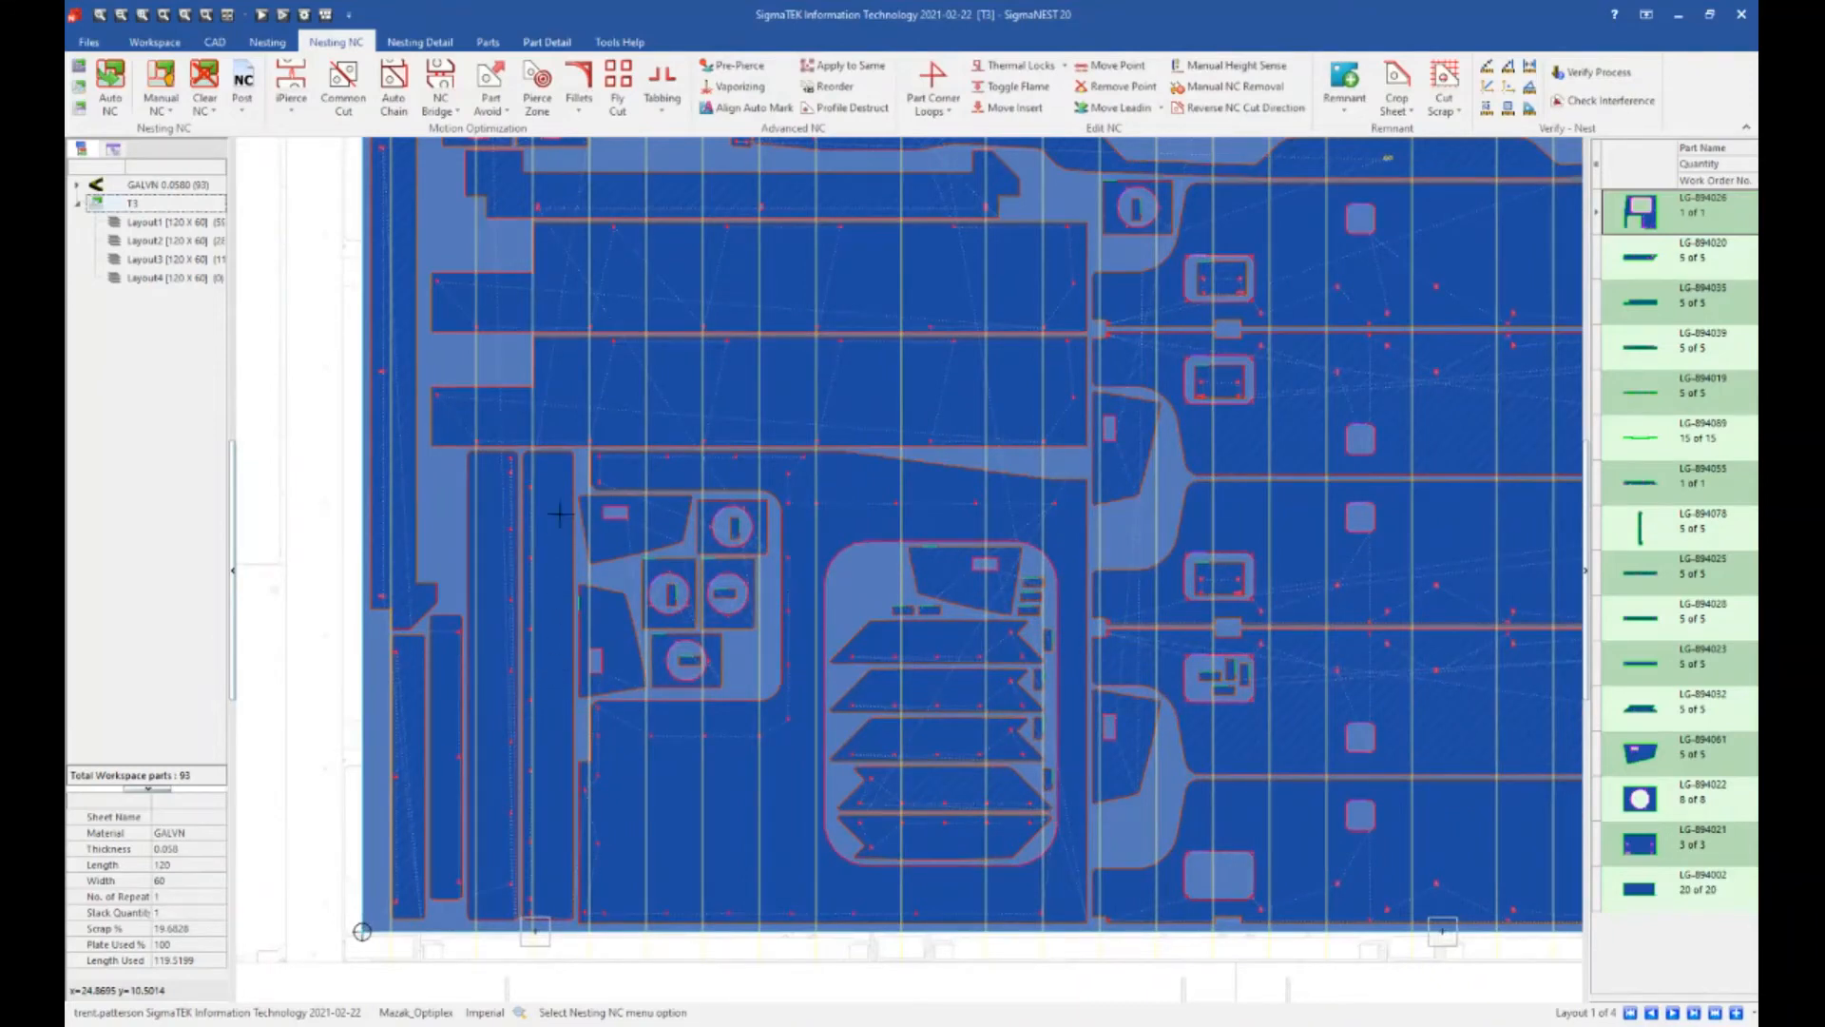
pyautogui.moveTo(513, 434); pyautogui.dragTo(559, 570, button='middle')
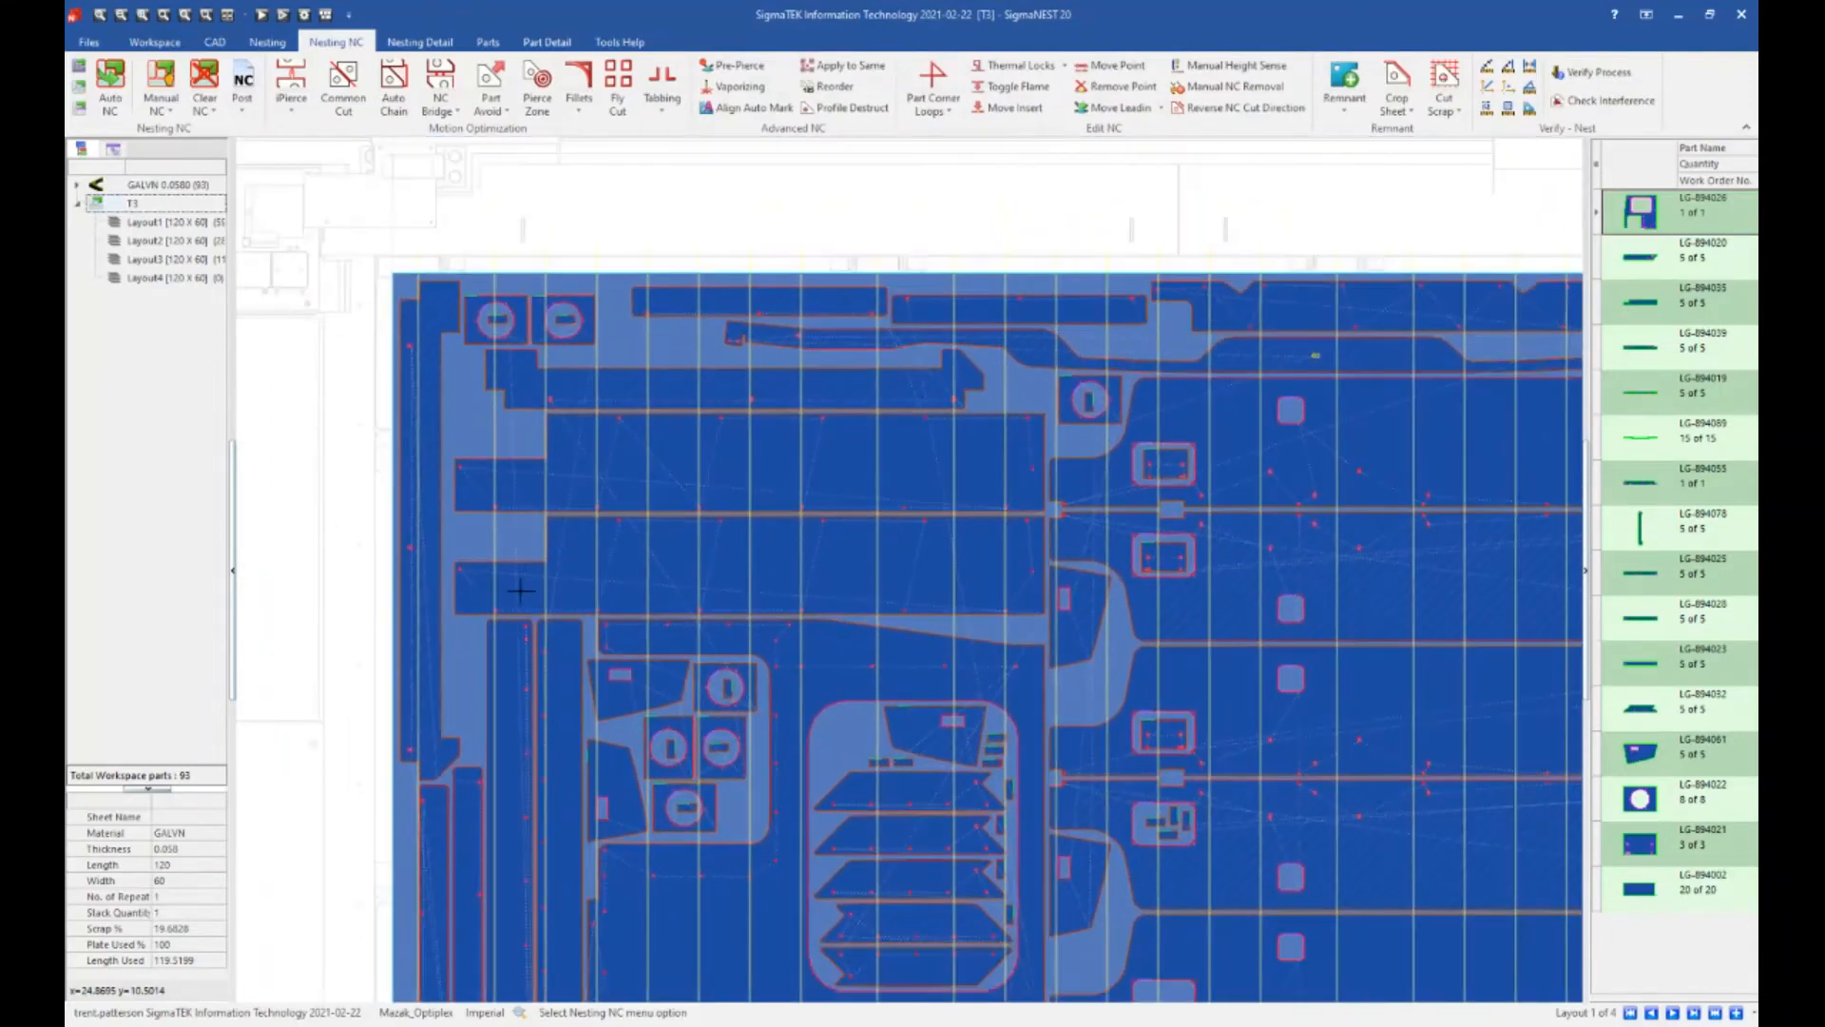
pyautogui.scroll(1, 519, 579)
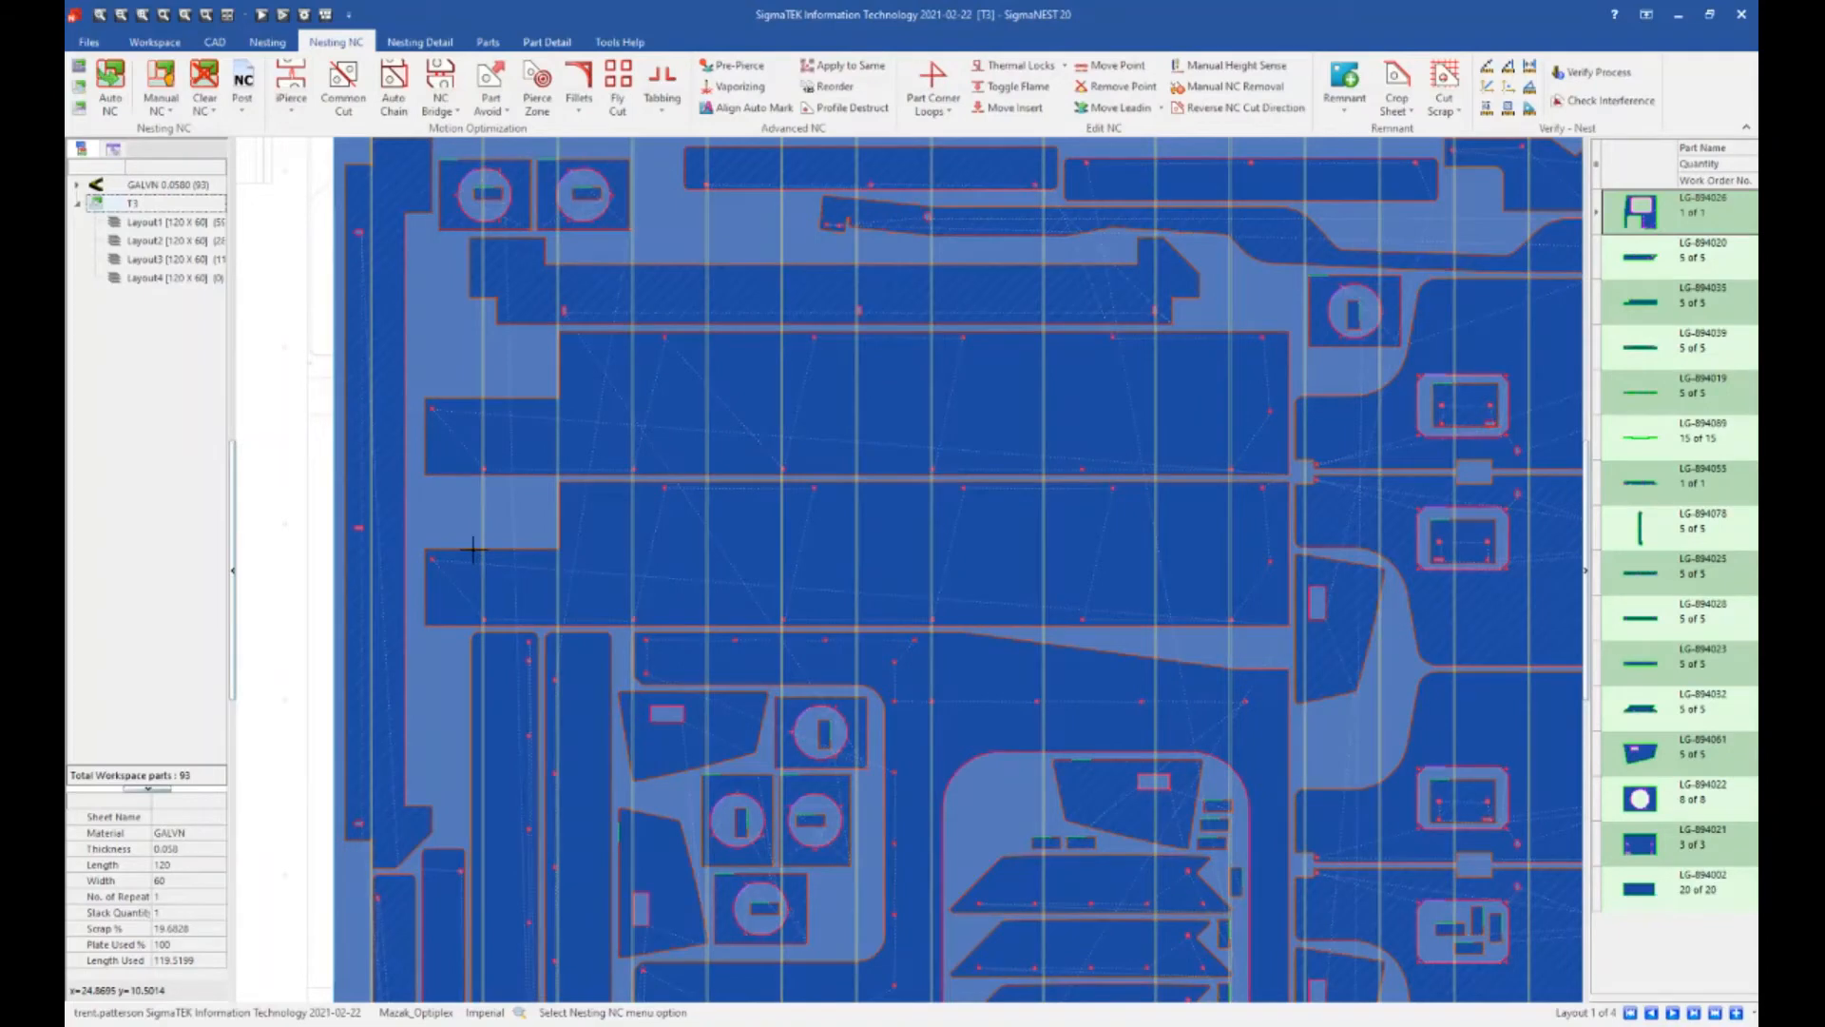
pyautogui.scroll(-1, 473, 549)
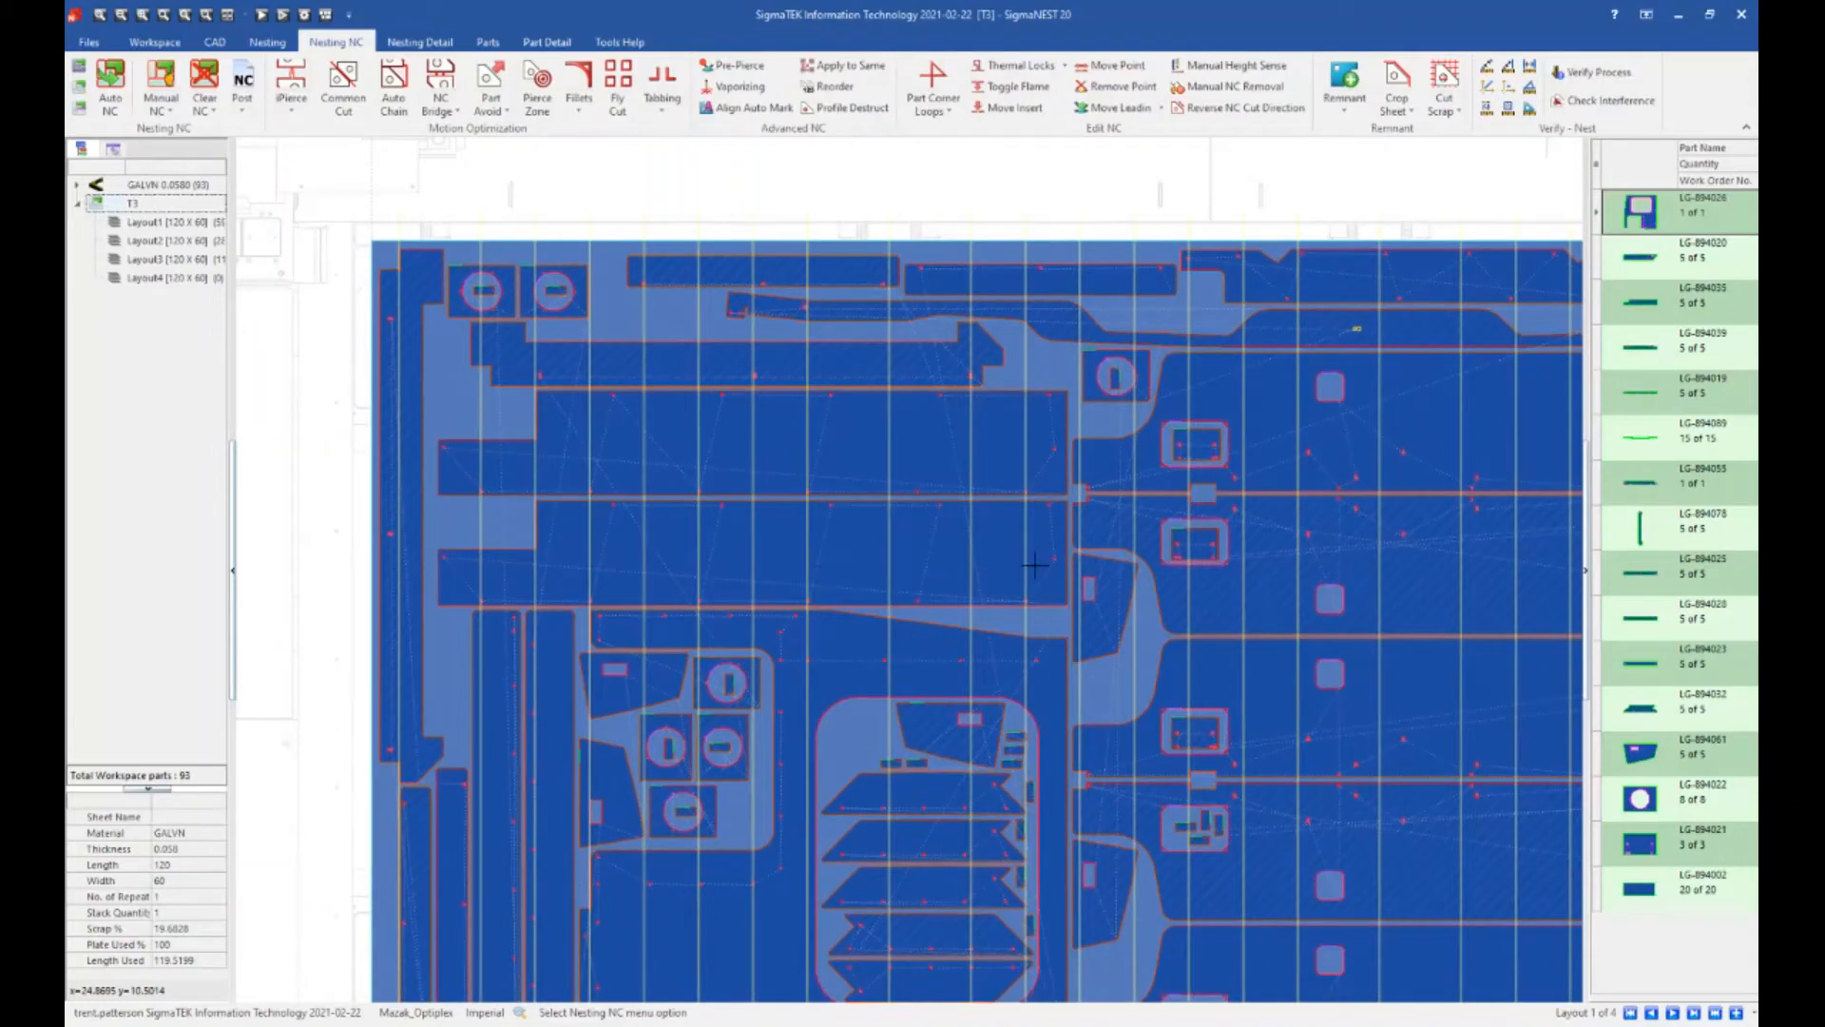
pyautogui.scroll(2, 1009, 765)
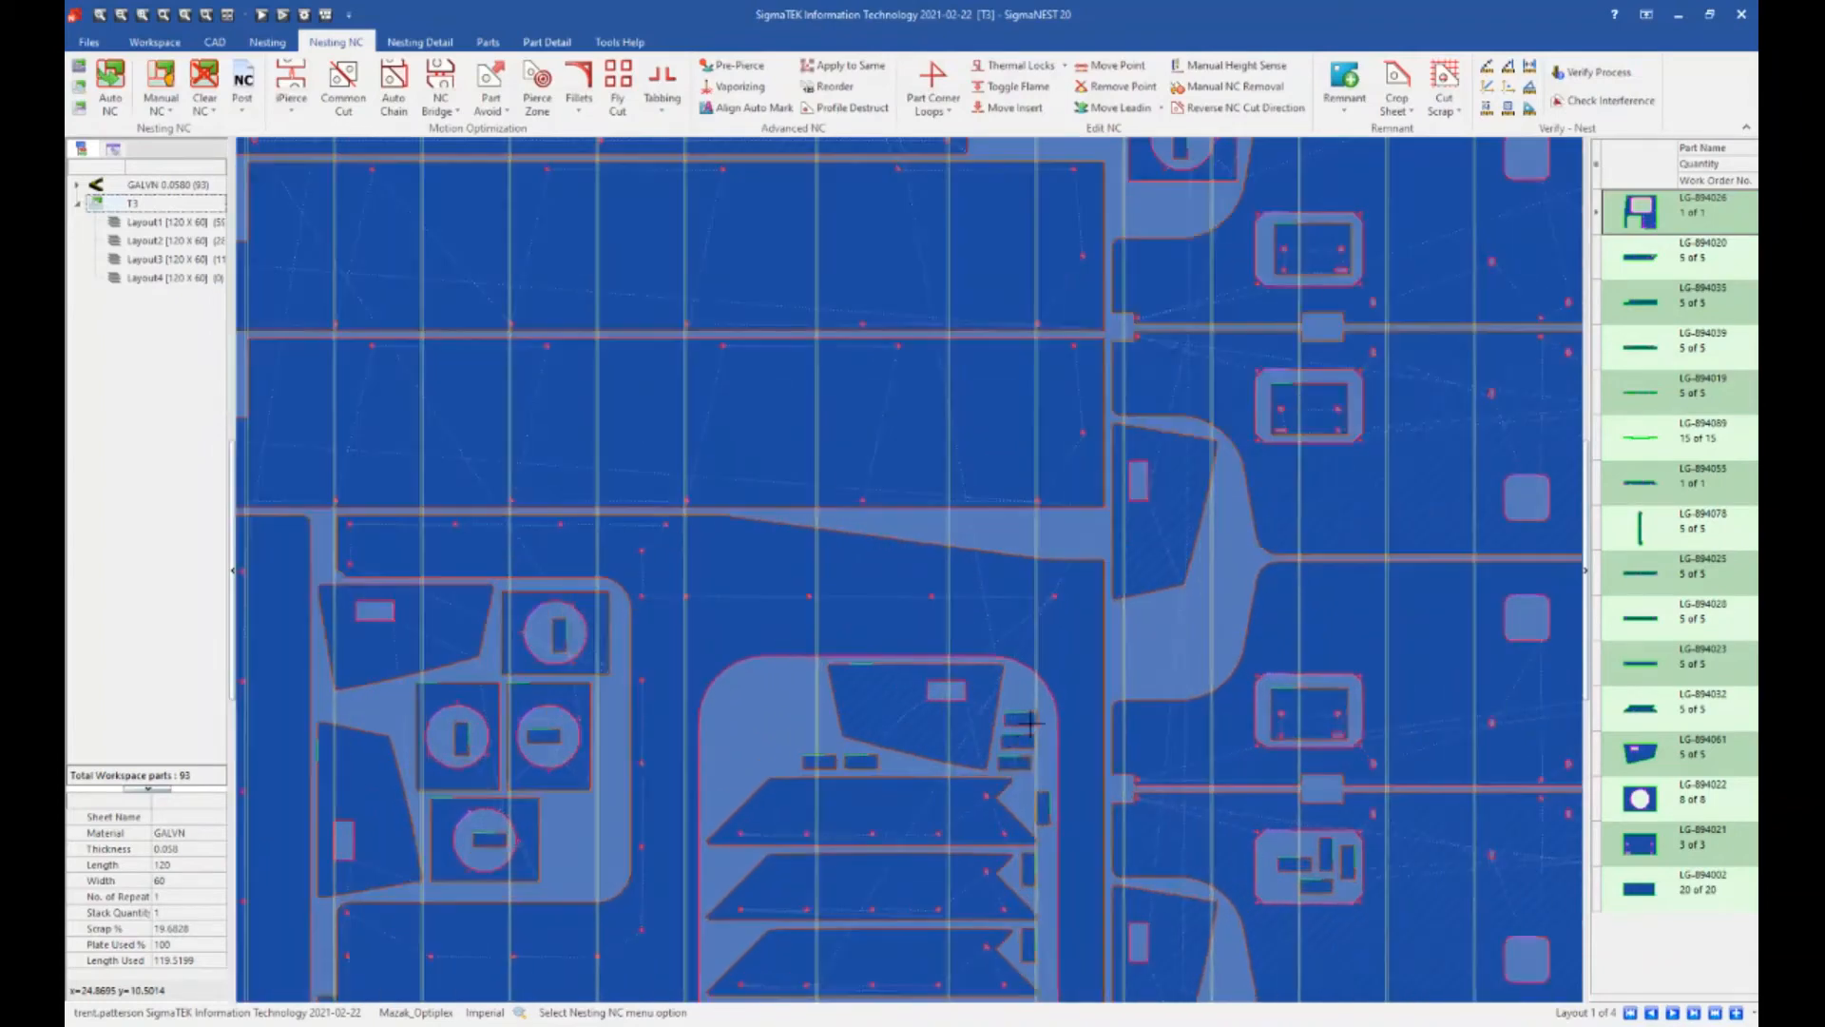
pyautogui.scroll(1, 1025, 707)
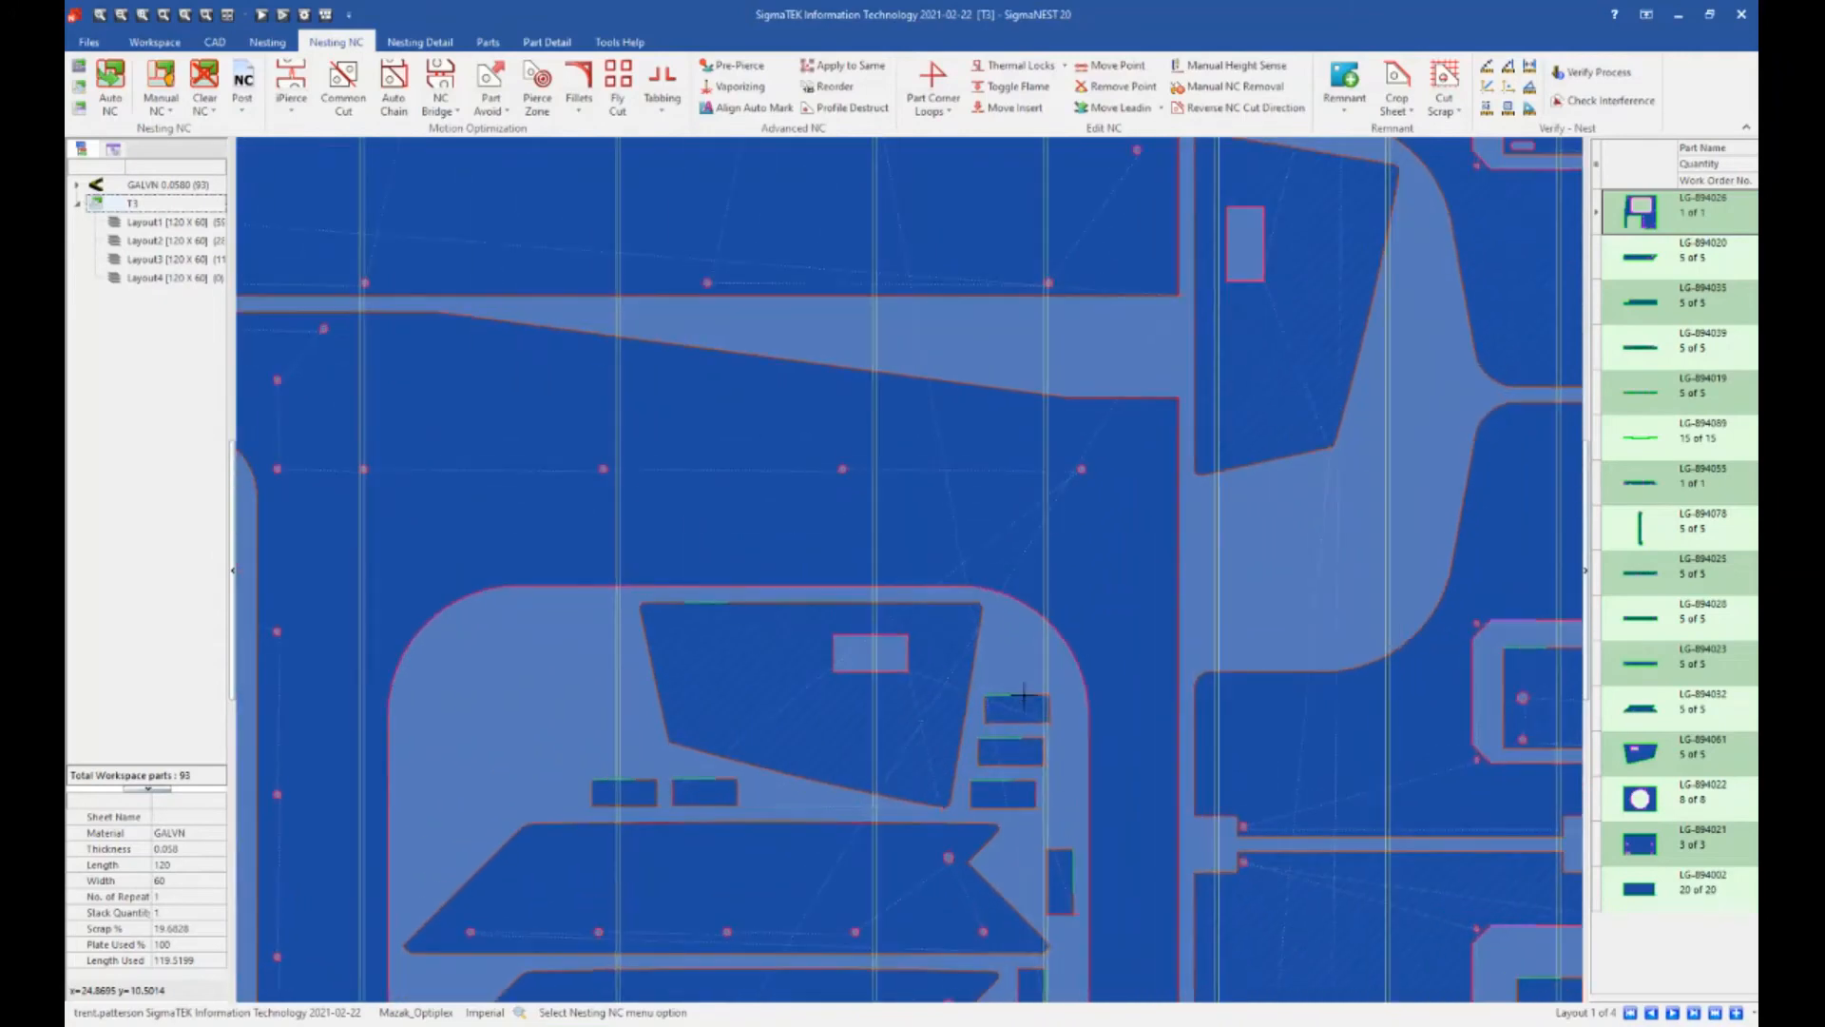
pyautogui.scroll(-2, 1023, 697)
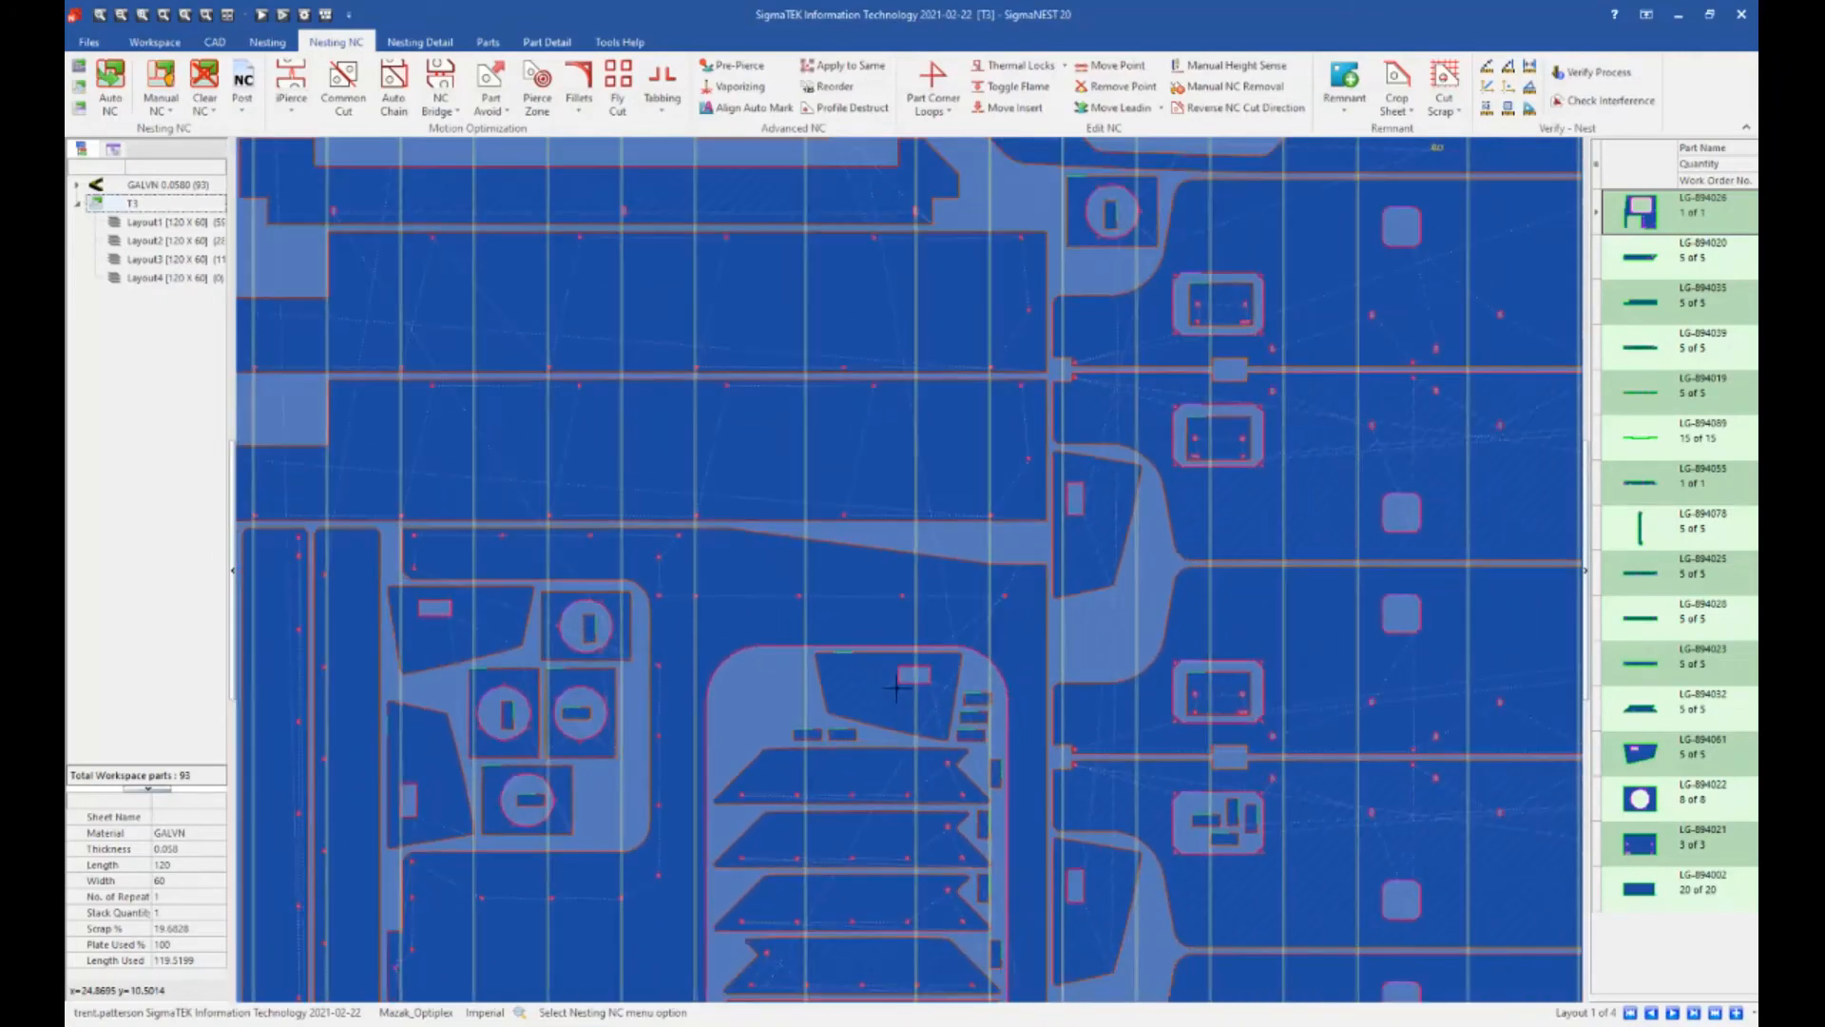
pyautogui.scroll(-1, 903, 684)
pyautogui.scroll(-4, 888, 685)
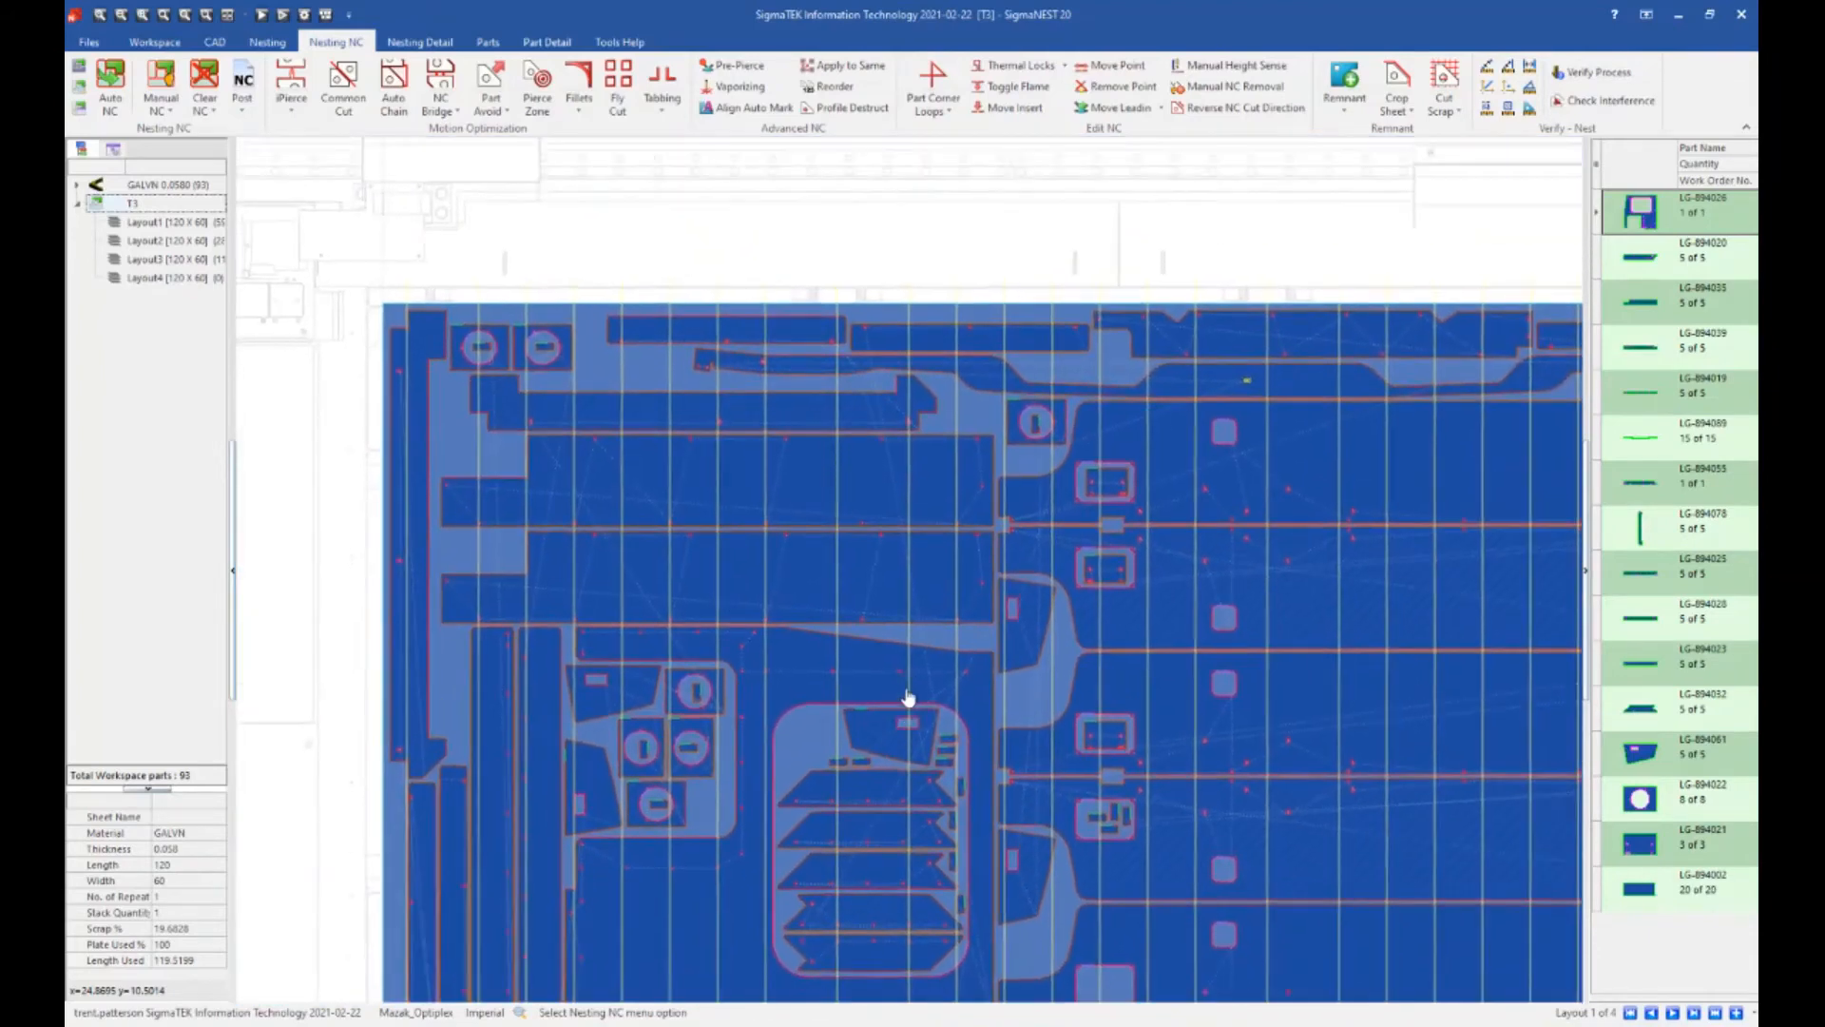
pyautogui.moveTo(908, 698); pyautogui.dragTo(909, 718, button='middle')
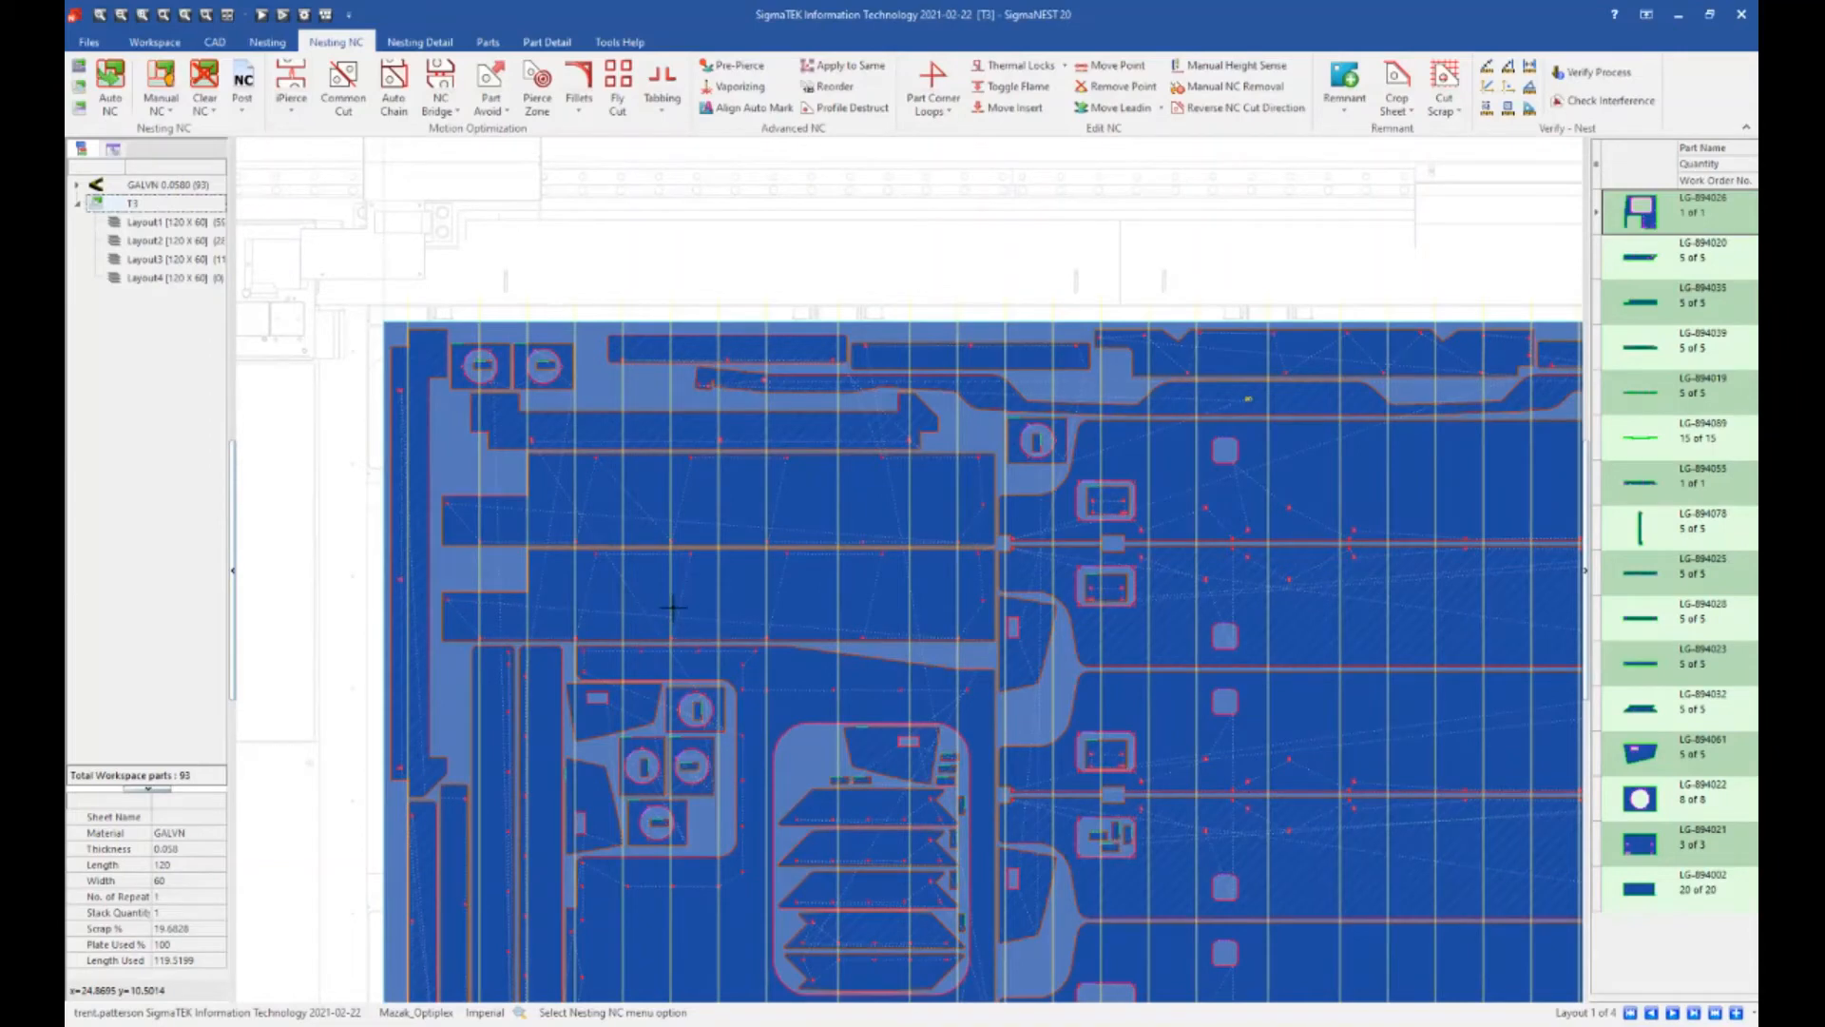
pyautogui.scroll(-1, 670, 604)
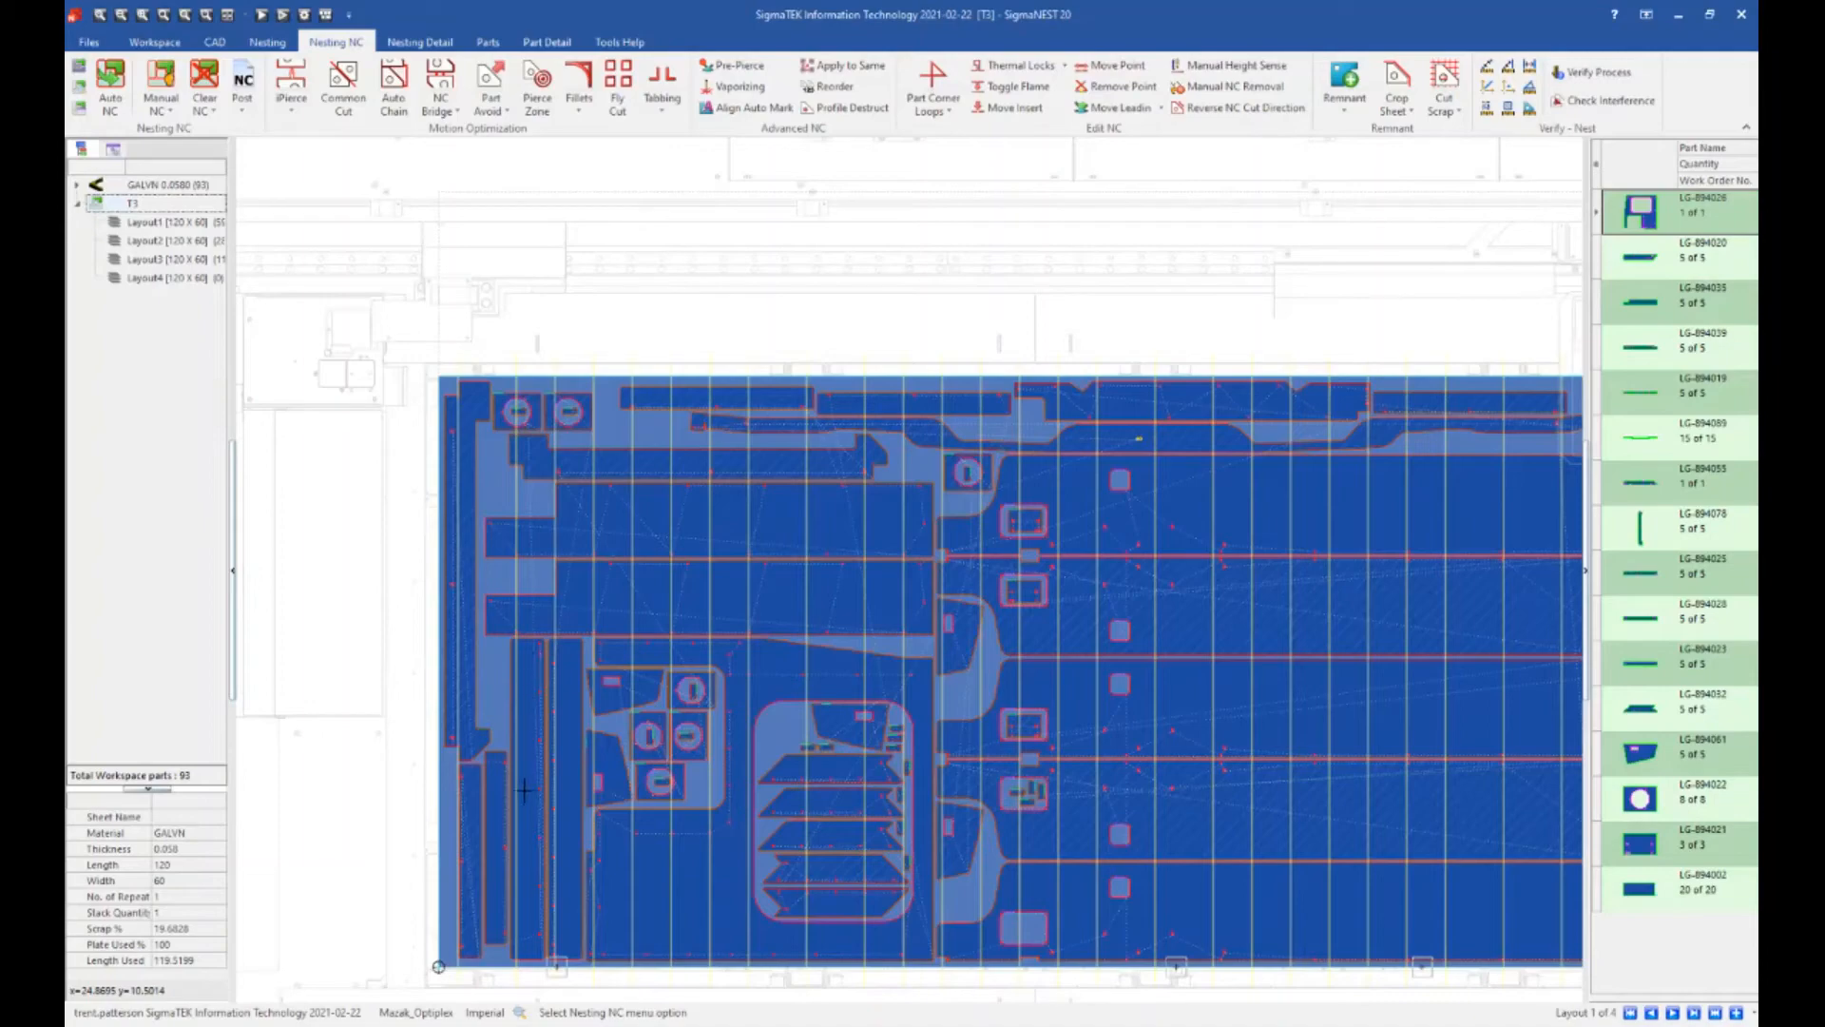
pyautogui.scroll(2, 524, 820)
pyautogui.moveTo(567, 805); pyautogui.dragTo(575, 772, button='middle')
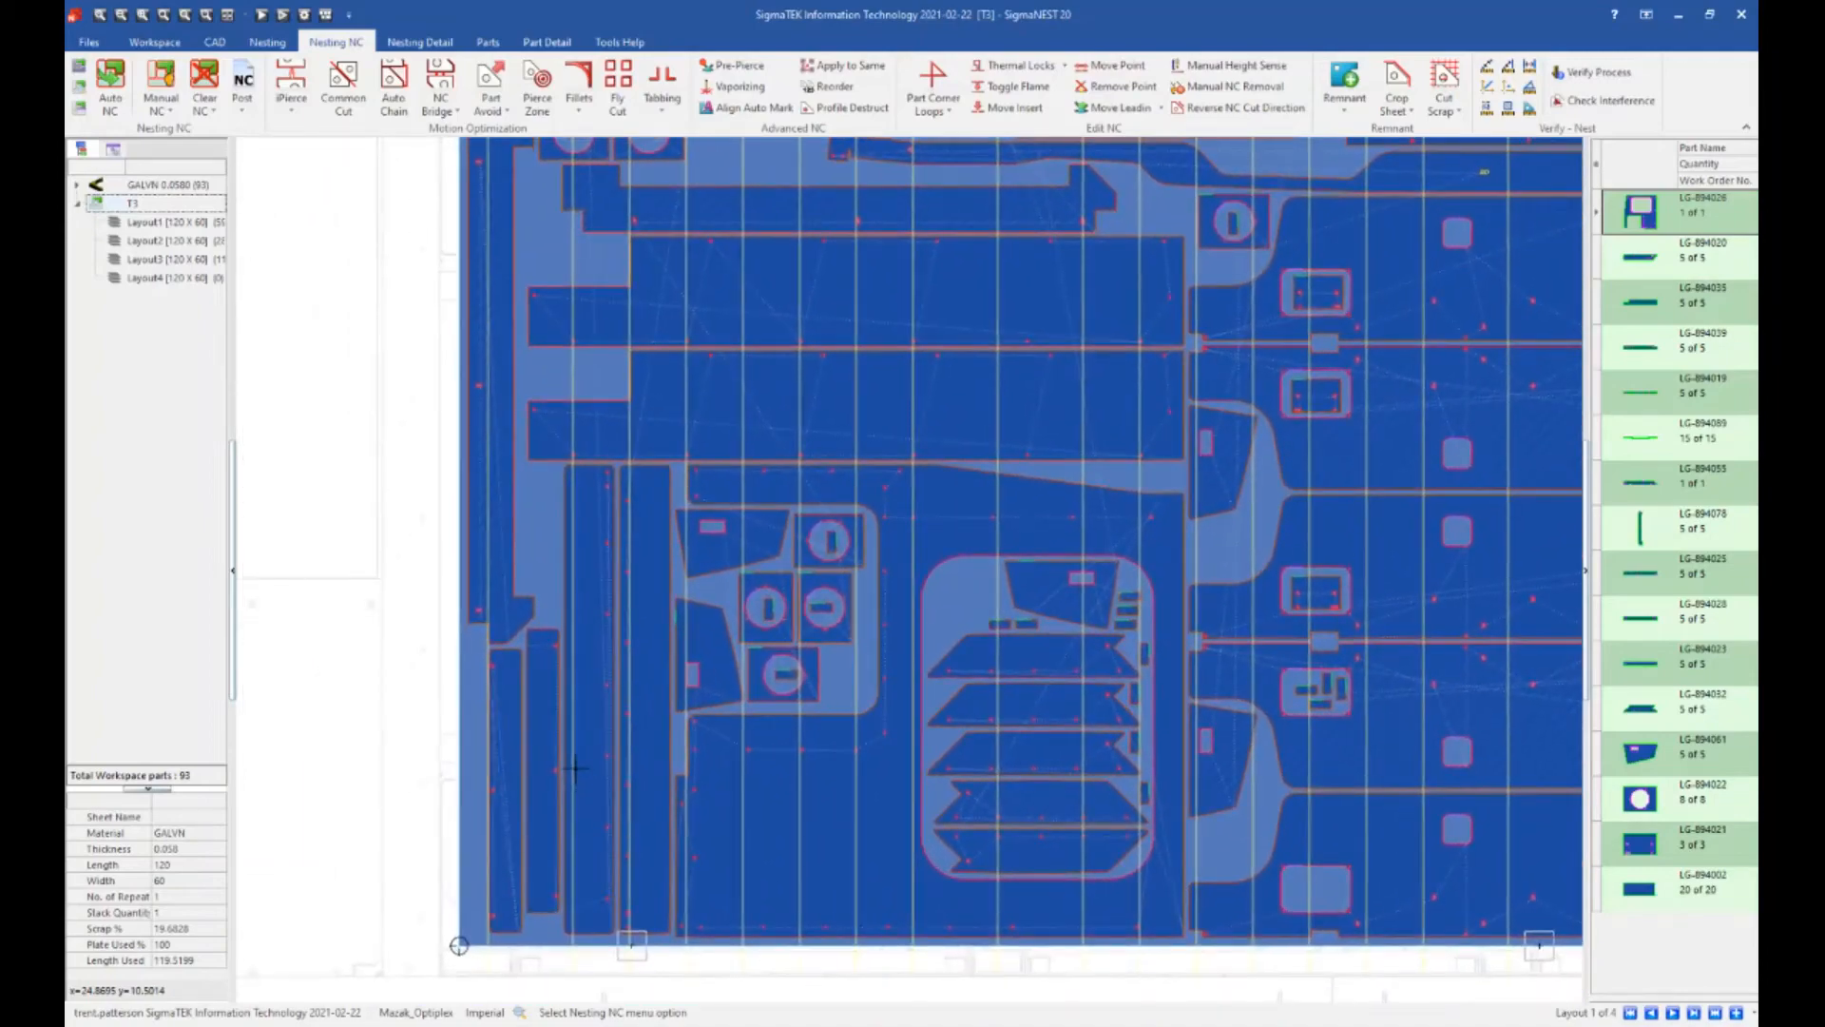
pyautogui.scroll(-1, 581, 734)
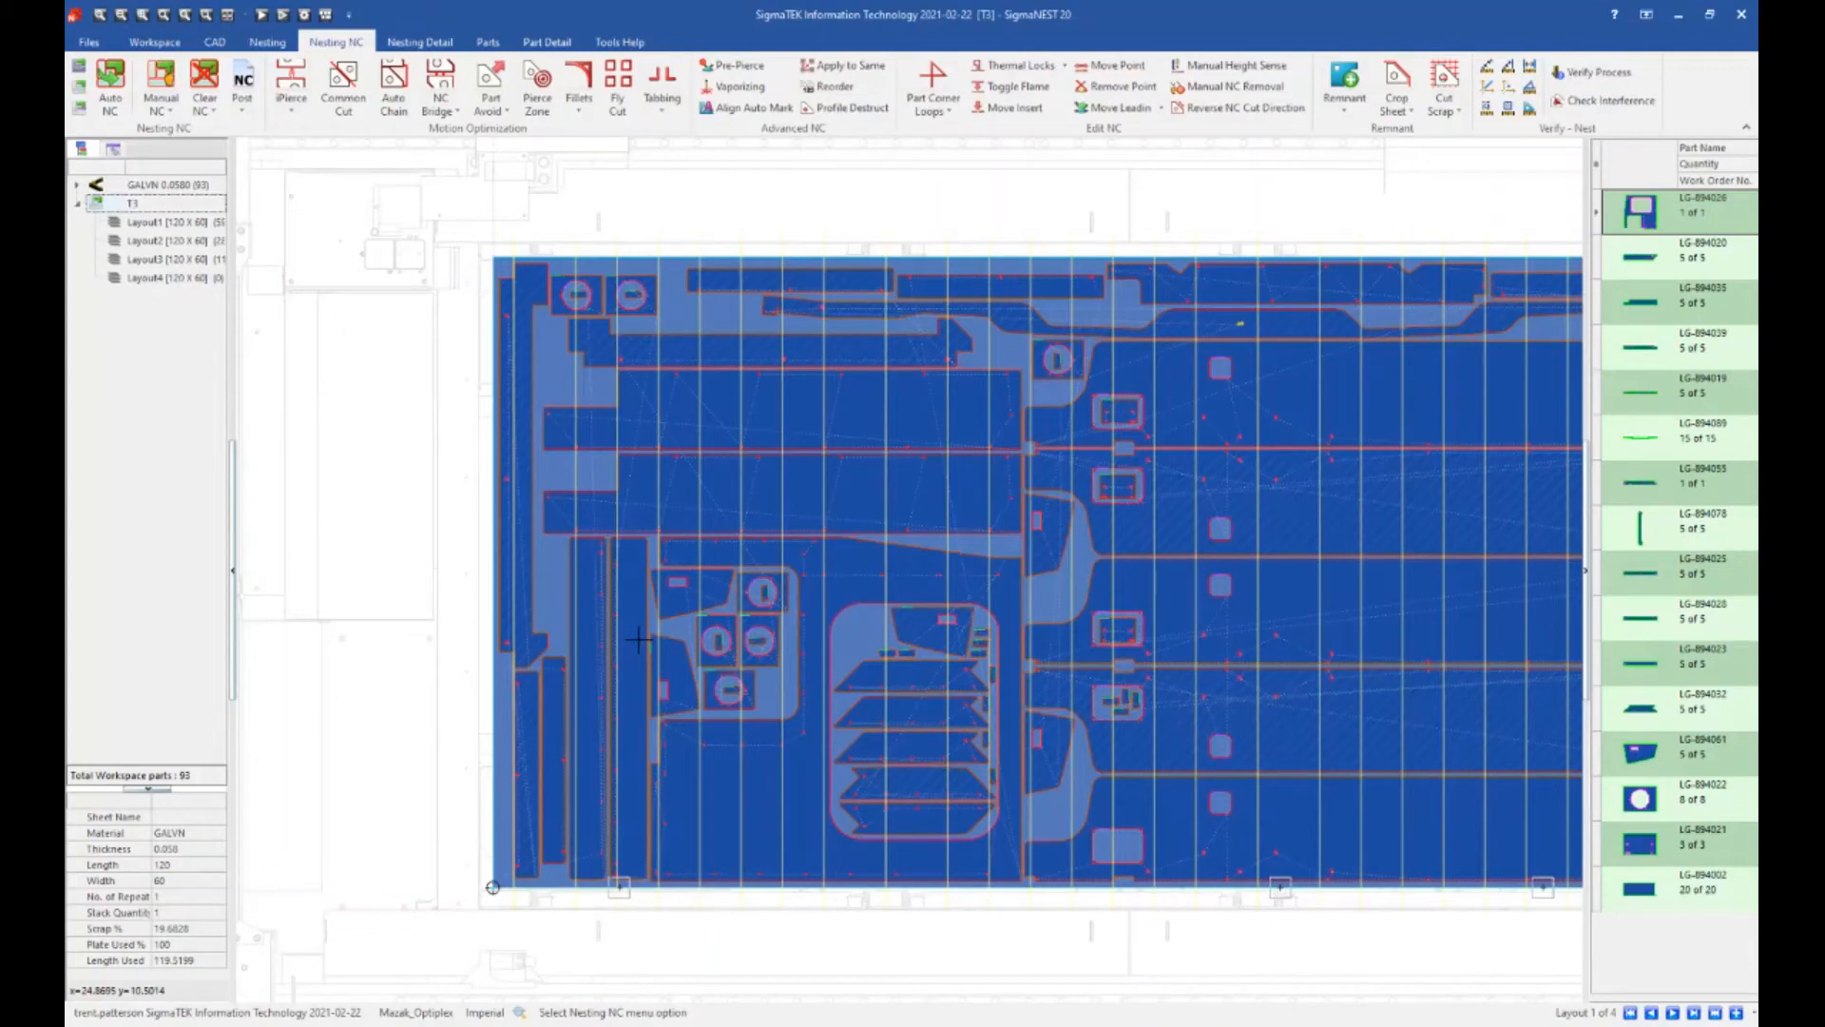
pyautogui.scroll(5, 710, 629)
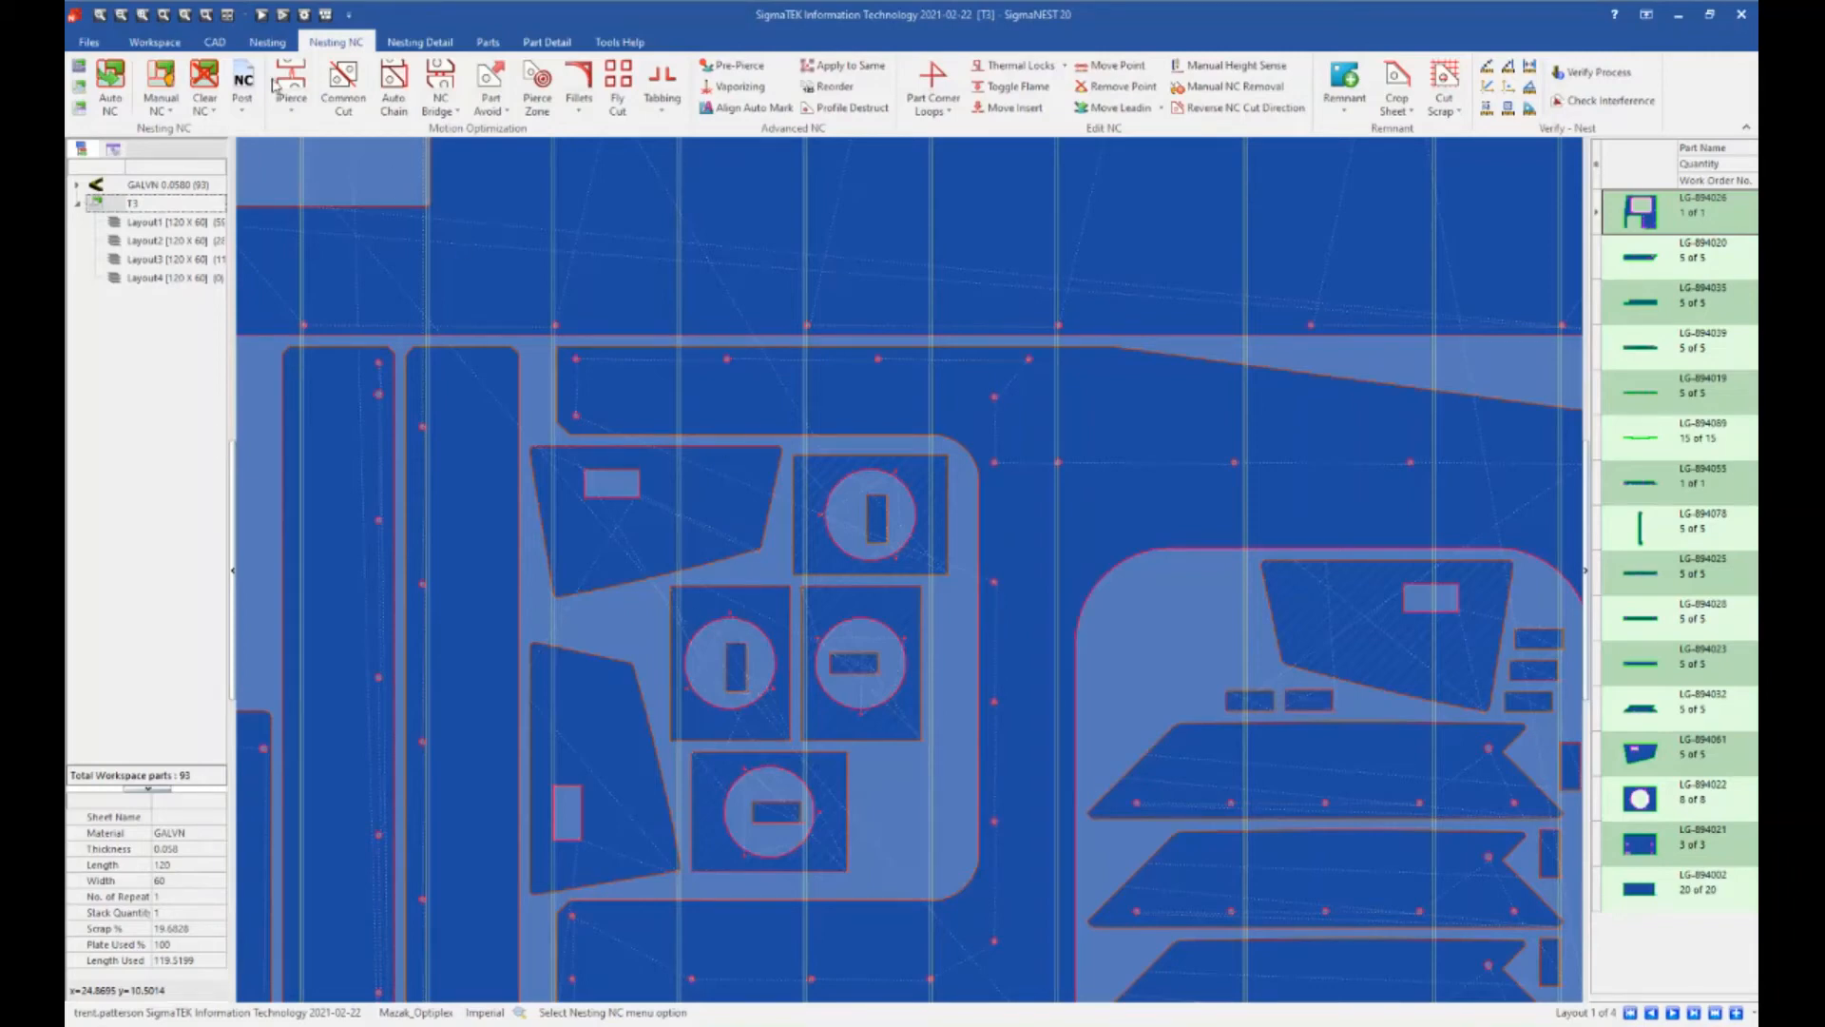
# - Clear the NC from the nest and rerun Auto NC with Remove tabs enabled and the Normal removal method
pyautogui.click(203, 76)
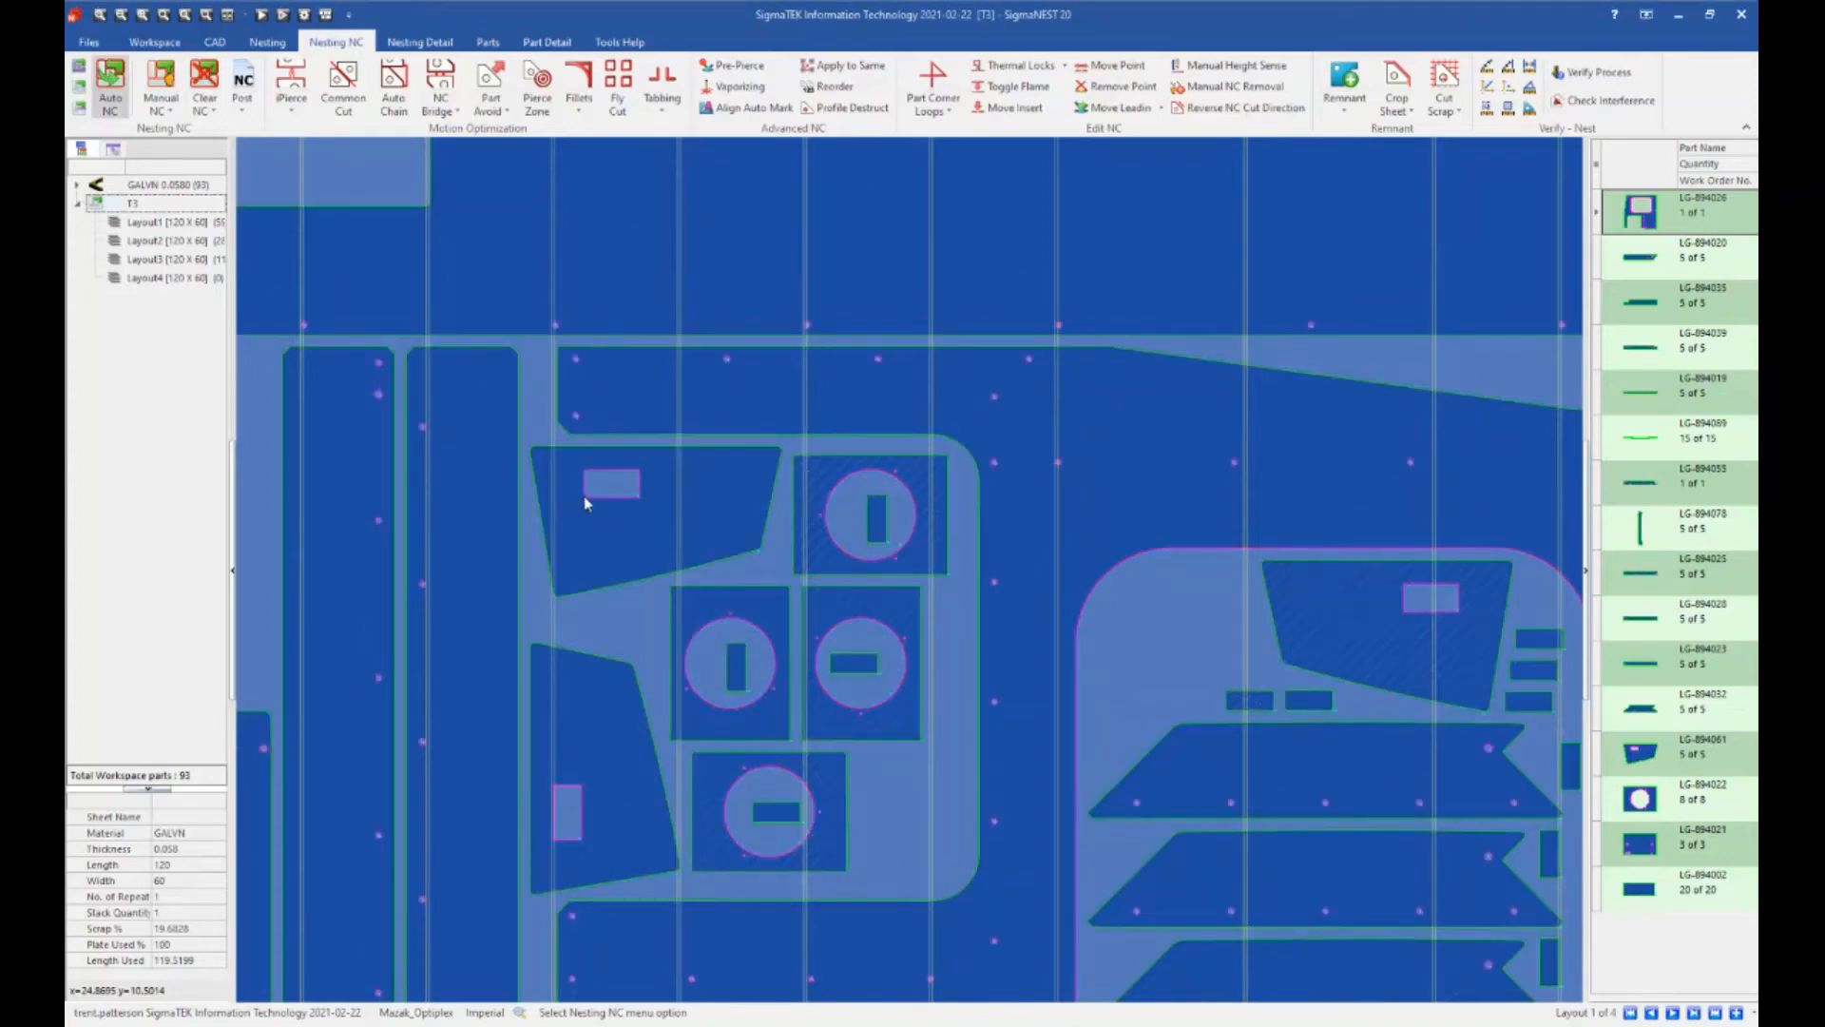
pyautogui.click(607, 454)
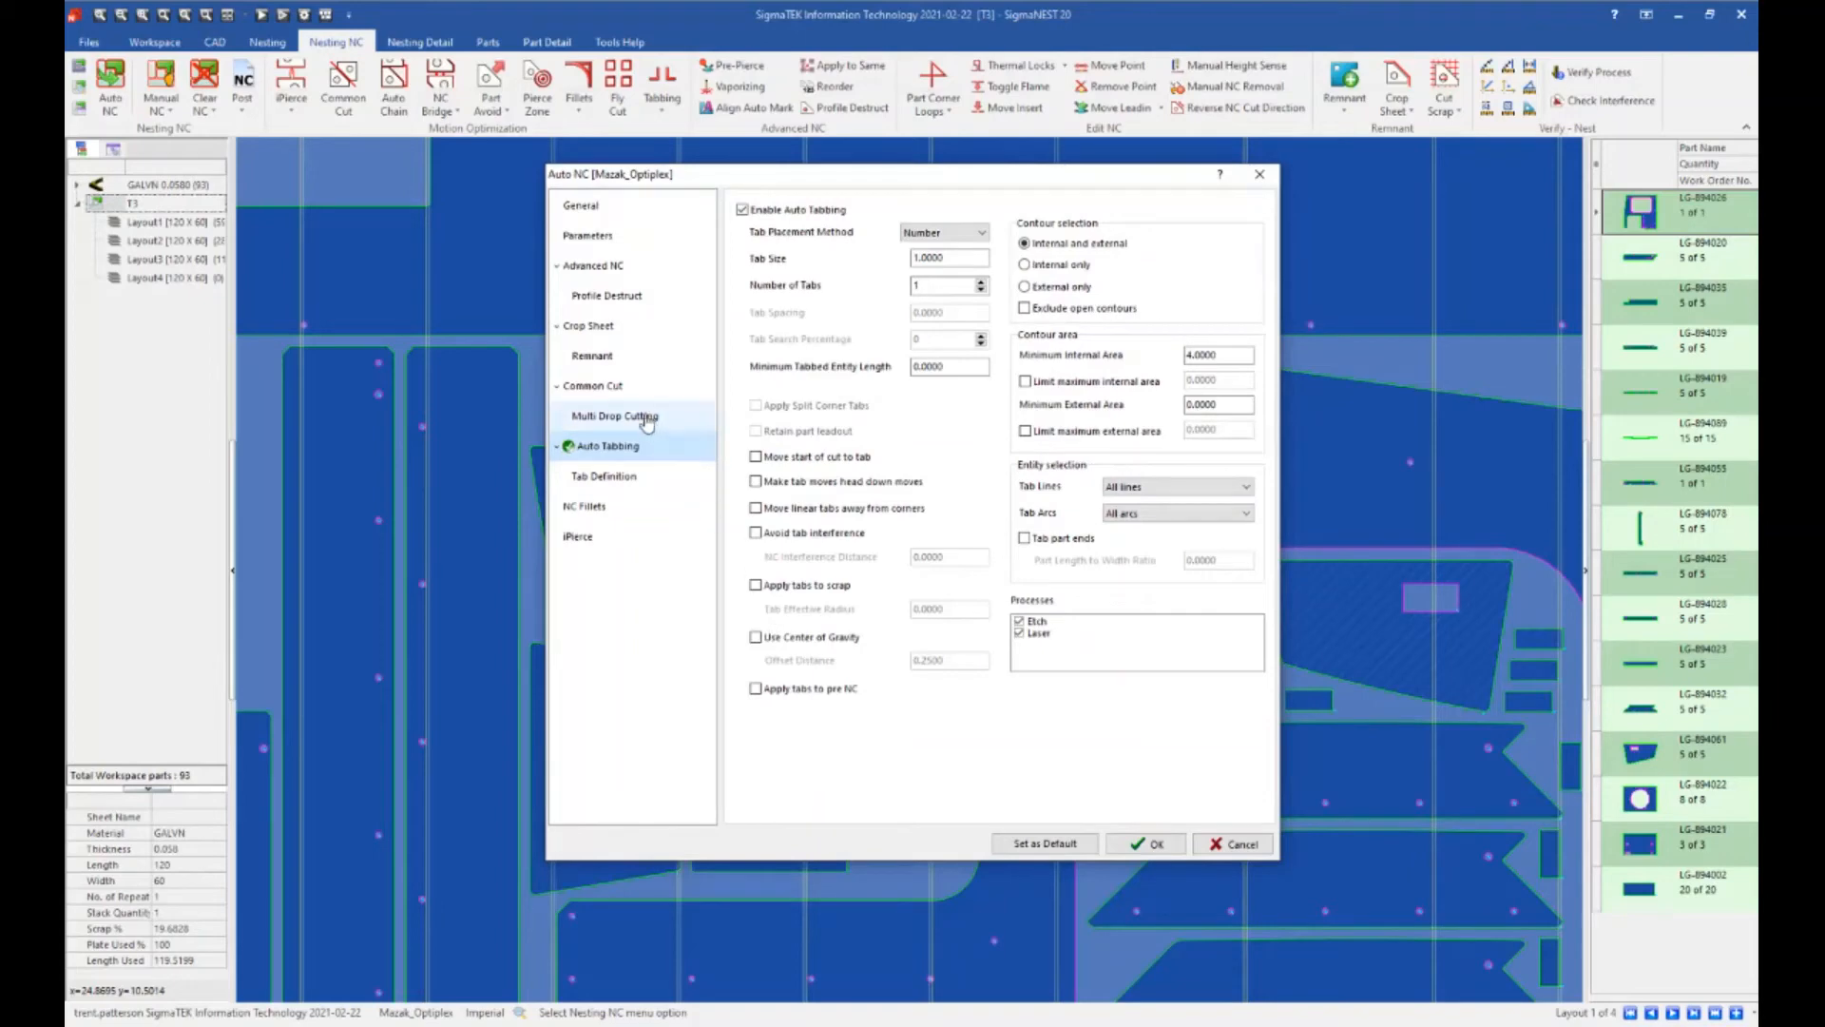
pyautogui.click(646, 419)
pyautogui.click(609, 475)
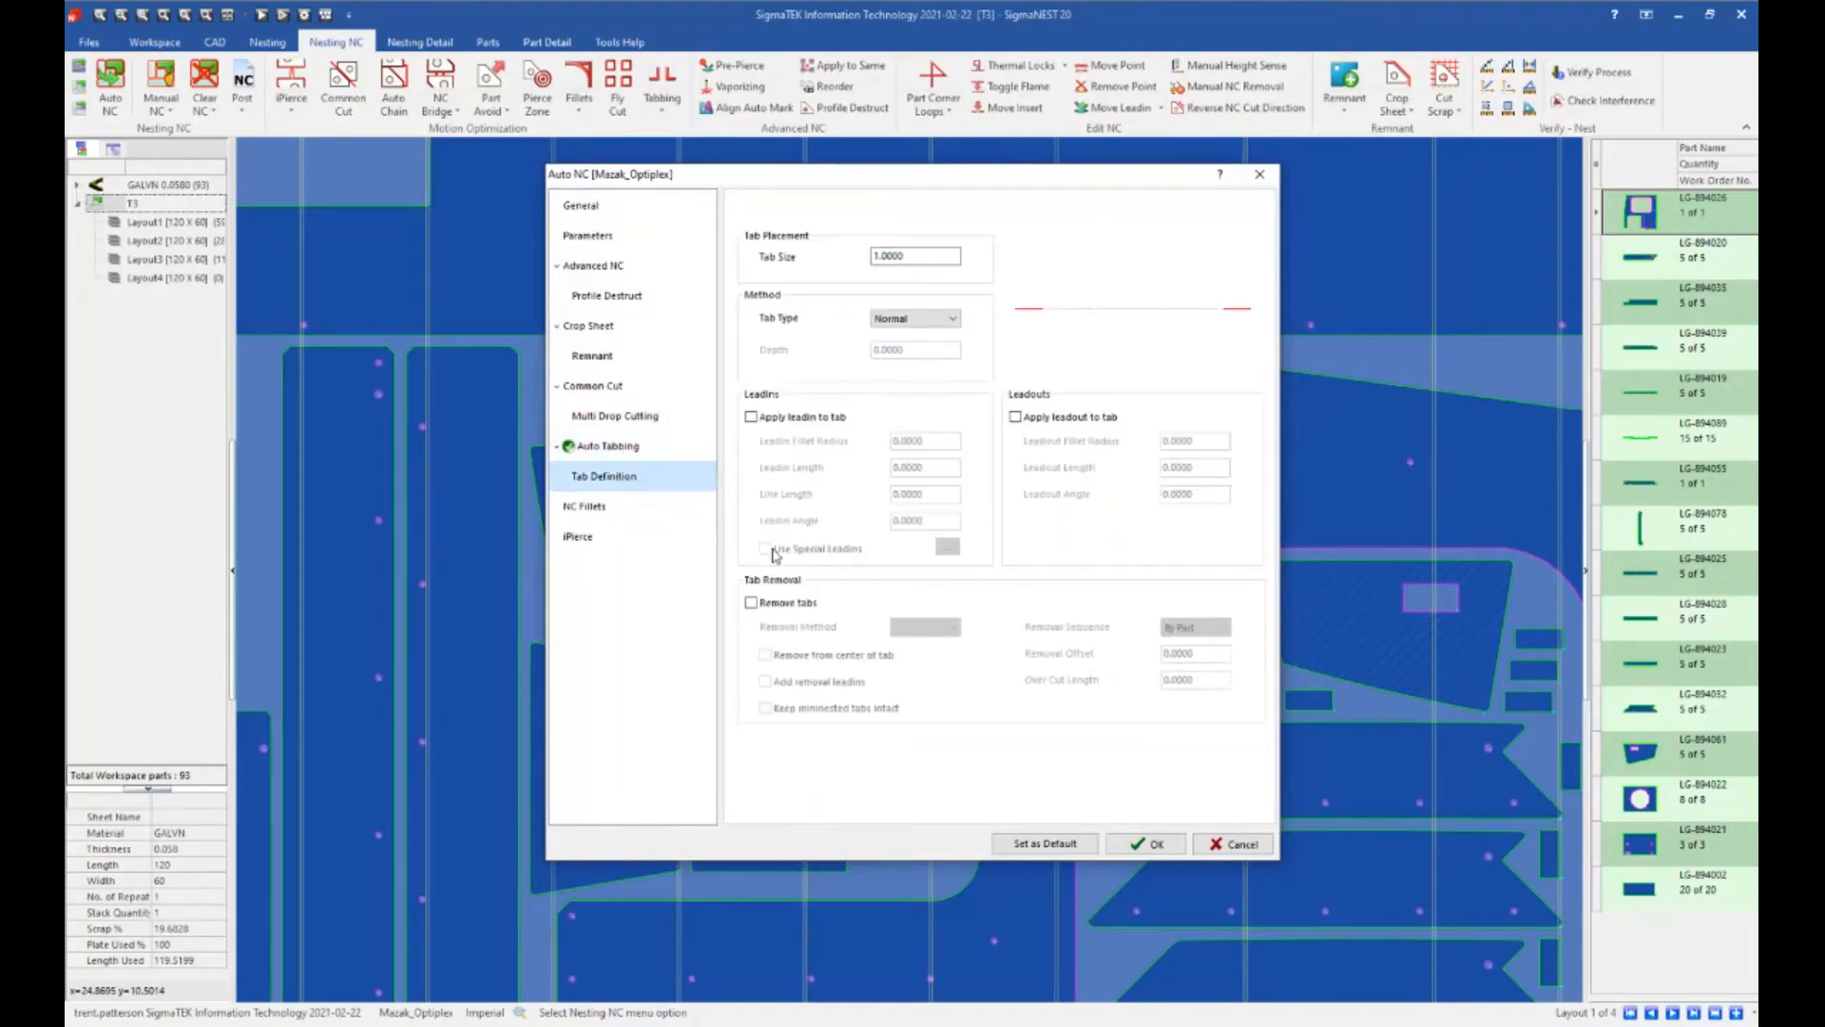
pyautogui.click(751, 603)
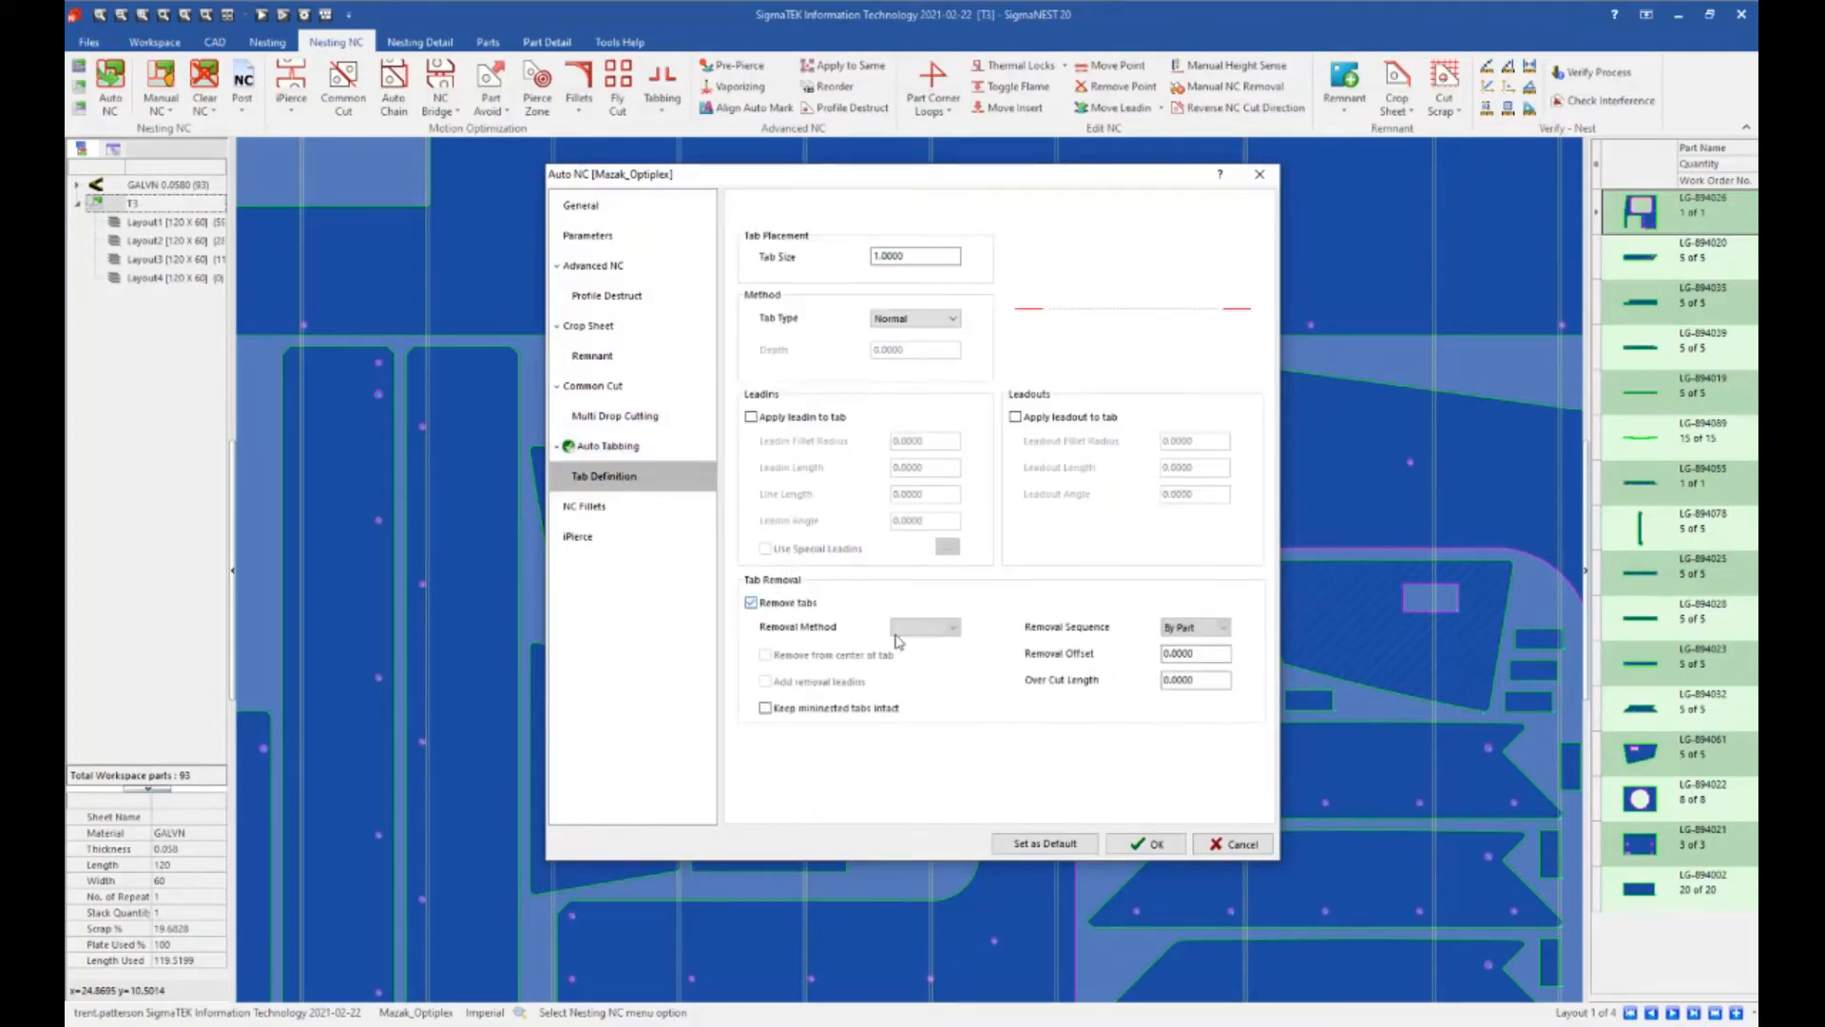
pyautogui.click(898, 629)
pyautogui.click(908, 647)
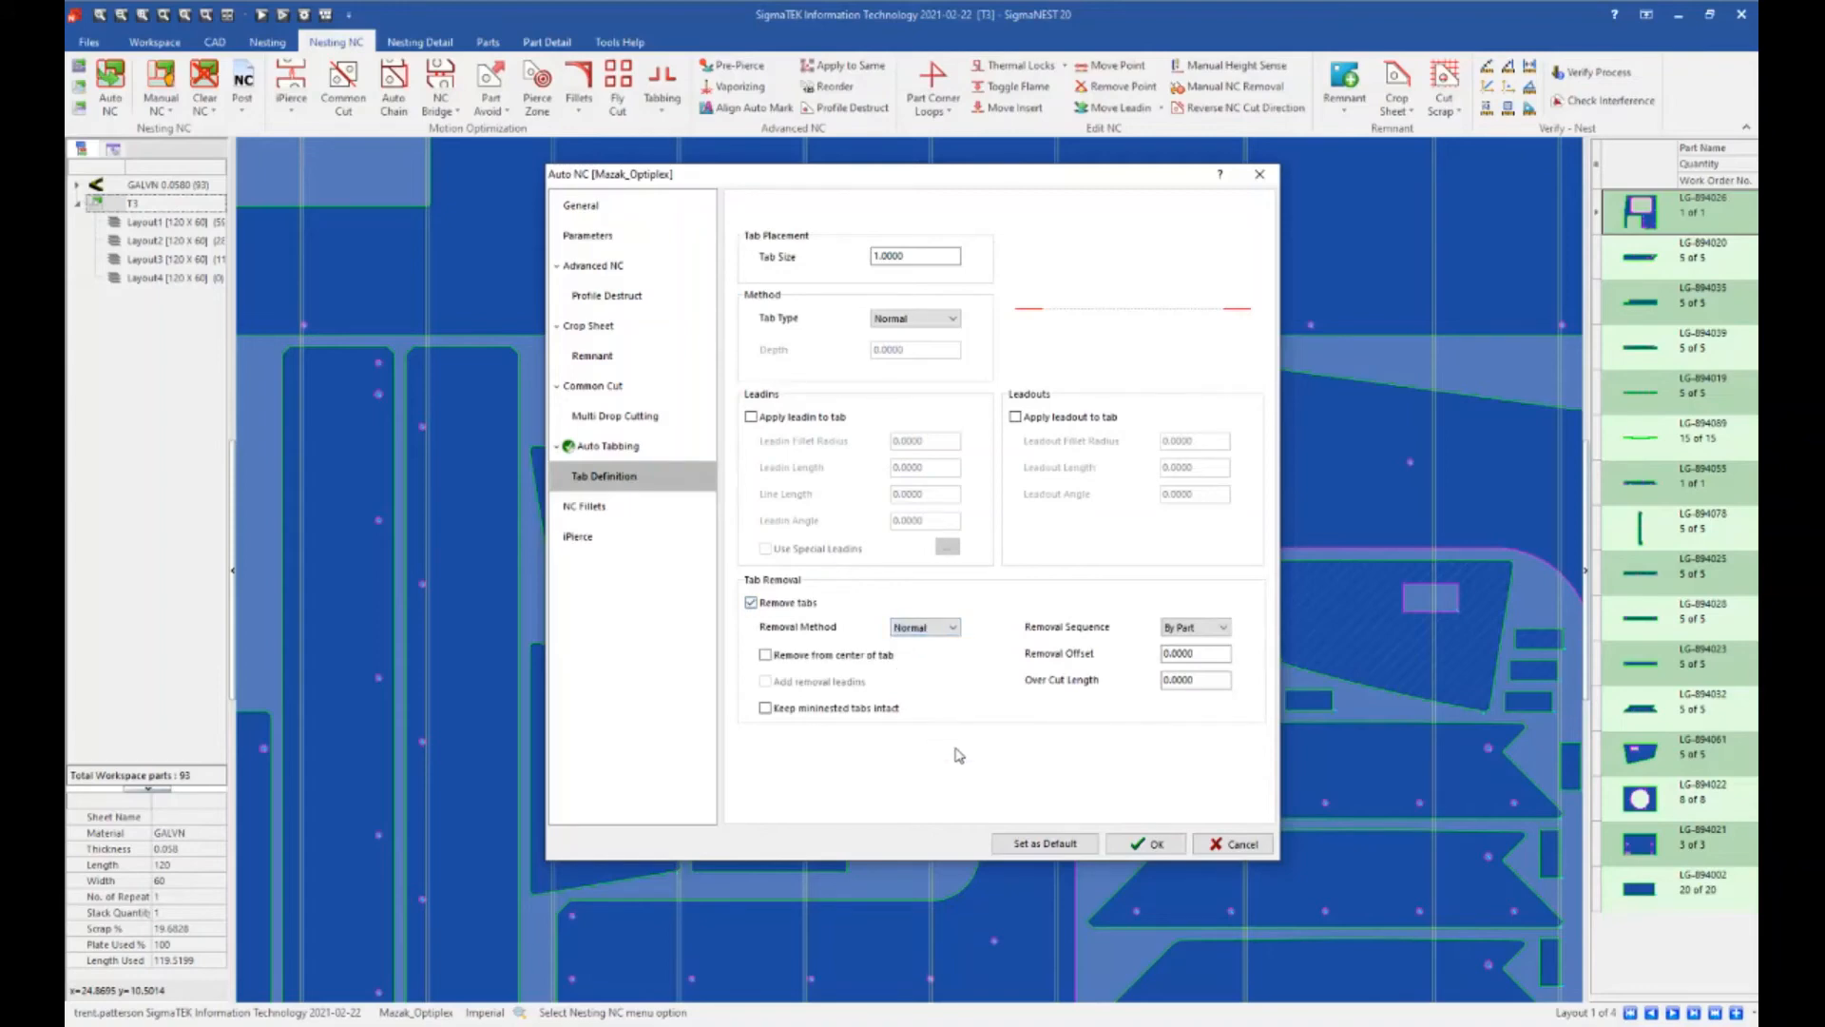
pyautogui.click(1155, 843)
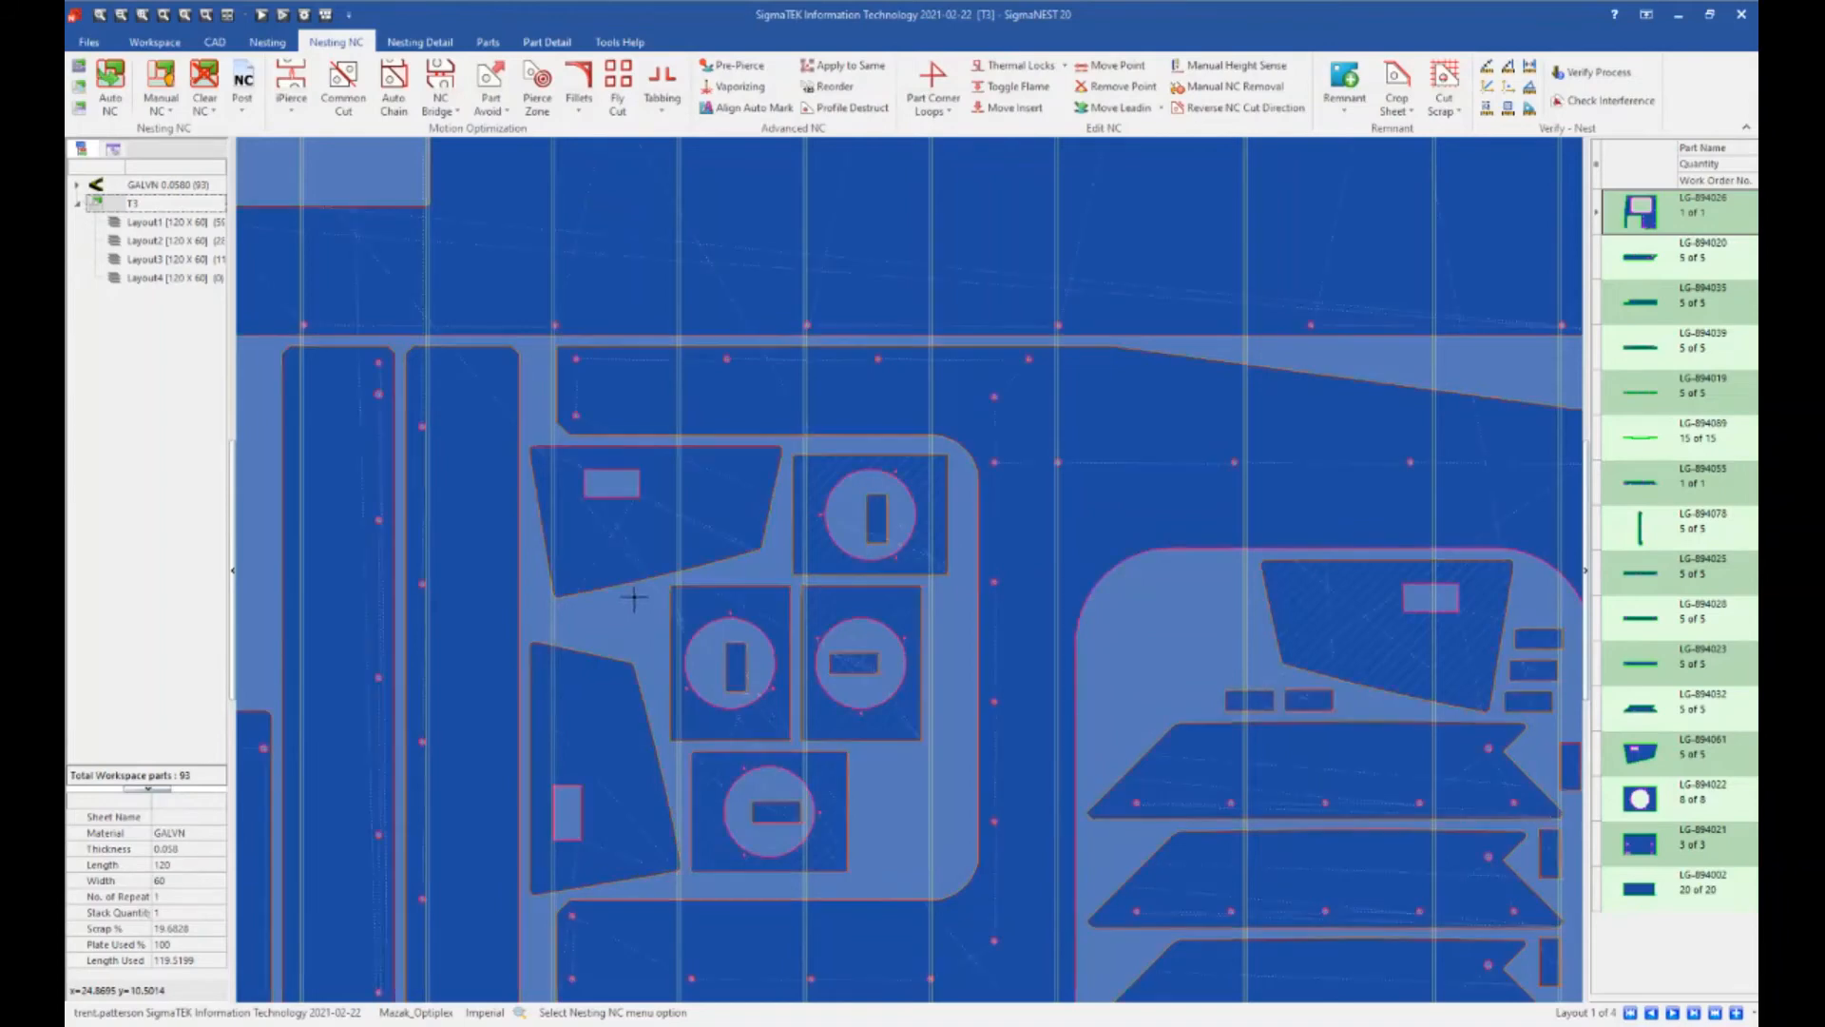
# - Open the NC simulation and jump to the moves that cut the small rectangle inside a square part's round cutout
pyautogui.scroll(-3, 561, 451)
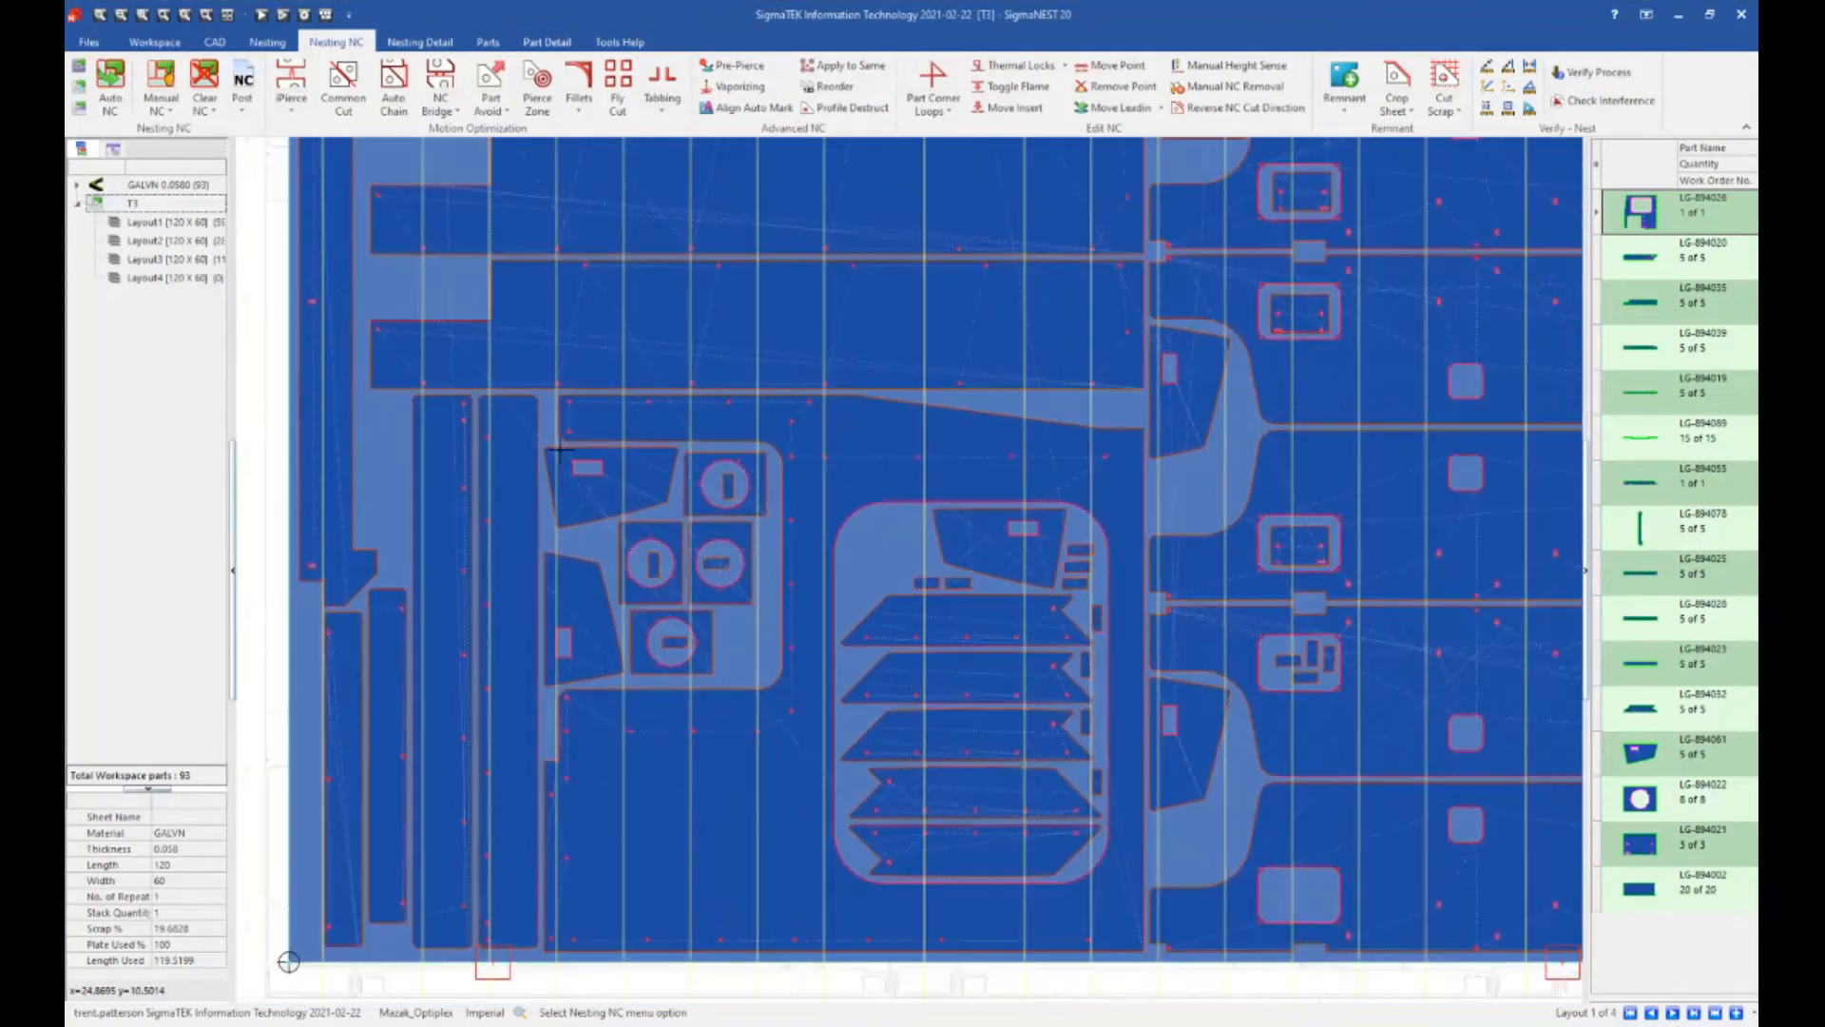
pyautogui.scroll(1, 570, 453)
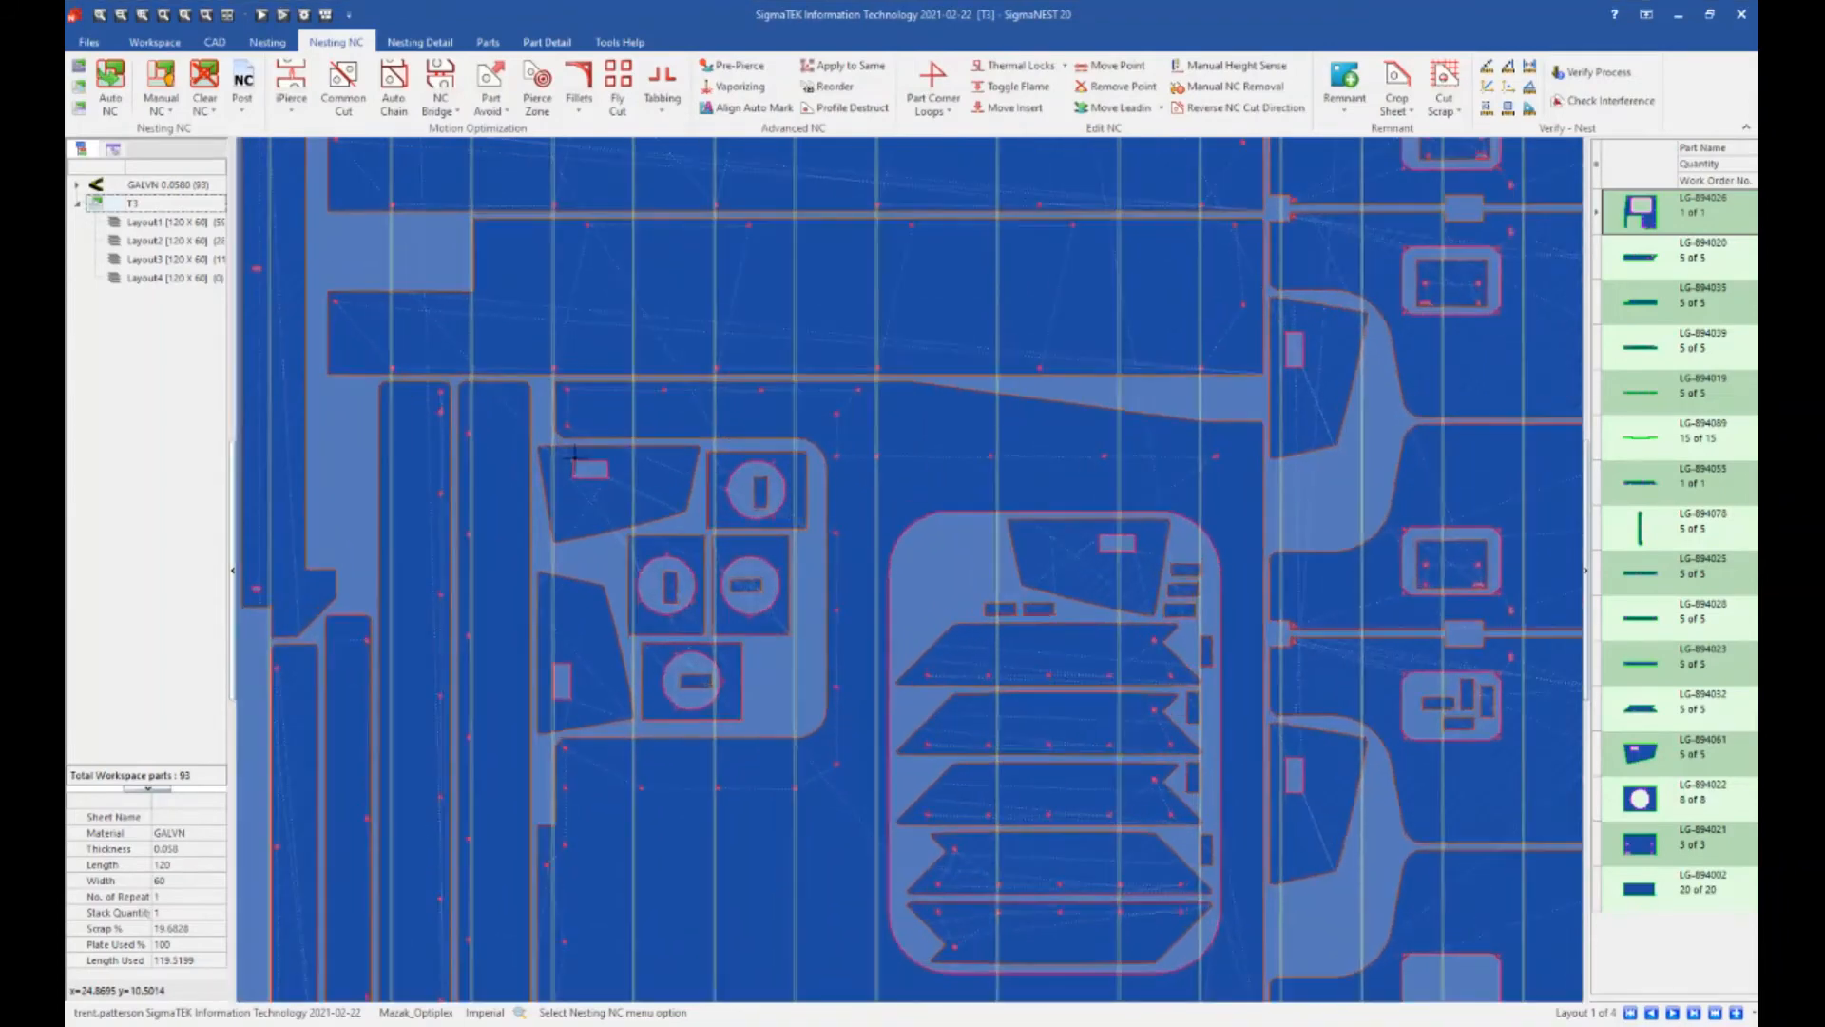
pyautogui.click(264, 17)
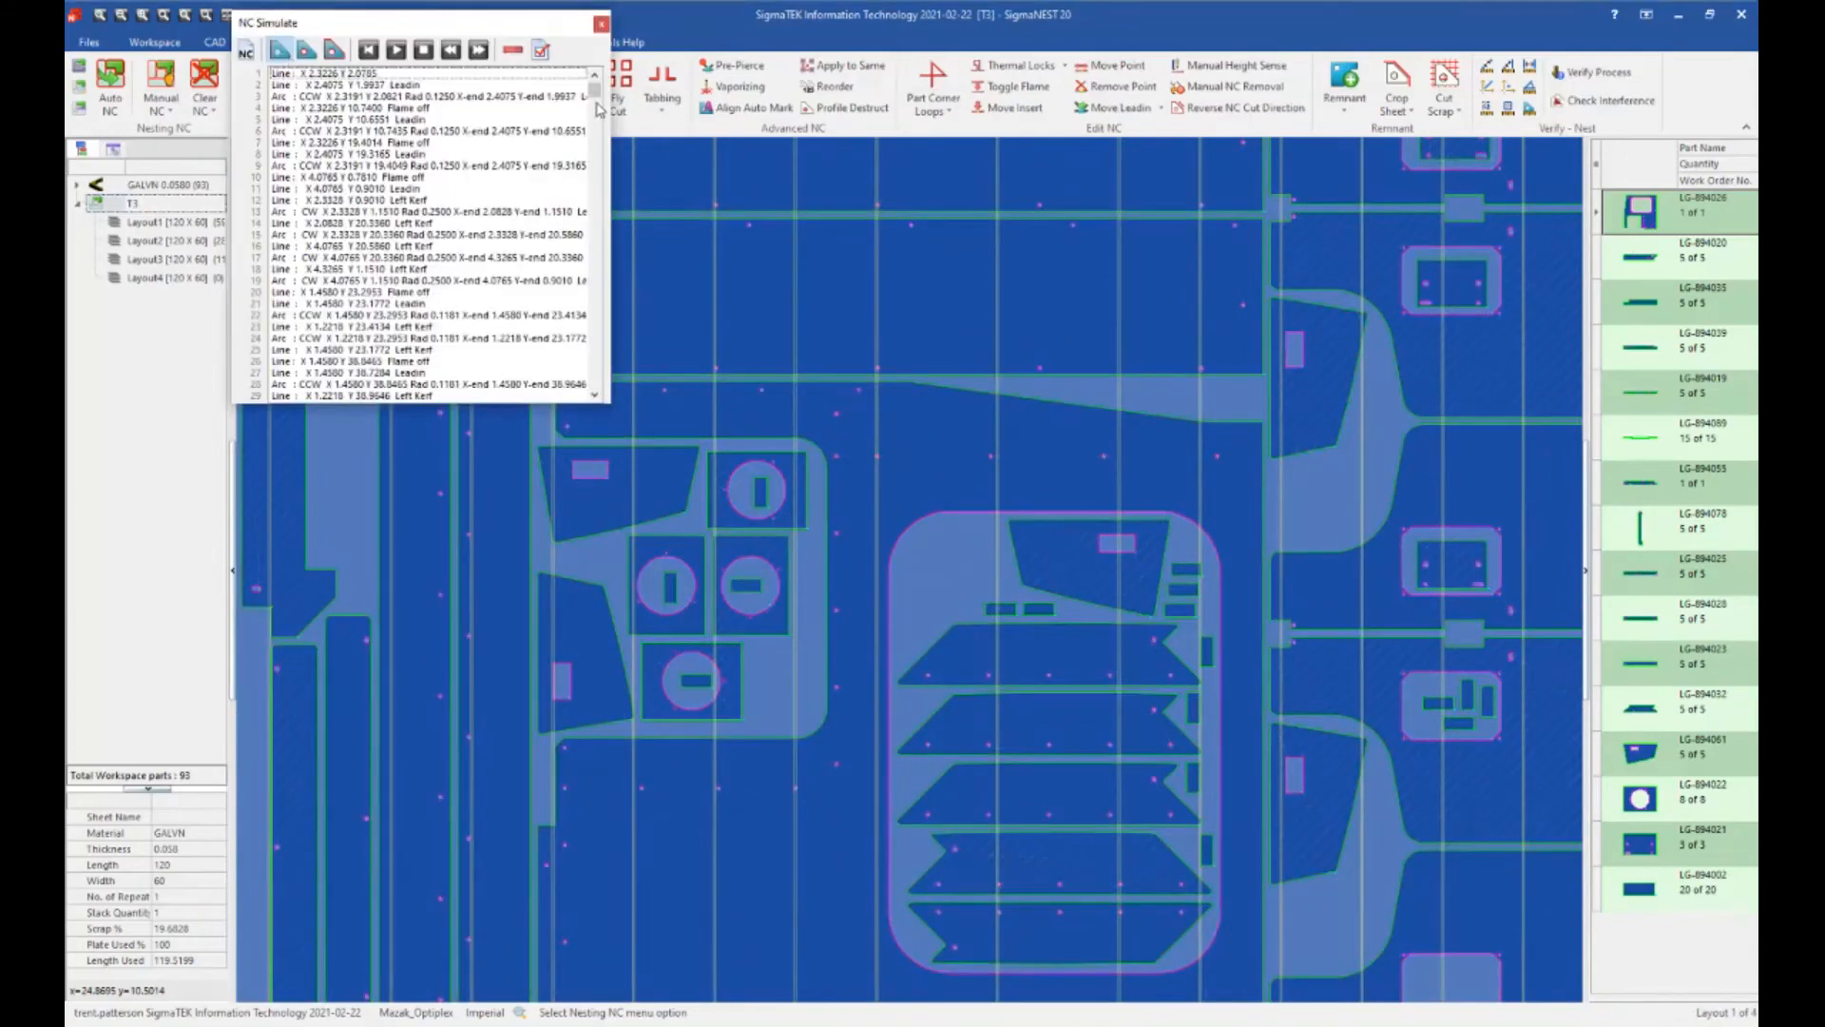
pyautogui.moveTo(595, 94); pyautogui.dragTo(595, 140)
pyautogui.click(401, 168)
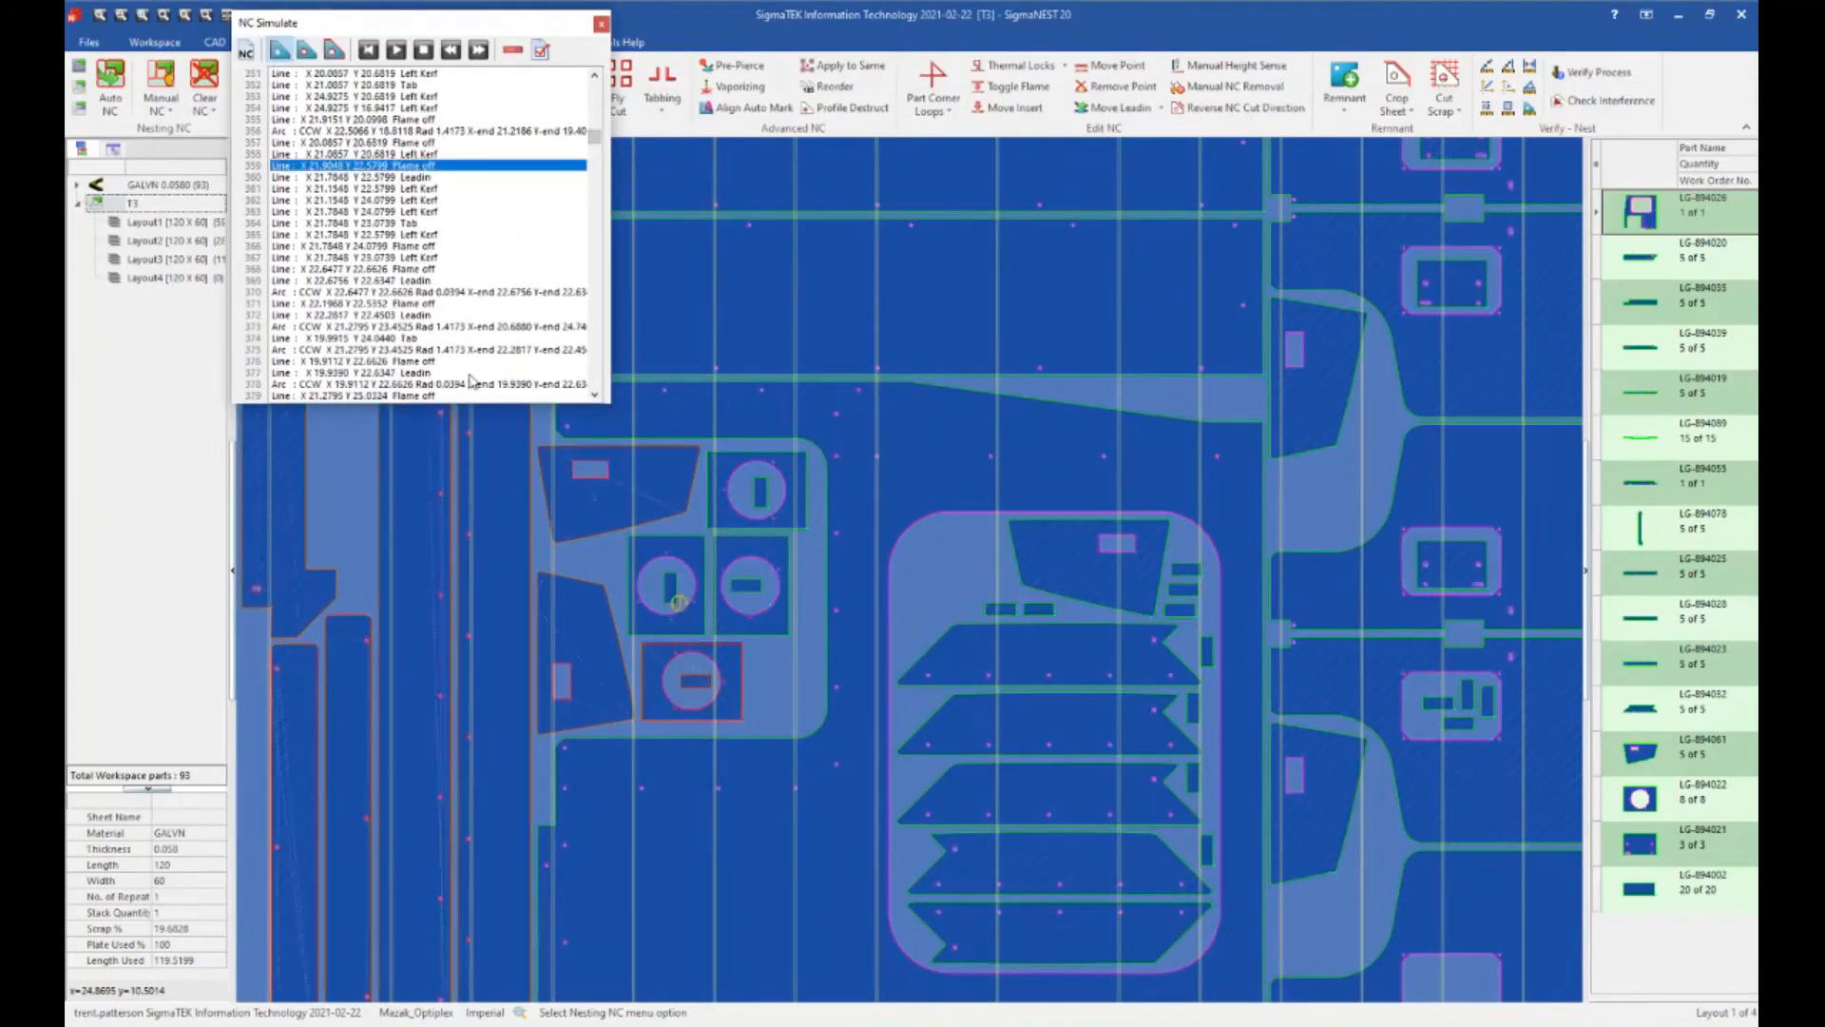
pyautogui.click(384, 224)
pyautogui.click(379, 248)
pyautogui.click(386, 292)
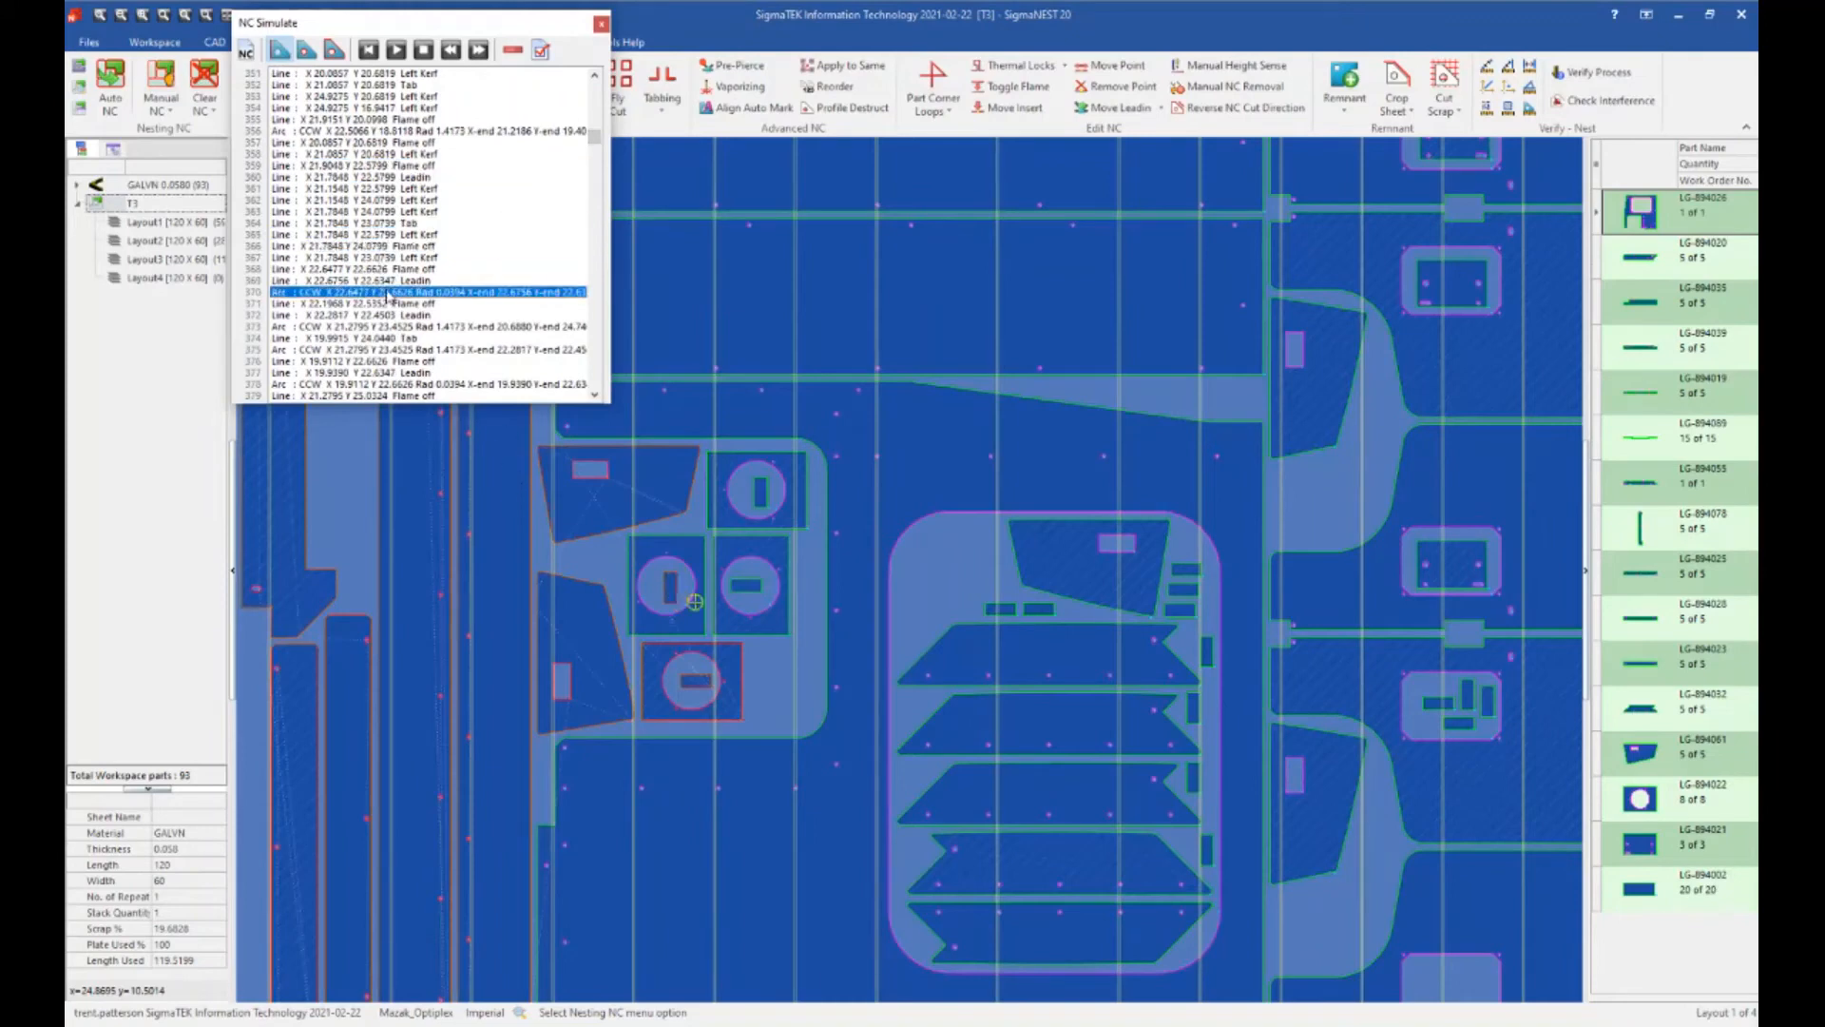
pyautogui.click(389, 212)
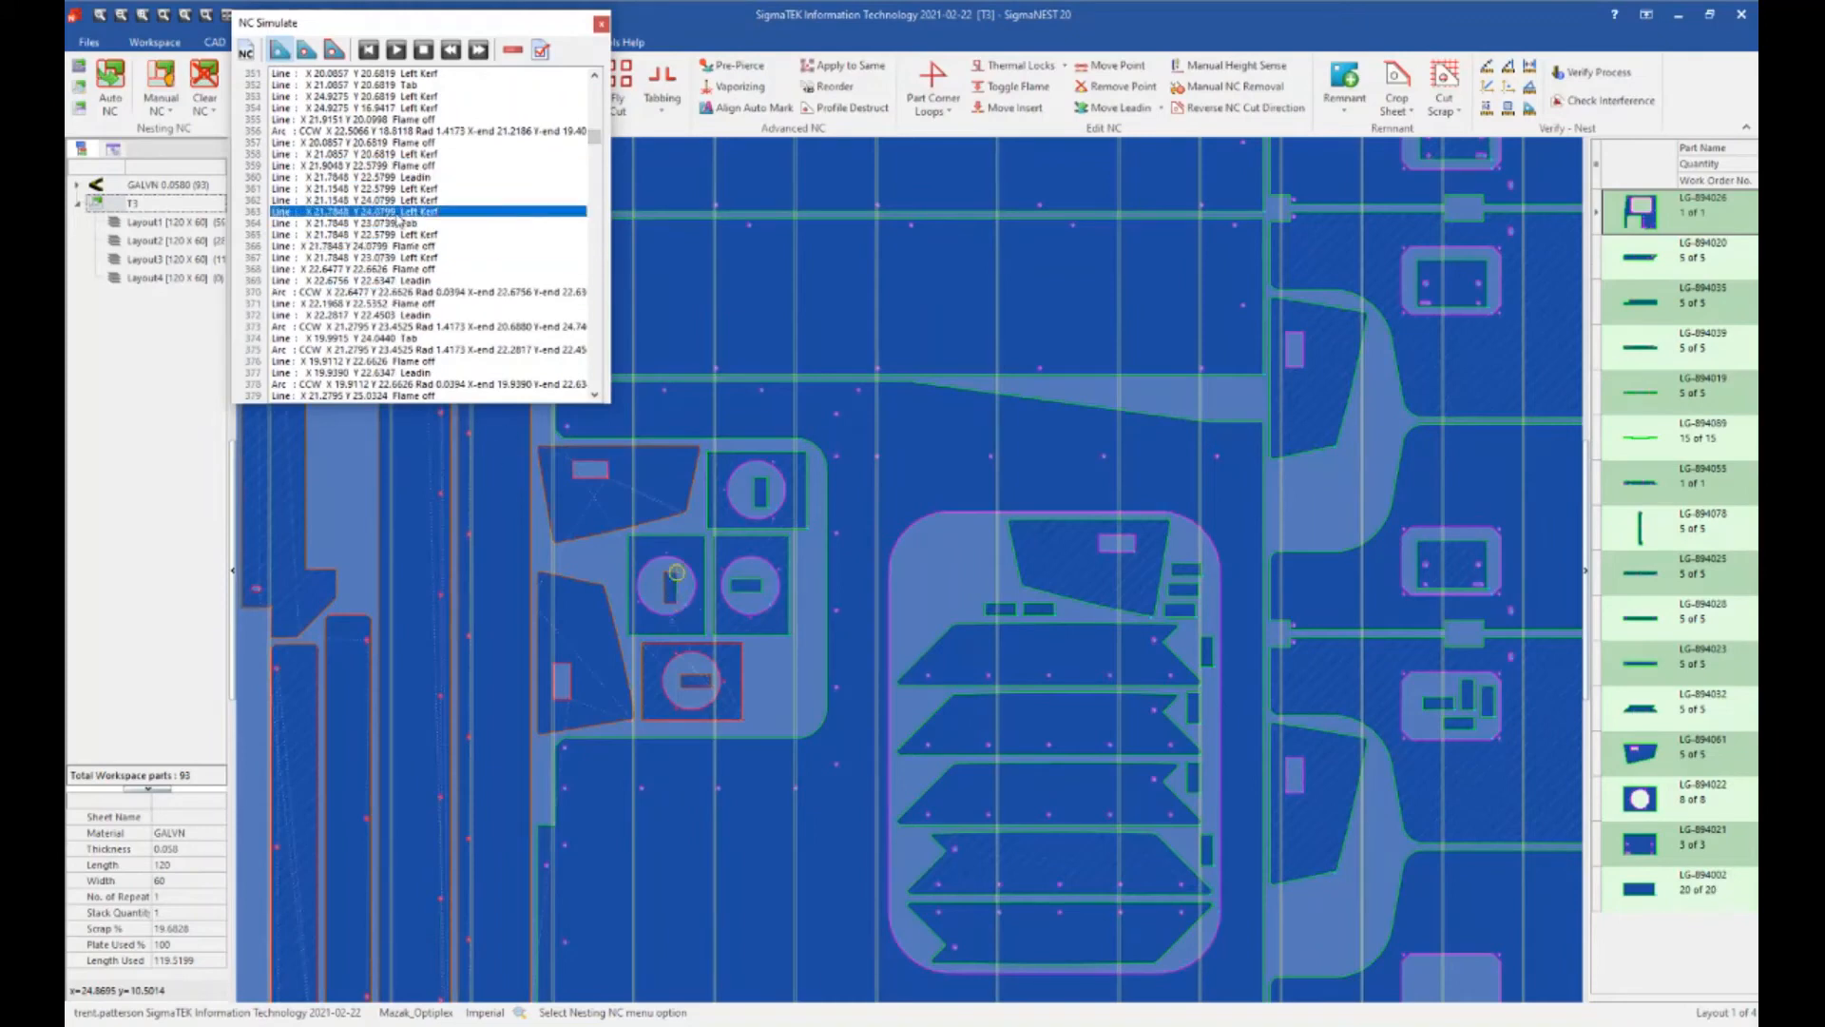
# - Simulate the tabbed outline of the small rectangular part nested inside the round cutout, move by move
pyautogui.press('Up')
pyautogui.press('Up')
pyautogui.press('Up')
pyautogui.press('Down')
pyautogui.press('Down')
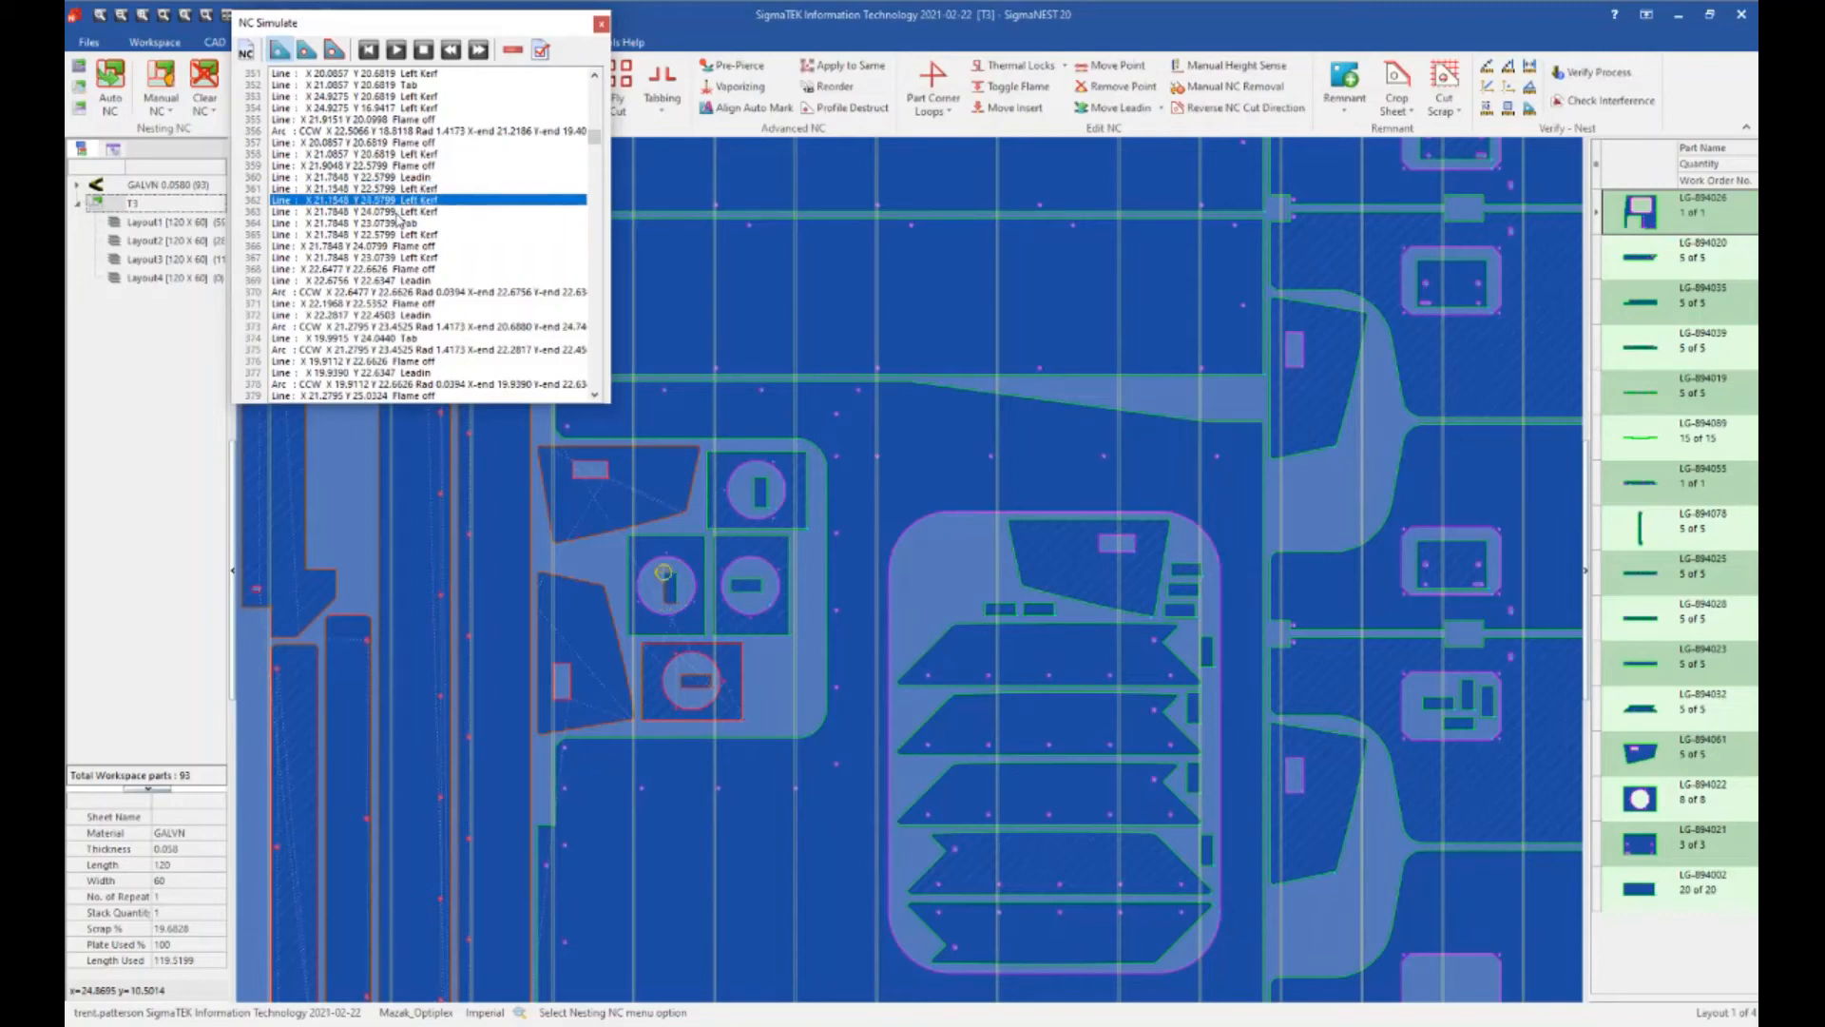
pyautogui.scroll(4, 680, 599)
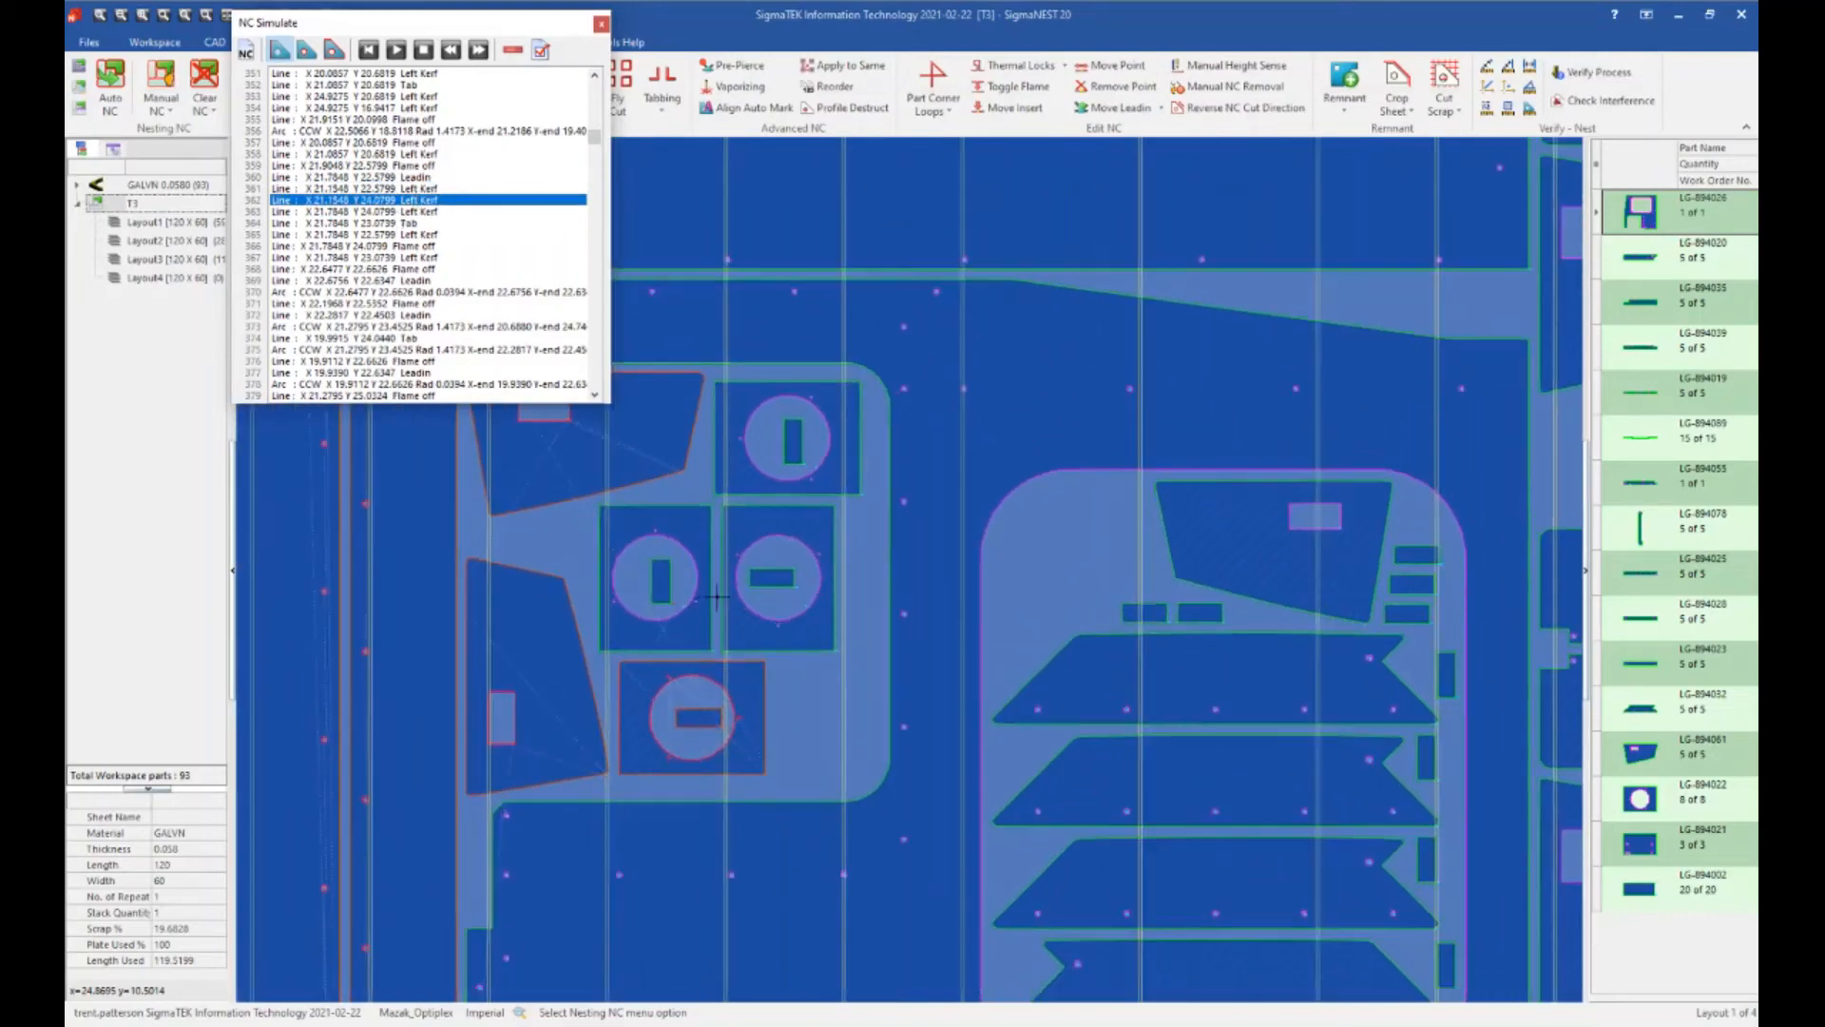
pyautogui.scroll(2, 720, 595)
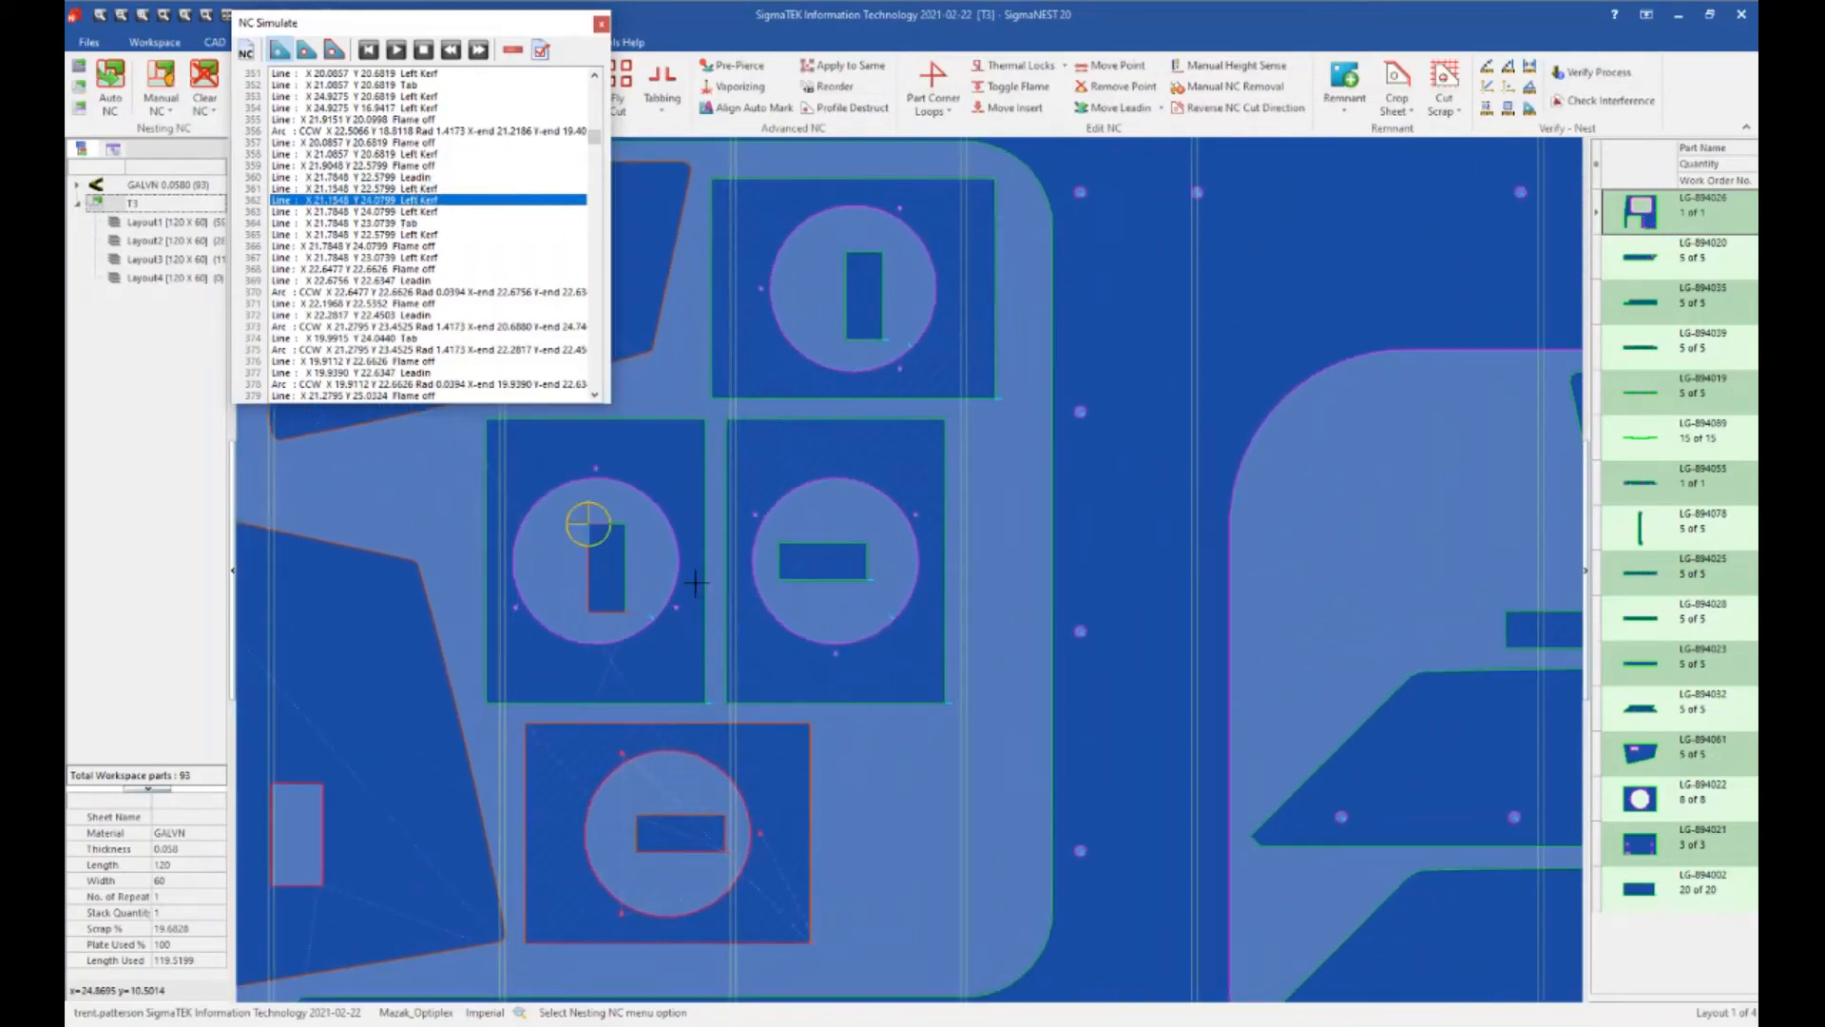
pyautogui.press('Down')
pyautogui.press('Down')
pyautogui.press('Down')
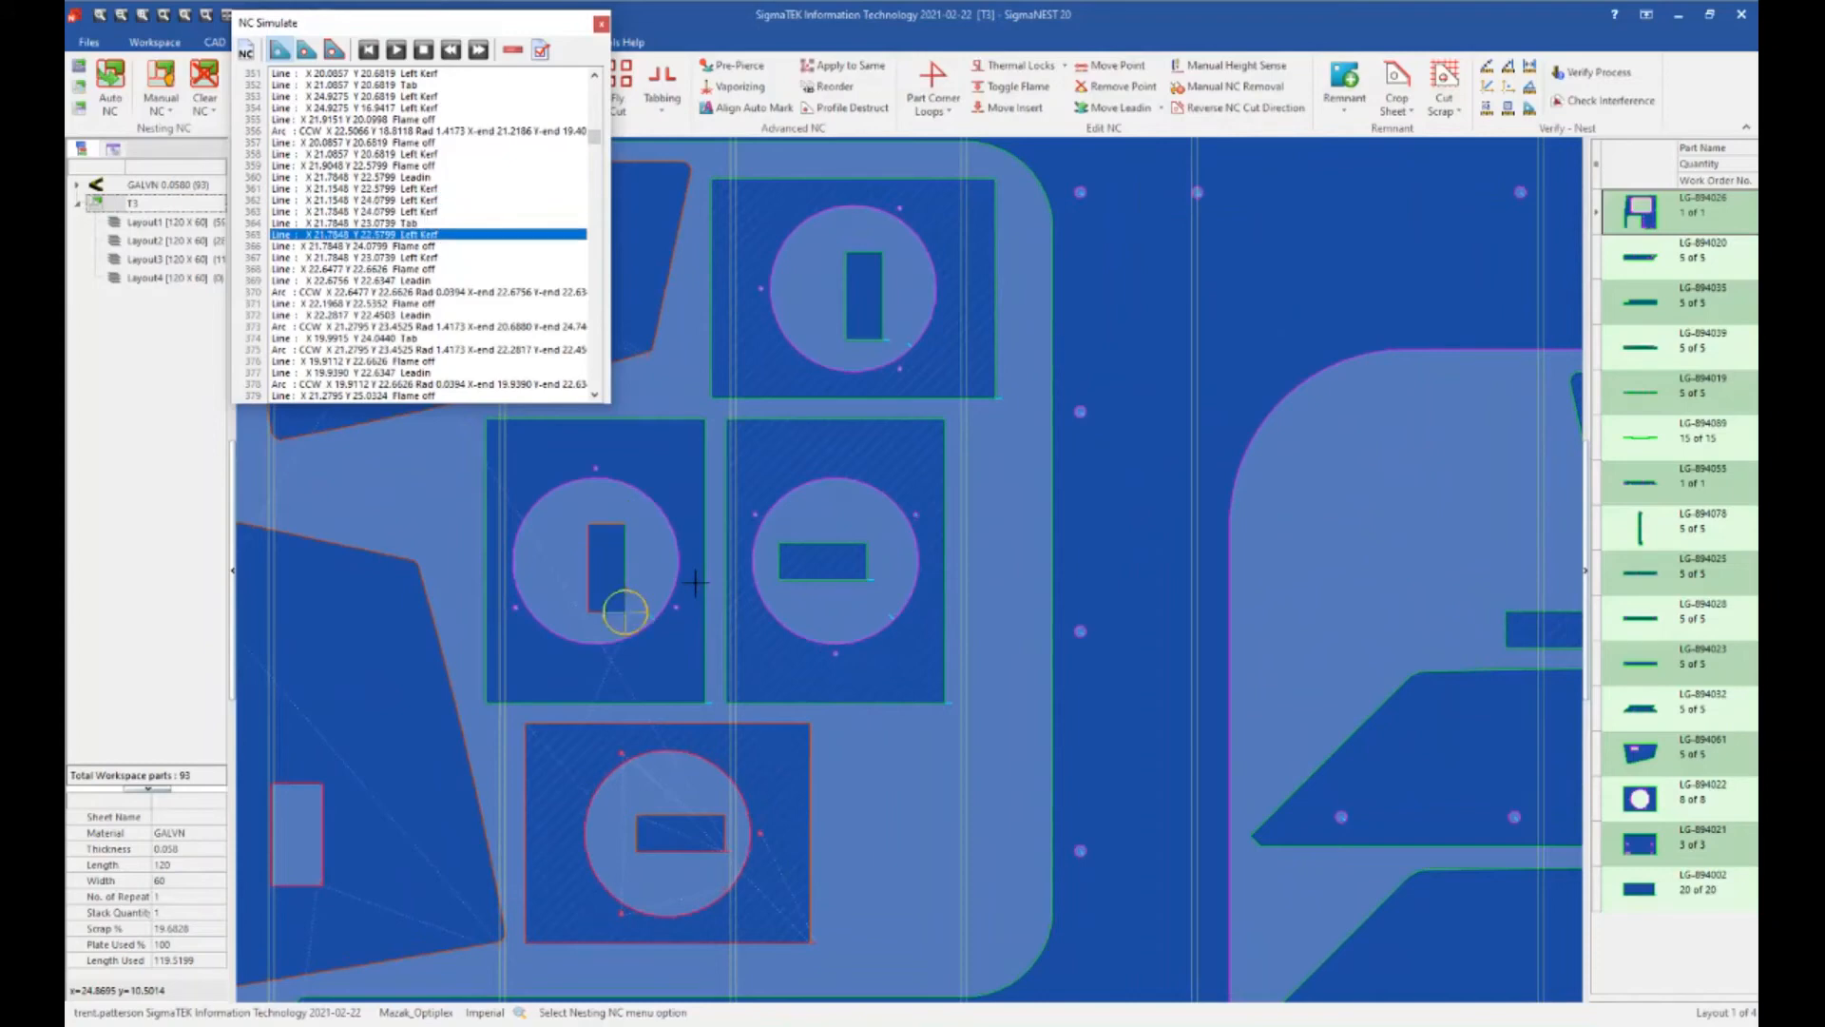
# - Simulate the tab removal cut on the small rectangular part
pyautogui.press('Down')
pyautogui.press('Down')
pyautogui.press('Down')
pyautogui.press('Down')
pyautogui.press('Down')
pyautogui.press('Down')
pyautogui.press('Down')
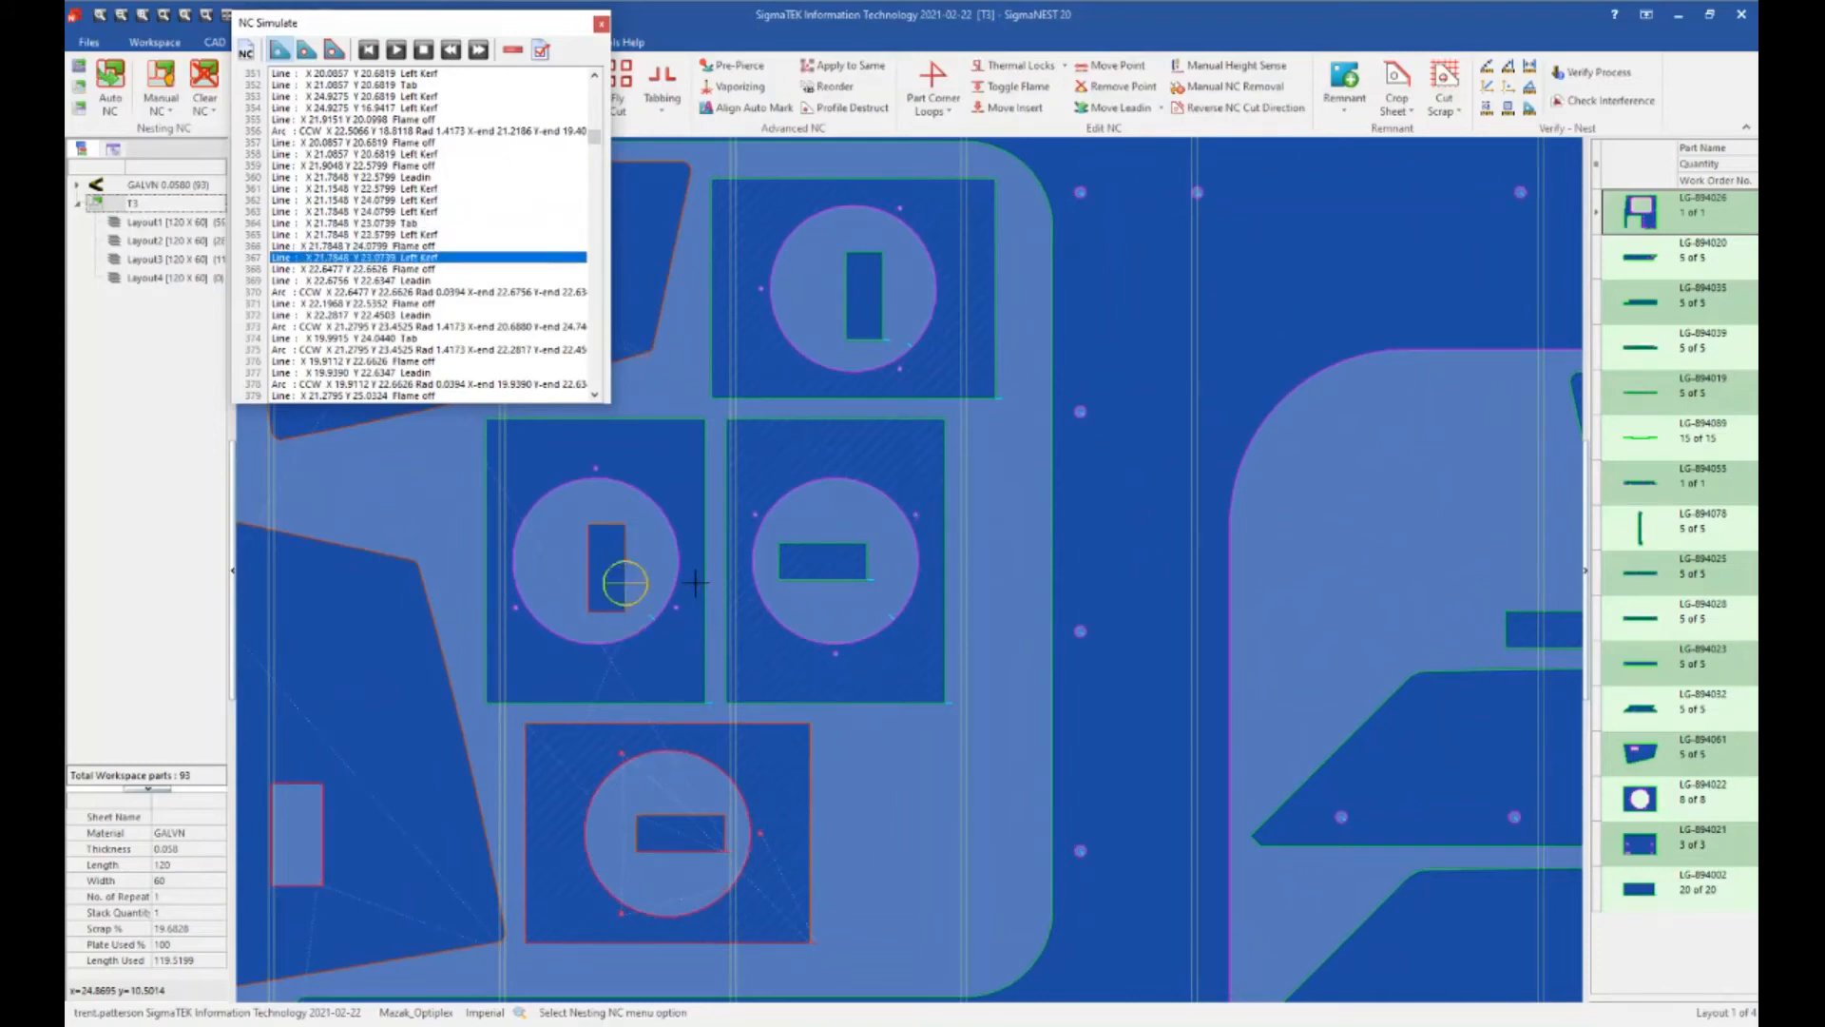
# - Simulate the first small hole and the tabbed circular cutout of the surrounding square part
pyautogui.press('Down')
pyautogui.press('Down')
pyautogui.press('Down')
pyautogui.press('Down')
pyautogui.press('Down')
pyautogui.press('Down')
pyautogui.press('Down')
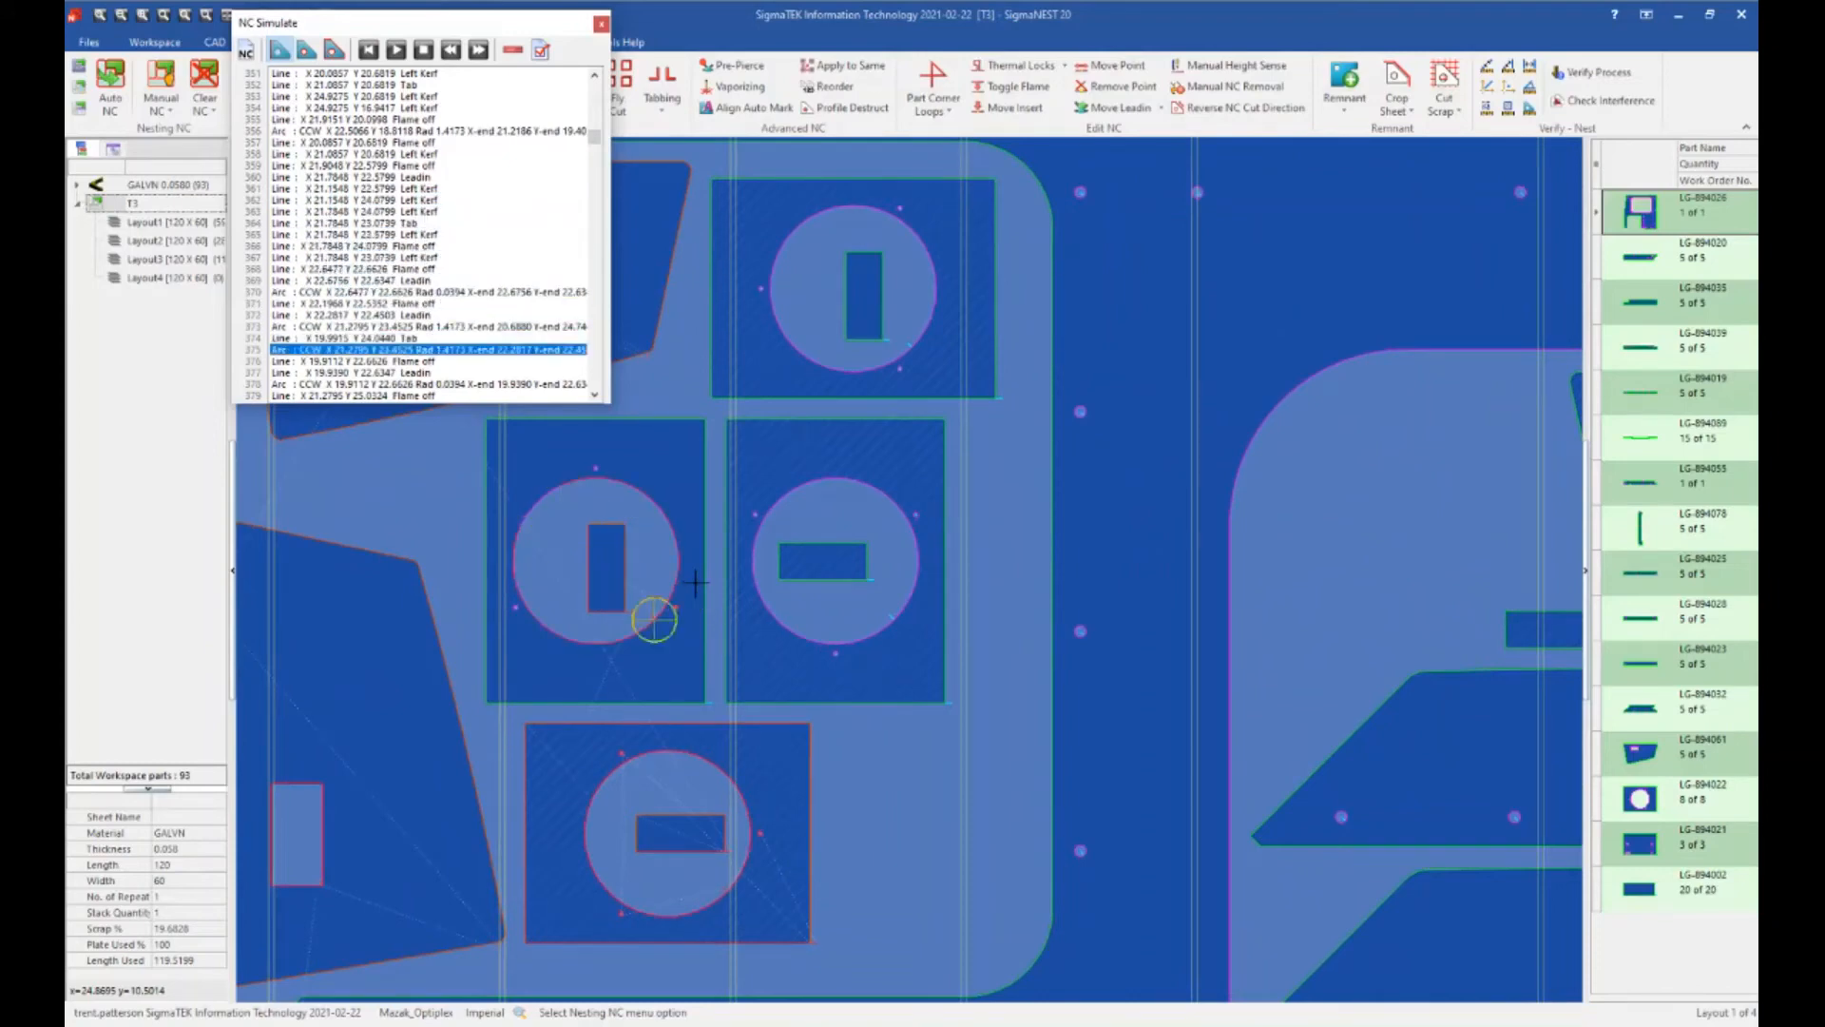
# - Simulate the remaining small holes around the circular cutout
pyautogui.press('Down')
pyautogui.press('Down')
pyautogui.press('Down')
pyautogui.press('Down')
pyautogui.press('Down')
pyautogui.press('Down')
pyautogui.press('Down')
pyautogui.press('Down')
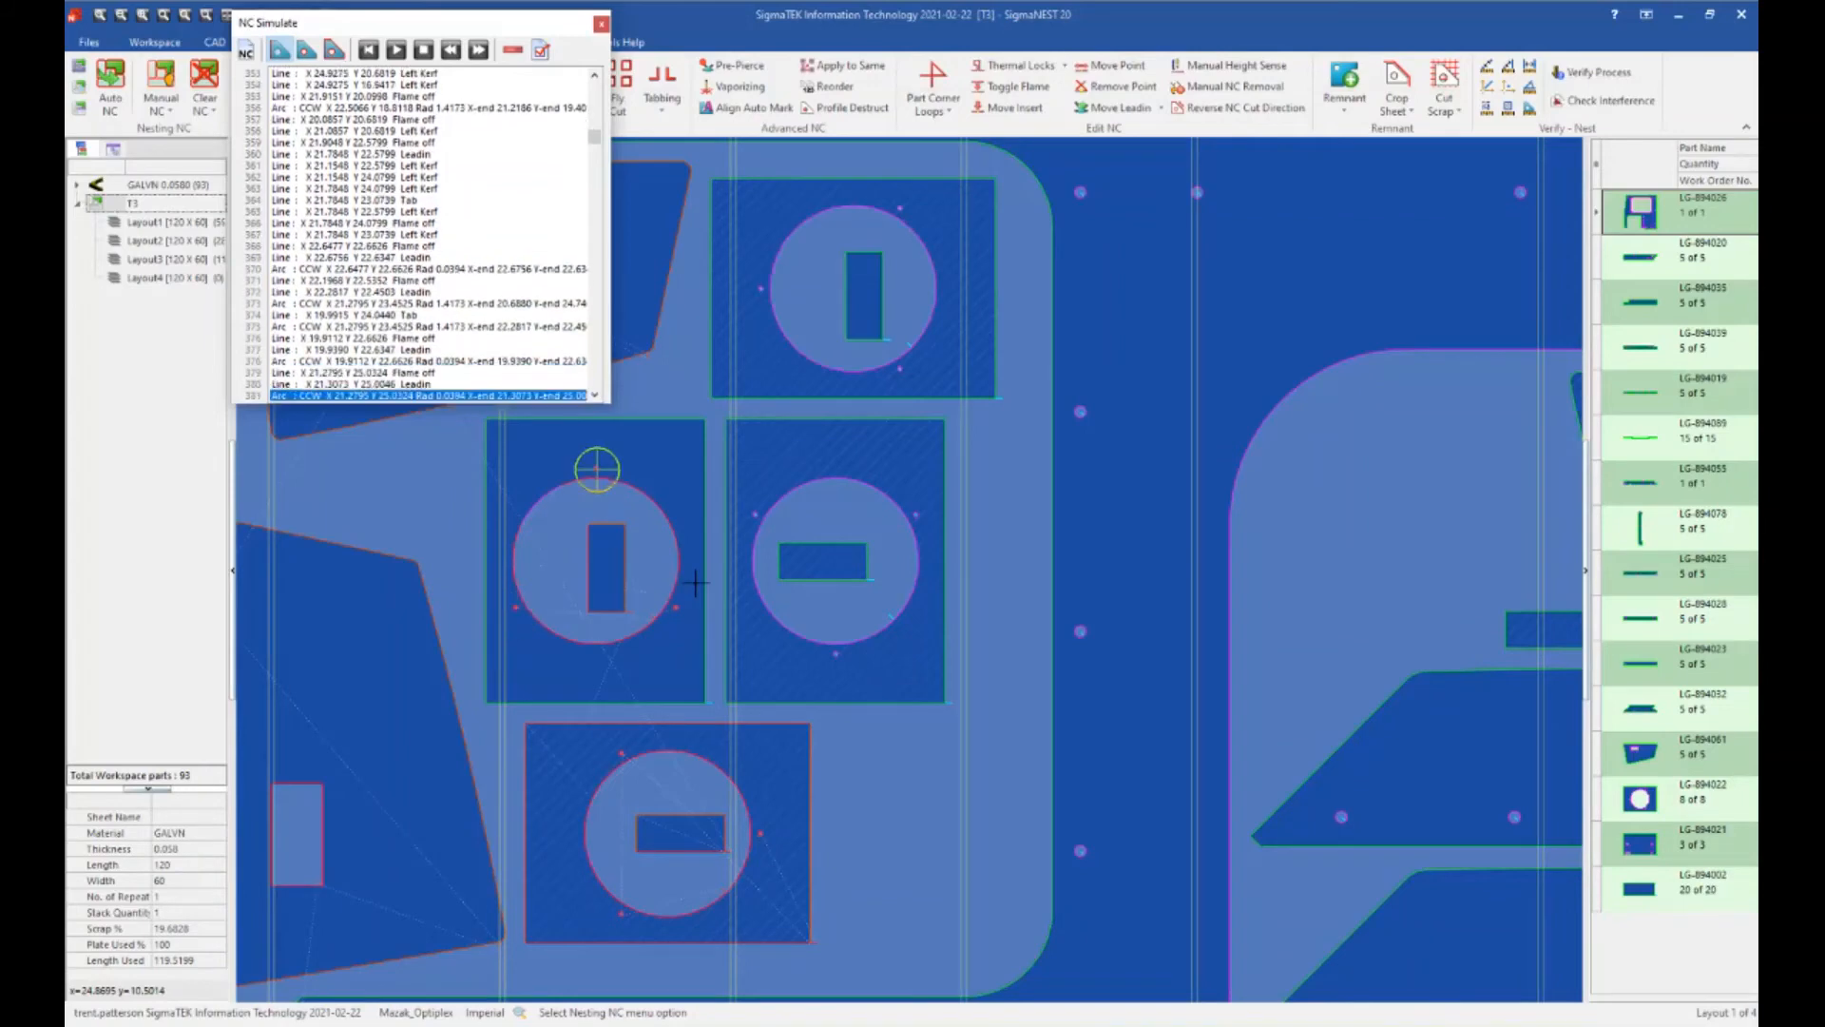
# - Simulate the square part's outer profile and the tab removal on its circular cutout and outline, and close the simulation
pyautogui.press('Down')
pyautogui.press('Down')
pyautogui.press('Down')
pyautogui.press('Down')
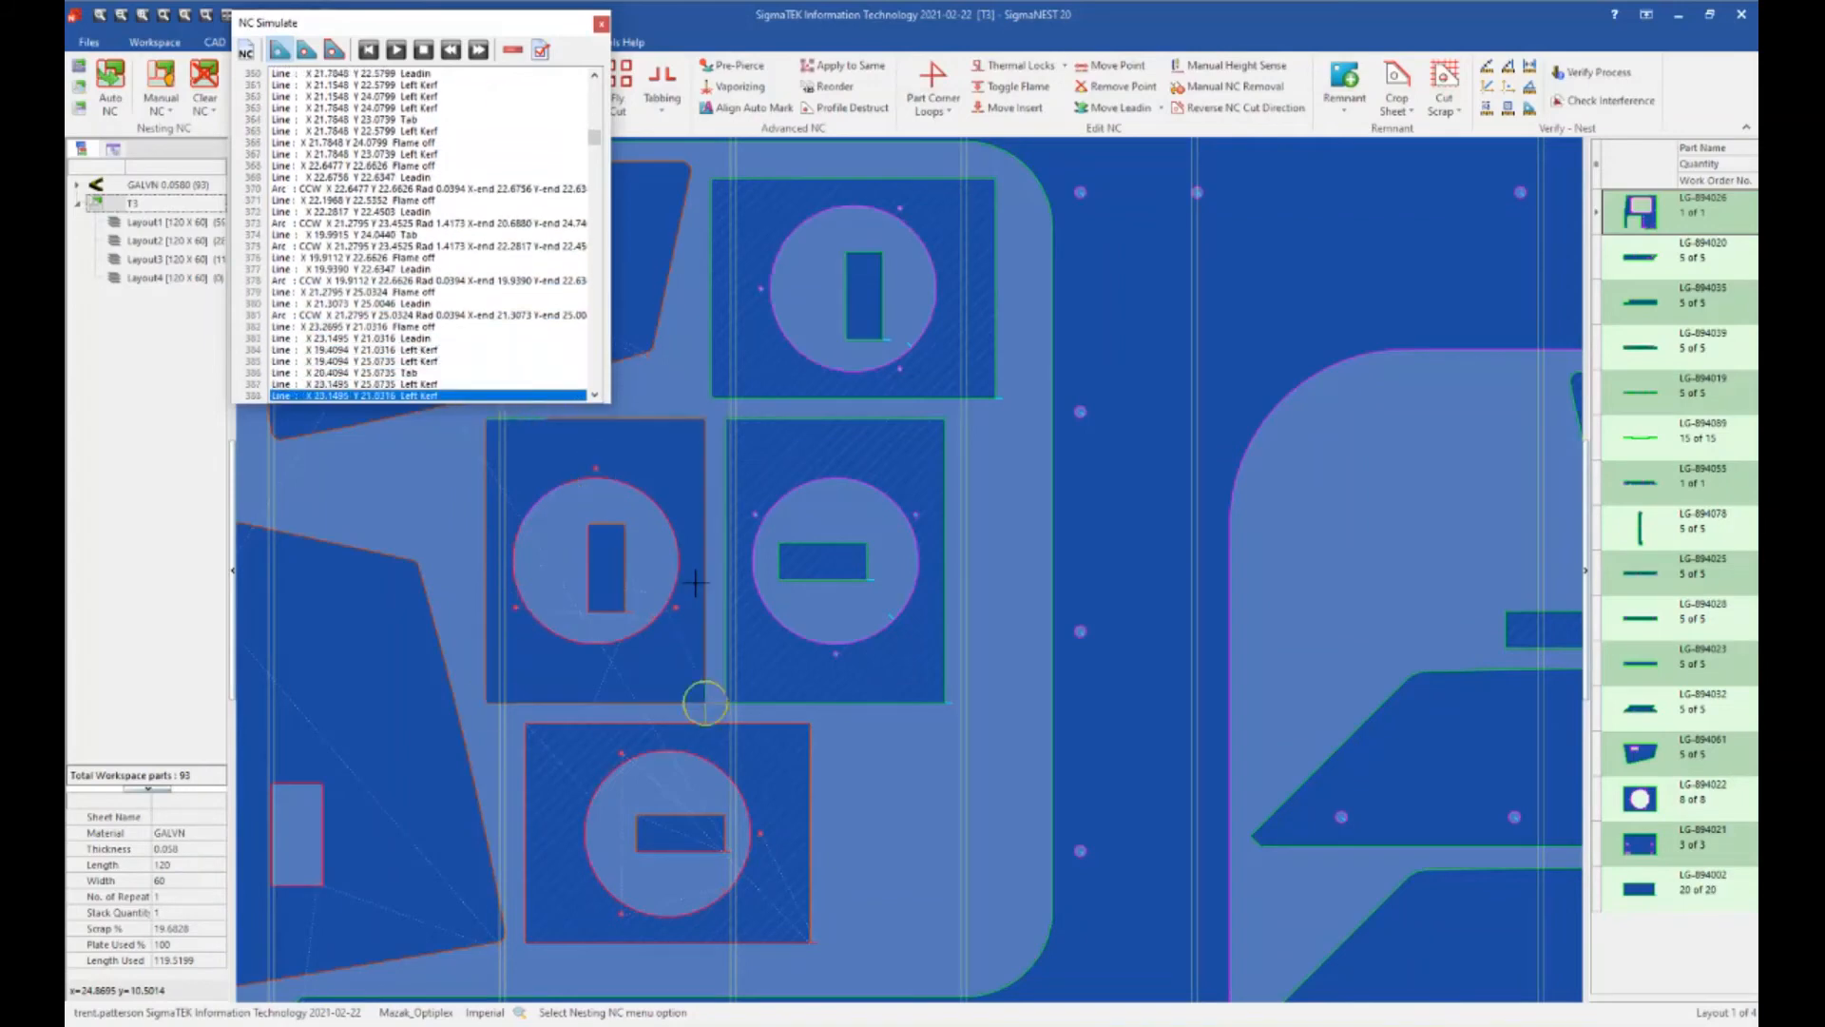
pyautogui.press('Down')
pyautogui.press('Down')
pyautogui.press('Down')
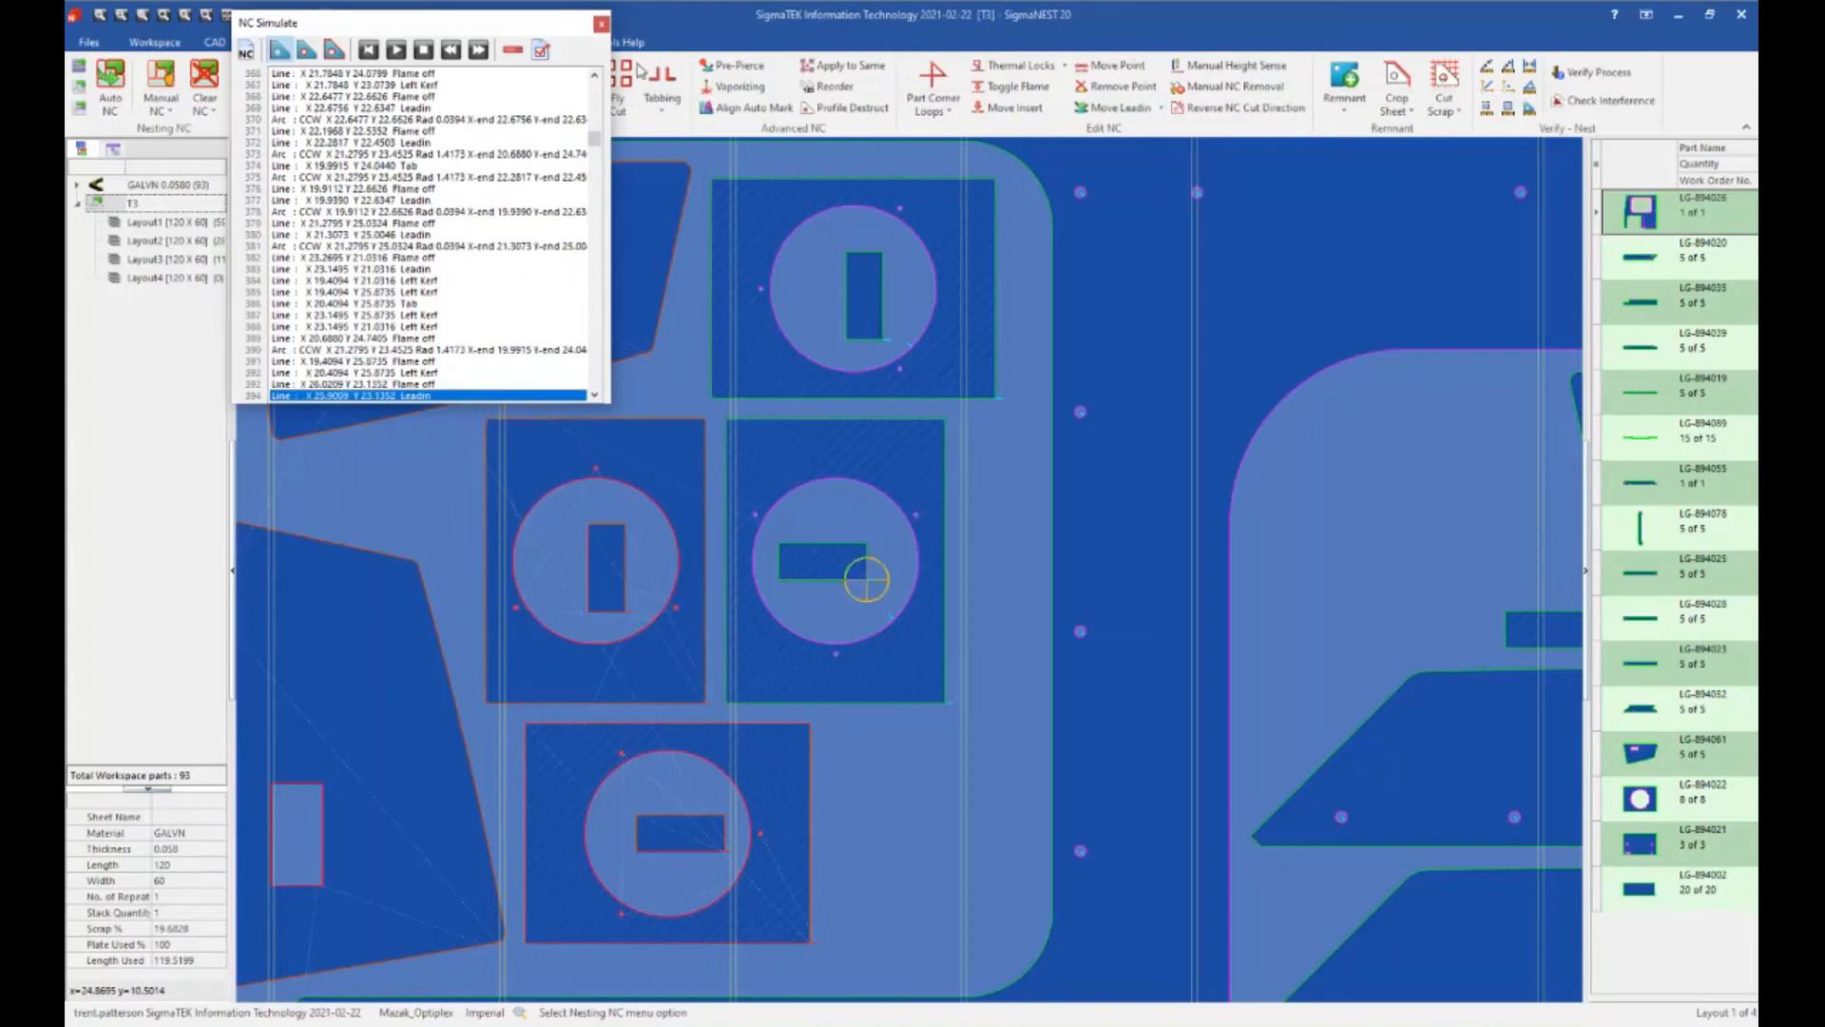
pyautogui.click(599, 27)
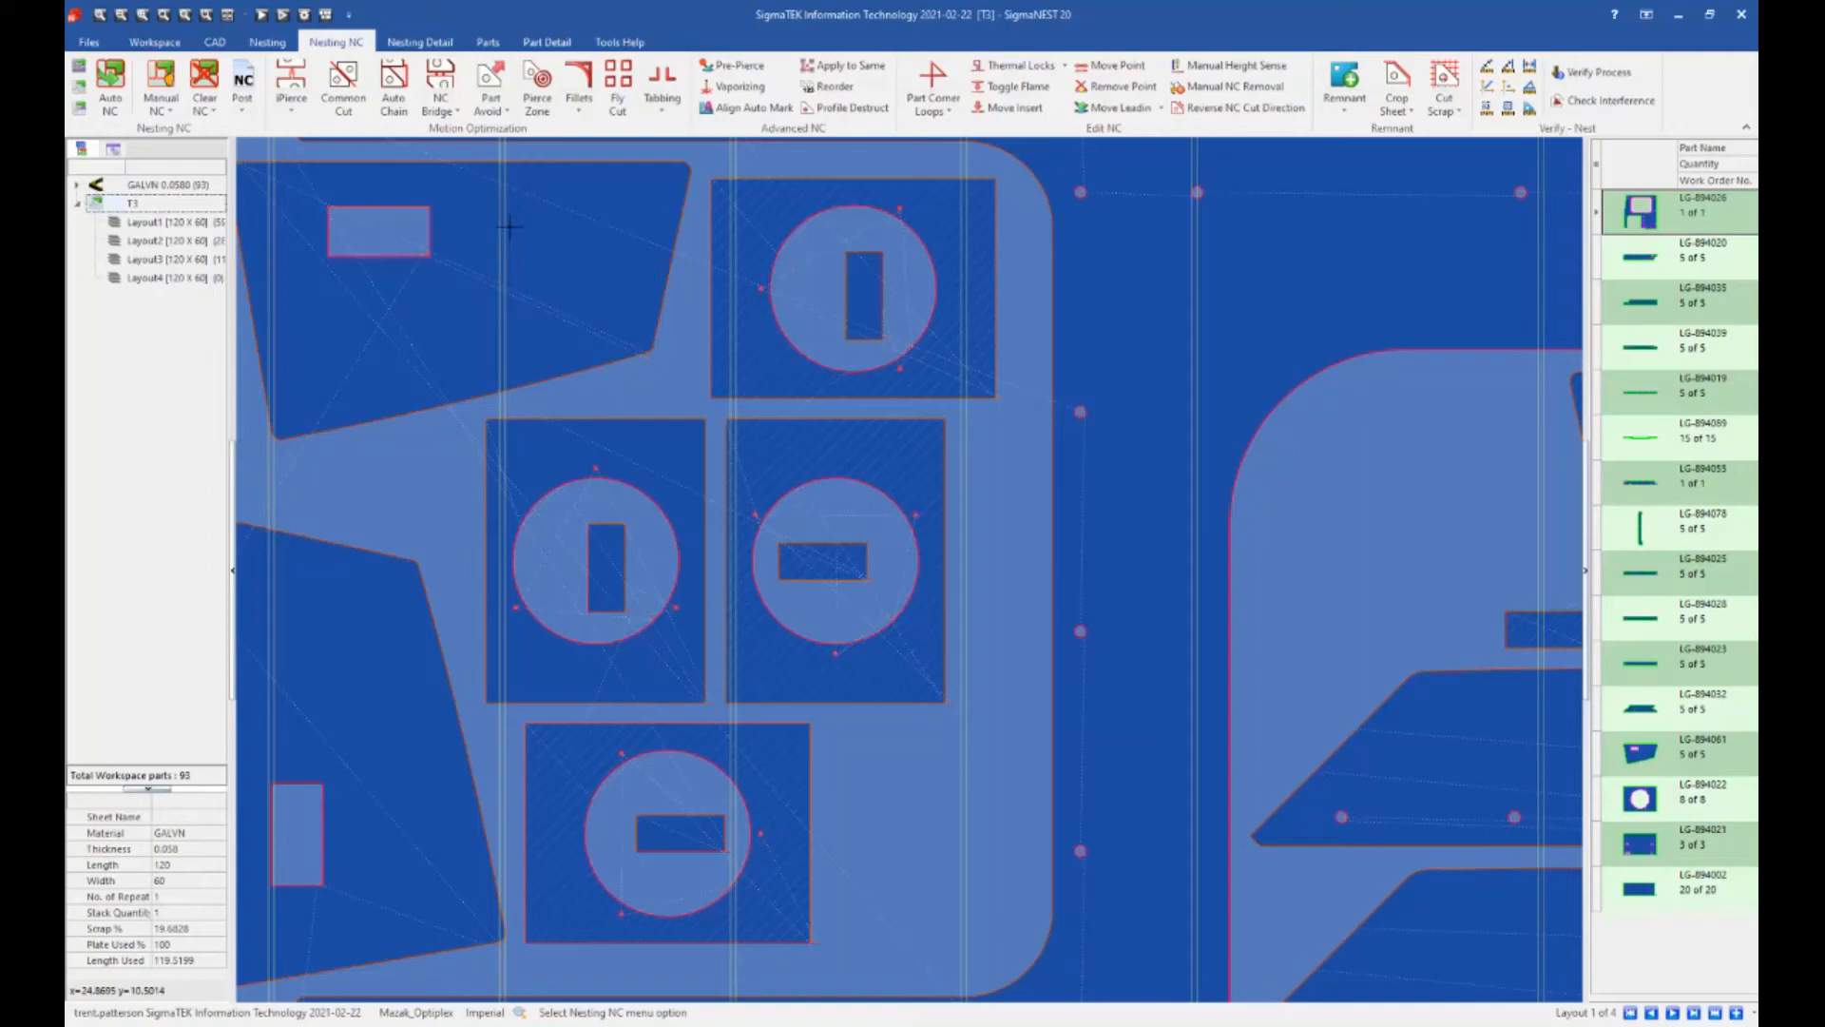
pyautogui.scroll(-5, 508, 226)
pyautogui.scroll(-5, 688, 458)
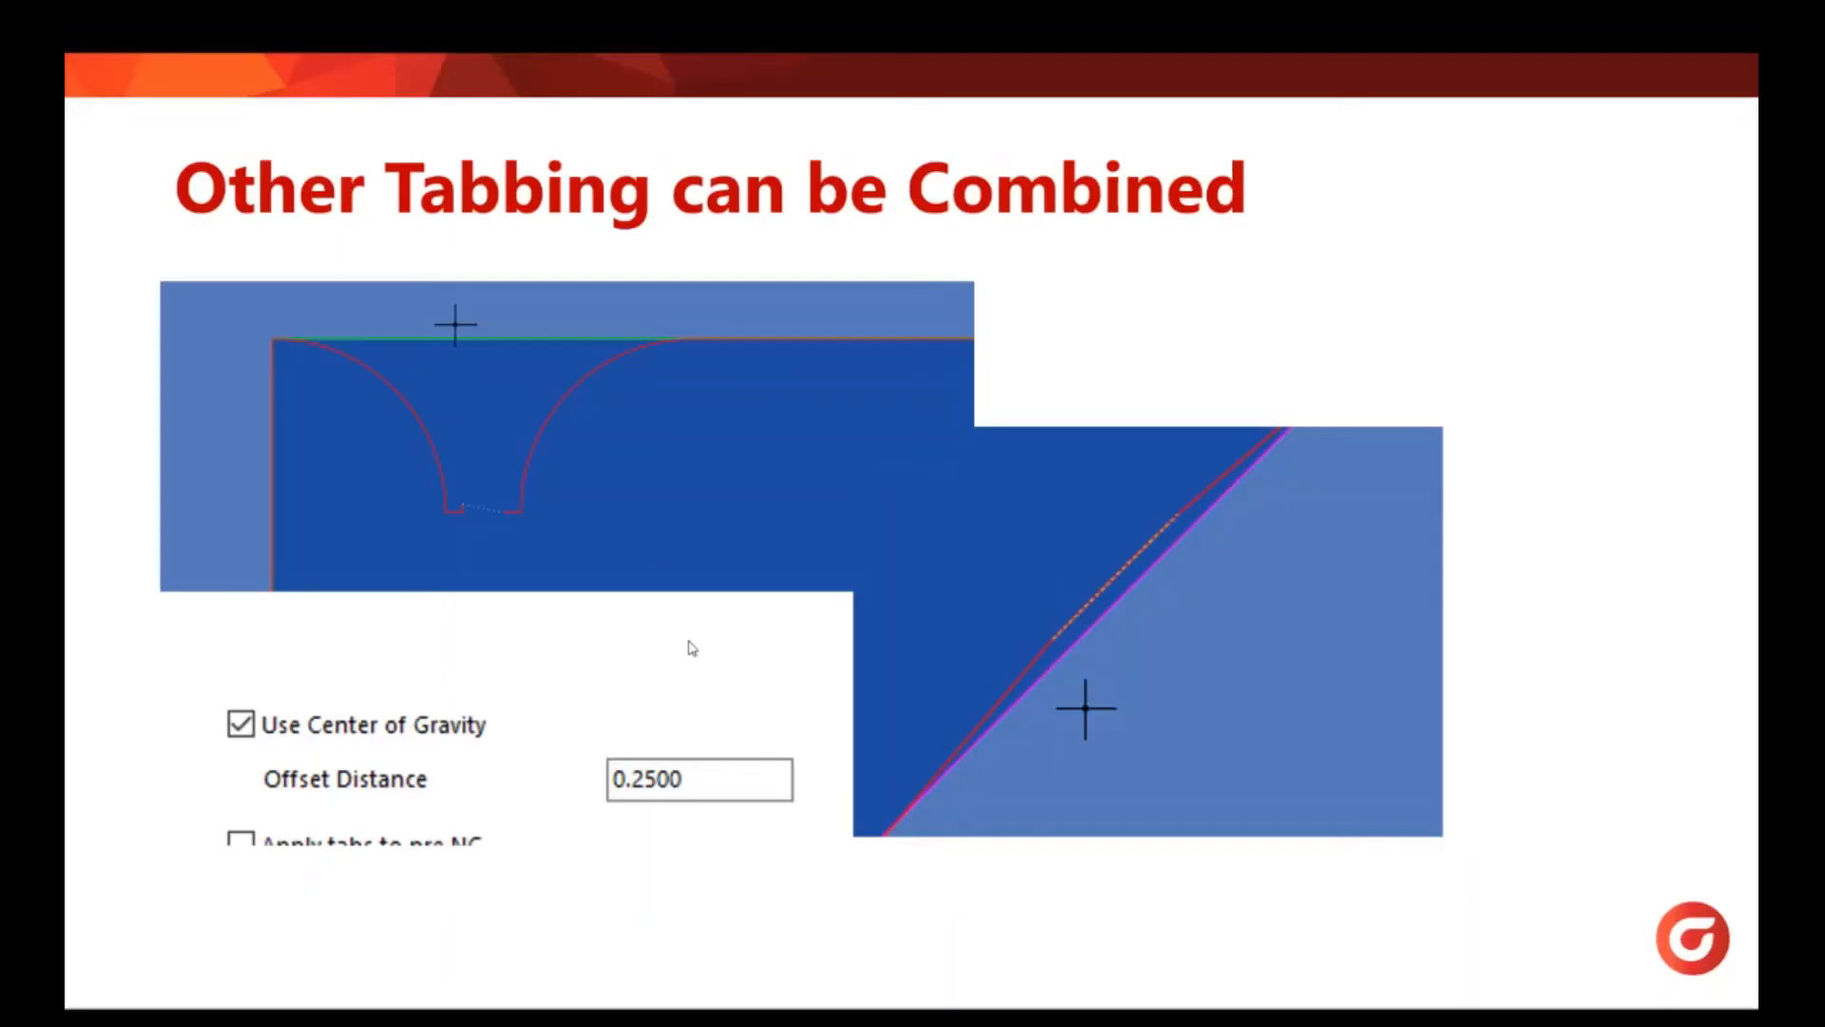
pyautogui.click(888, 732)
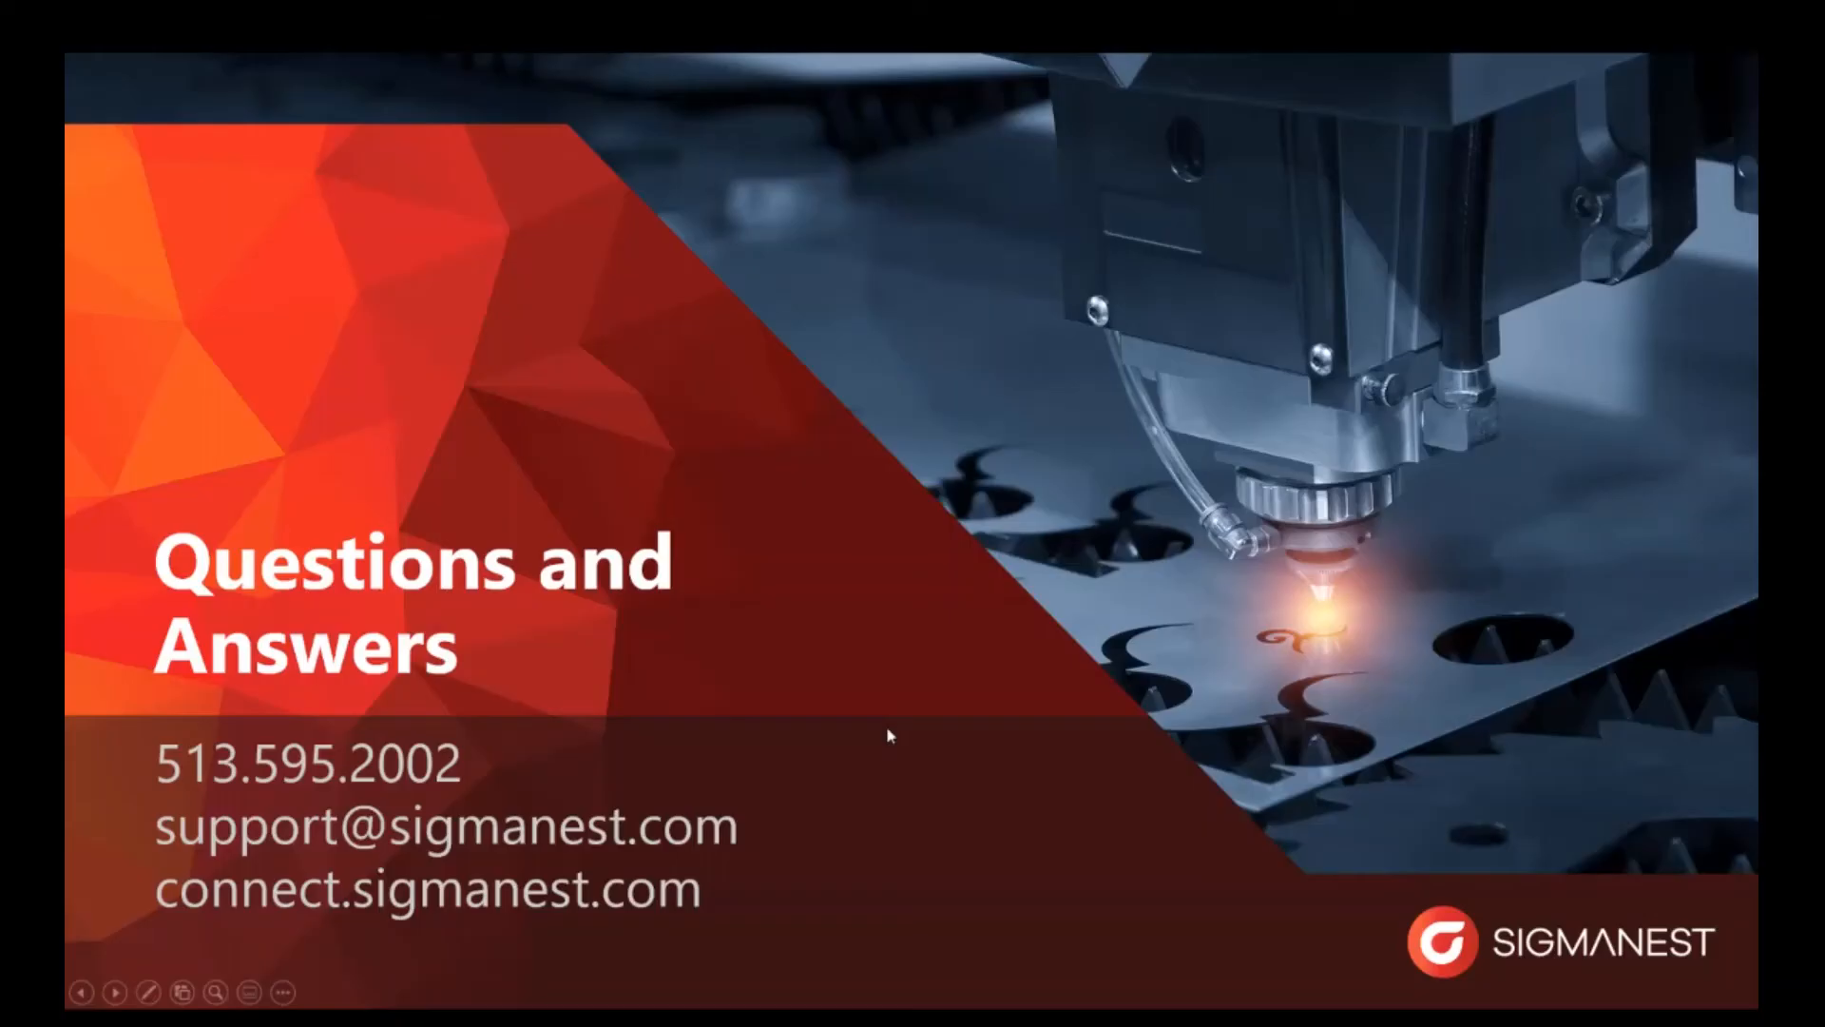